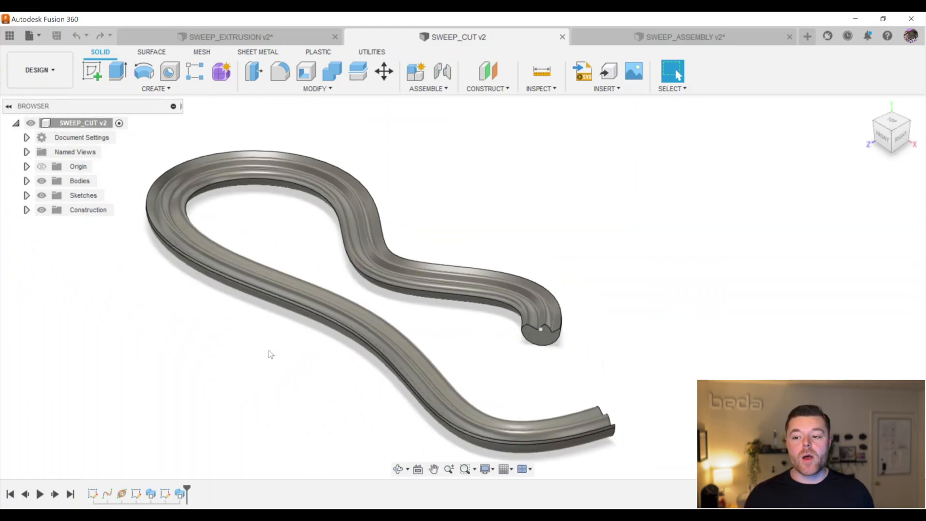
Open the SWEEP_ASSEMBLY design and examine the red swept part's curved flange where it meets the enclosure
{"action": "left_click", "coordinate": [719, 43]}
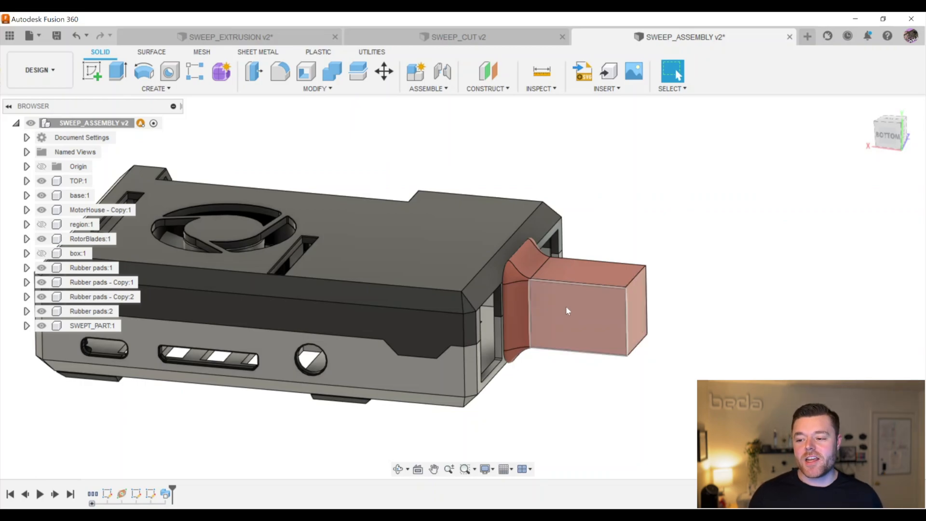
{"action": "scroll", "coordinate": [510, 265], "scroll_direction": "up", "scroll_amount": 5}
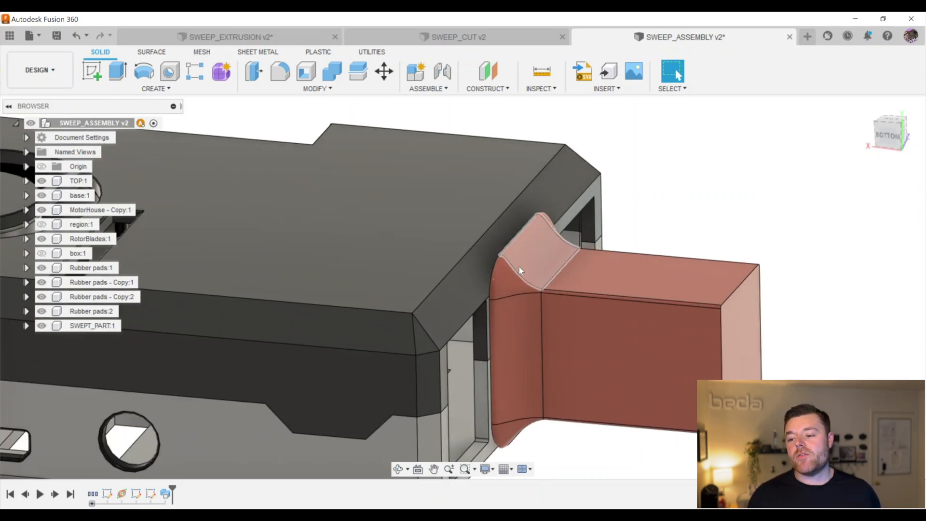
{"action": "mouse_move", "coordinate": [512, 267]}
{"action": "middle_mouse_down", "text": "shift"}
{"action": "mouse_move", "coordinate": [573, 231]}
{"action": "mouse_move", "coordinate": [513, 269]}
{"action": "middle_mouse_up", "text": "shift"}
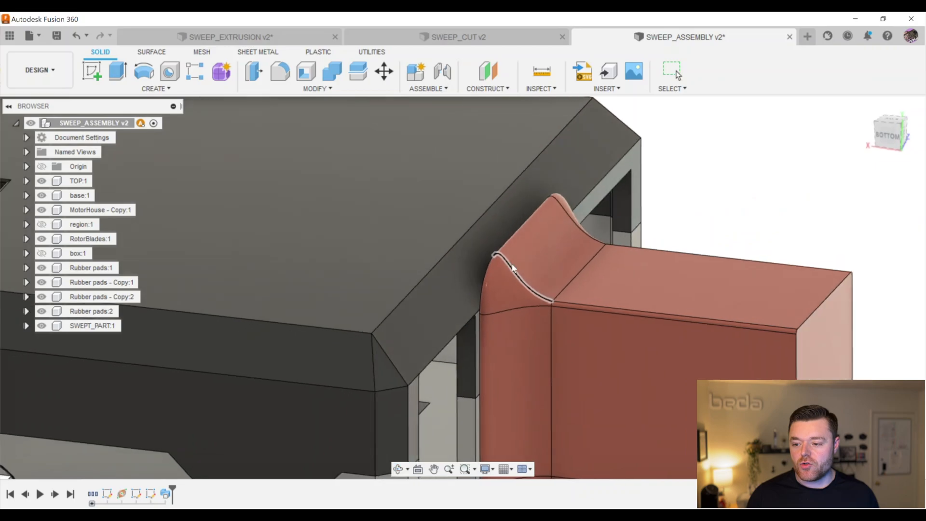
{"action": "scroll", "coordinate": [513, 268], "scroll_direction": "down", "scroll_amount": 2}
{"action": "scroll", "coordinate": [518, 282], "scroll_direction": "down", "scroll_amount": 3}
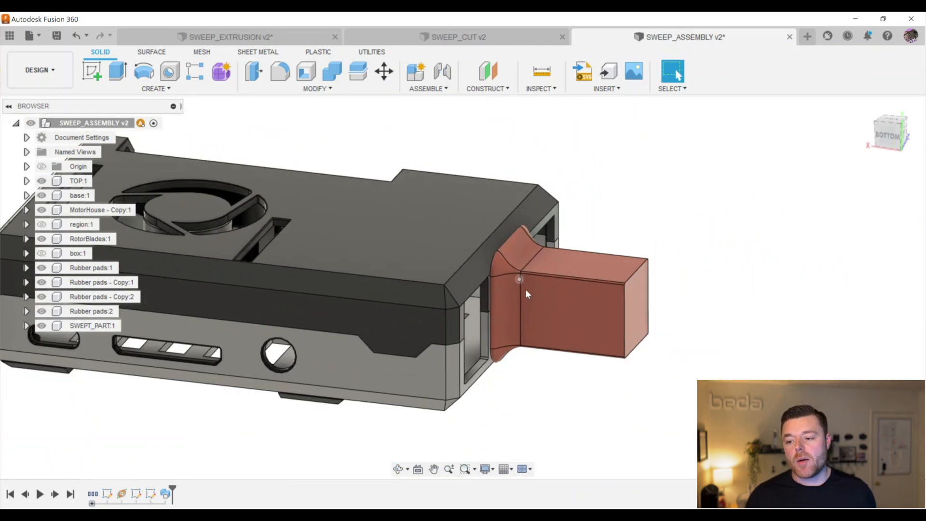
{"action": "scroll", "coordinate": [573, 227], "scroll_direction": "up", "scroll_amount": 3}
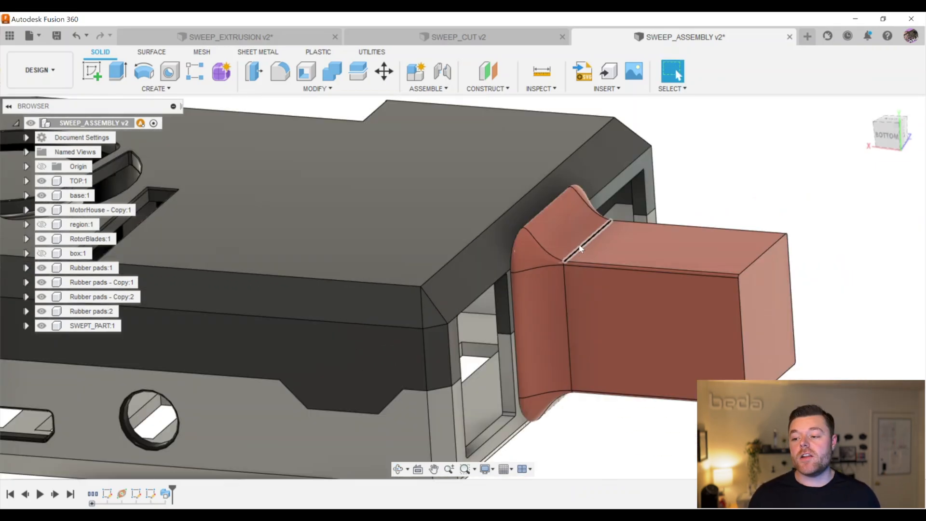
{"action": "scroll", "coordinate": [565, 209], "scroll_direction": "up", "scroll_amount": 2}
{"action": "middle_click_drag", "start_coordinate": [560, 210], "coordinate": [585, 206], "text": "shift"}
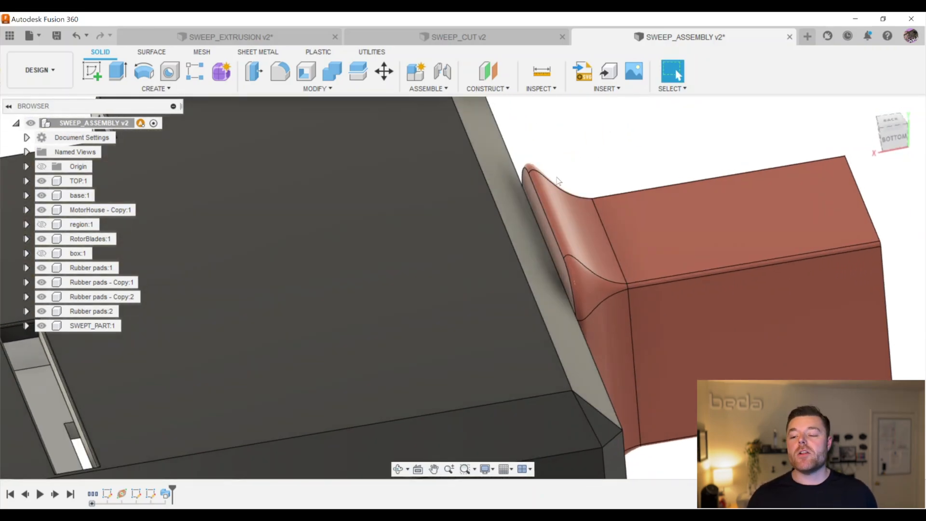
{"action": "scroll", "coordinate": [562, 206], "scroll_direction": "up", "scroll_amount": 1}
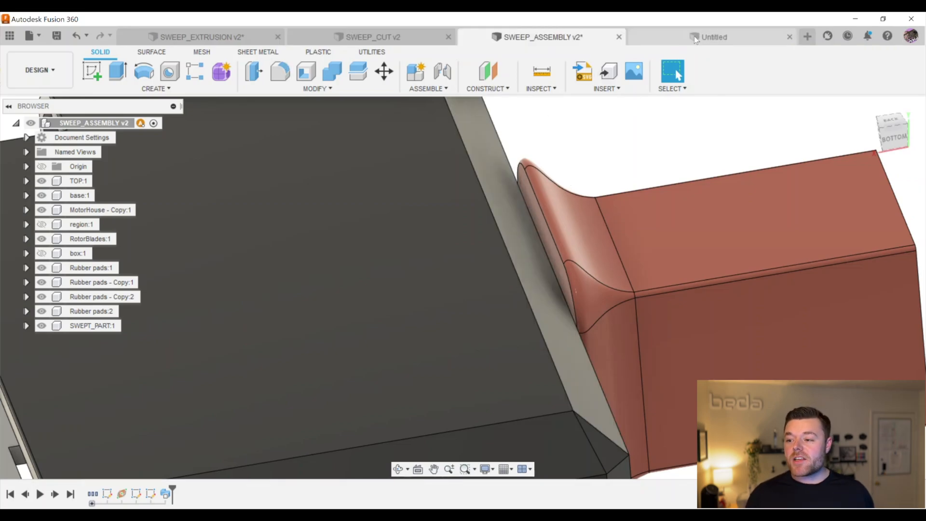
Create a new design and save it as SWEEP_EXTRUSION_EXAMPLE_YT in the HOW_TO_USE_THE_SWEEP_FEATURE folder
{"action": "left_click", "coordinate": [702, 38]}
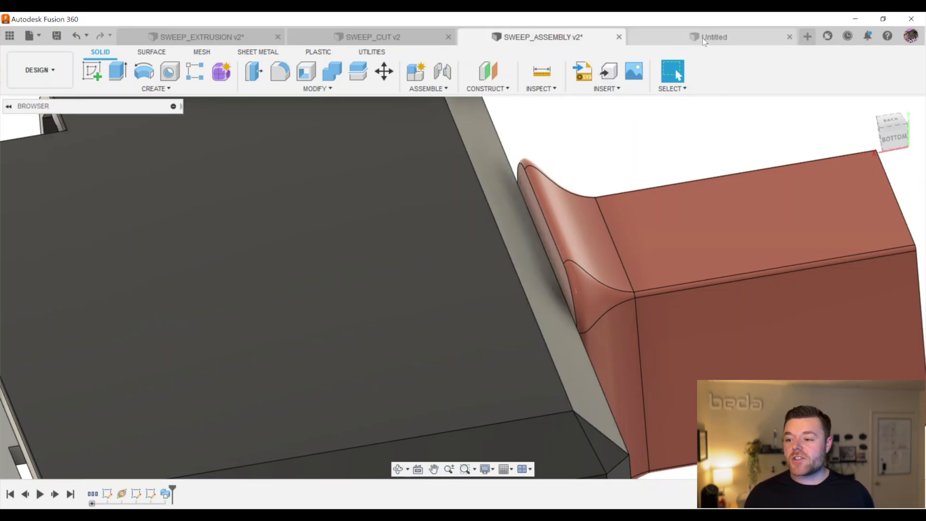
{"action": "left_click", "coordinate": [789, 37]}
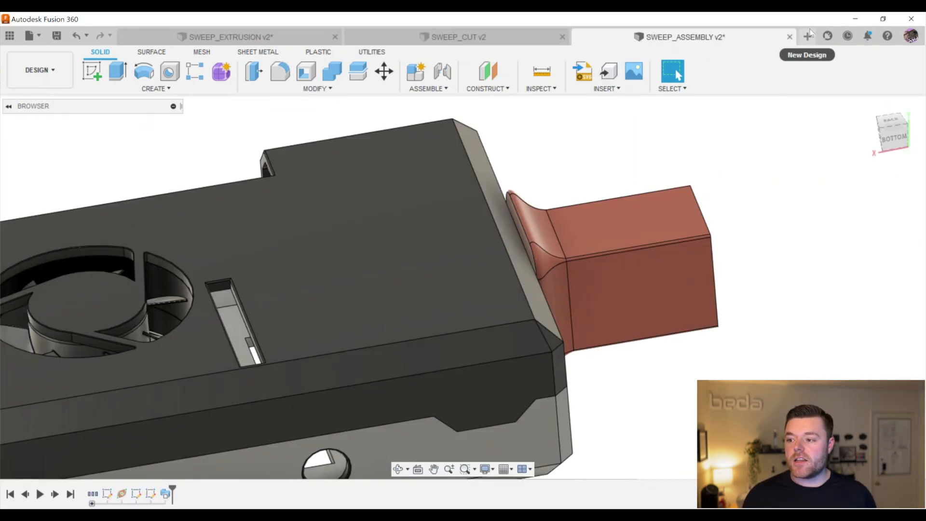
{"action": "left_click", "coordinate": [808, 36]}
{"action": "left_click", "coordinate": [57, 35]}
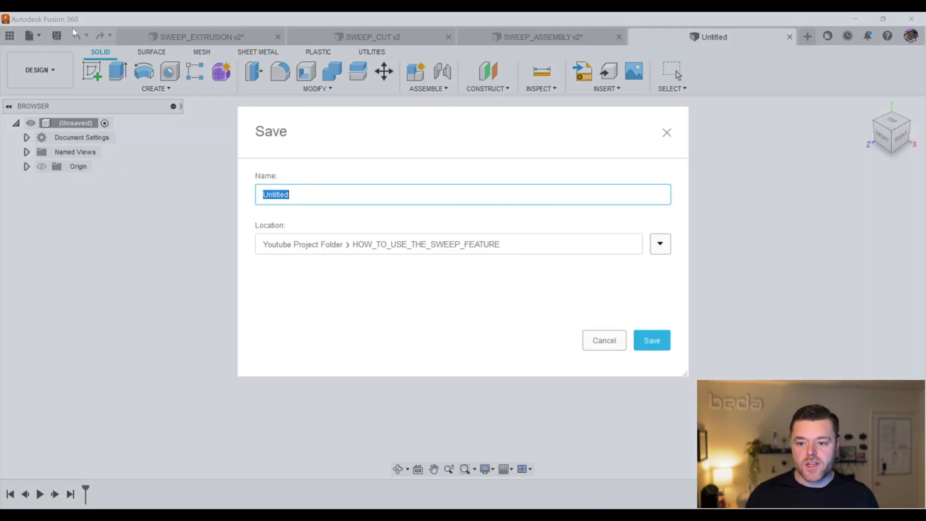
{"action": "type", "text": "S"}
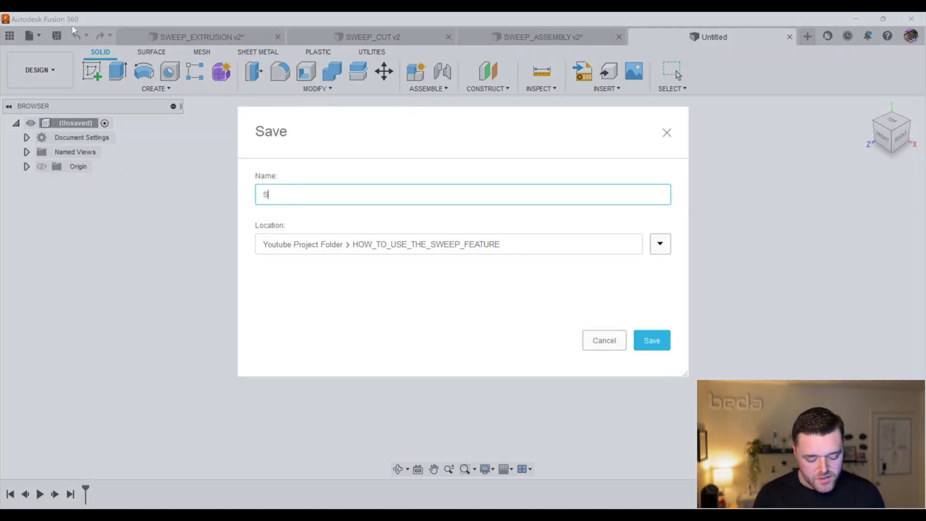
{"action": "type", "text": "WEEP_EXTRUSION_EXAMPLE_YT"}
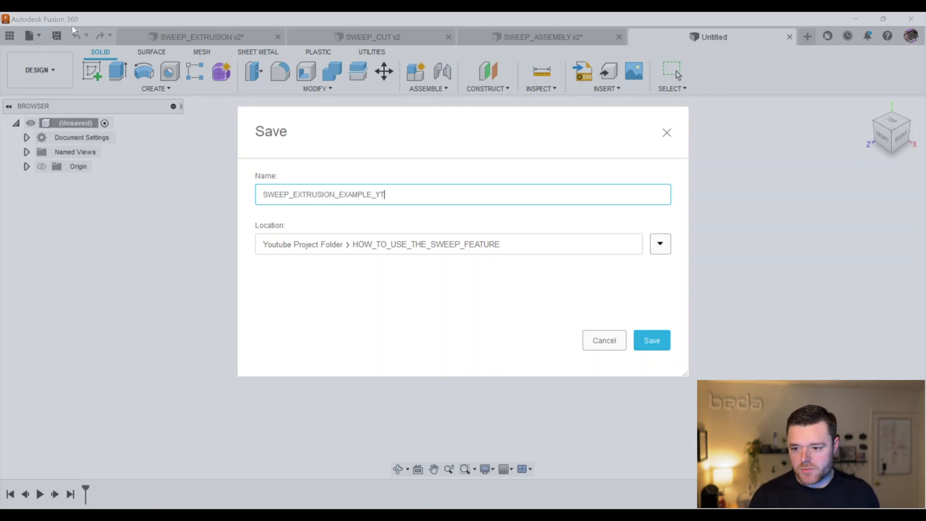
{"action": "key", "text": "Return"}
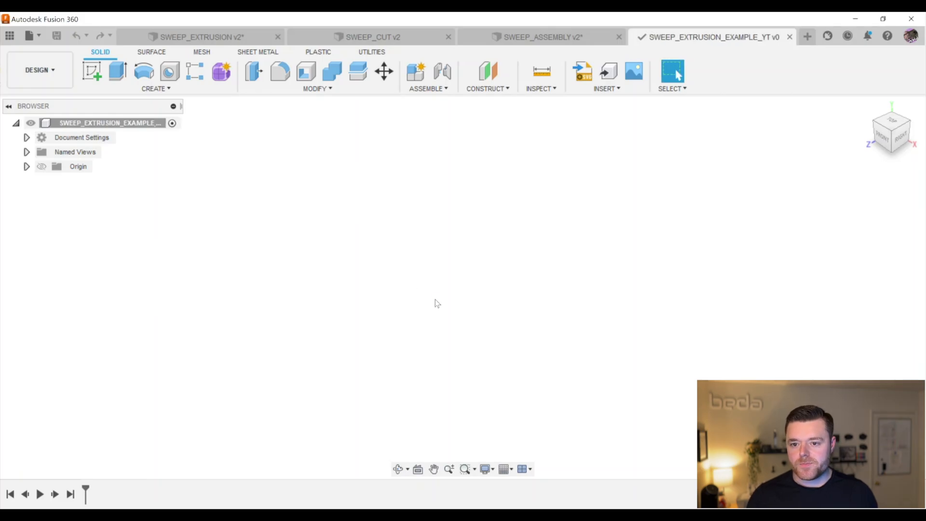
Sketch a winding open fit-point spline with 13 points on the horizontal origin plane, starting at the origin, and finish the sketch
{"action": "left_click", "coordinate": [96, 76]}
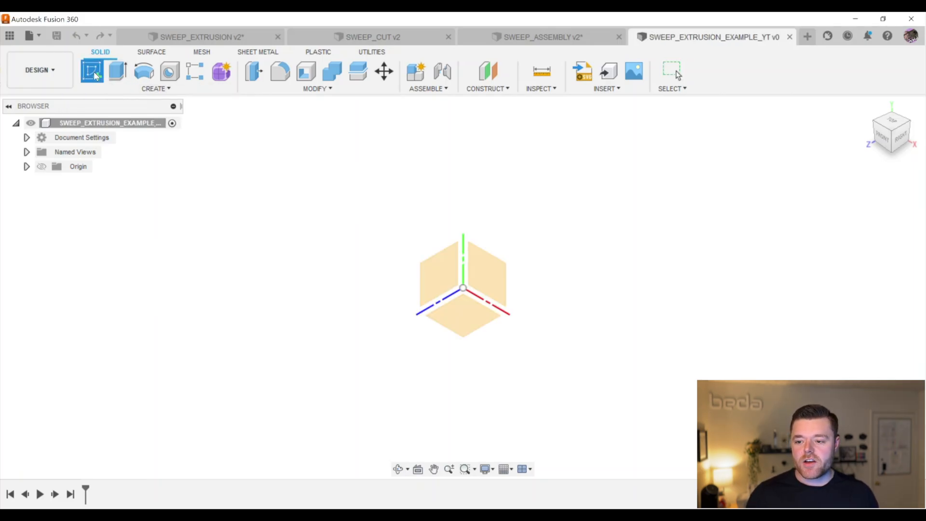
{"action": "left_click", "coordinate": [462, 311]}
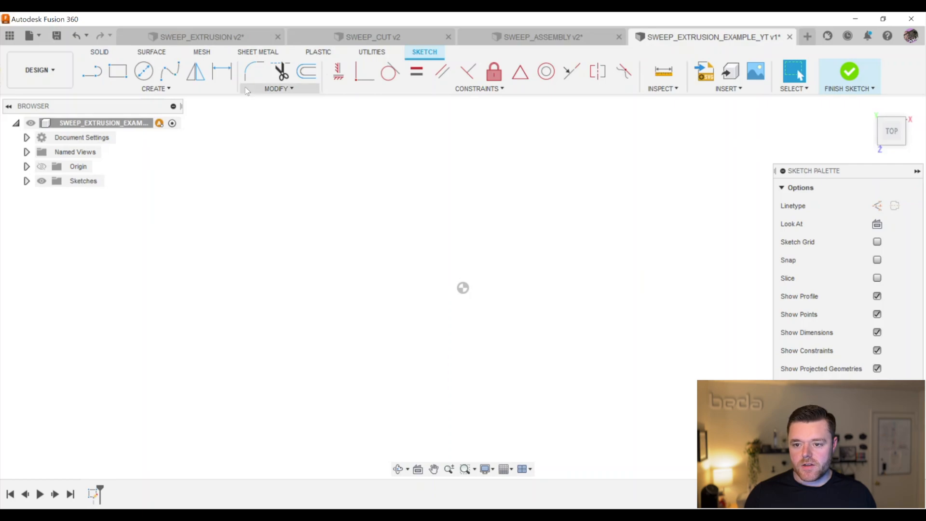
{"action": "left_click", "coordinate": [168, 80]}
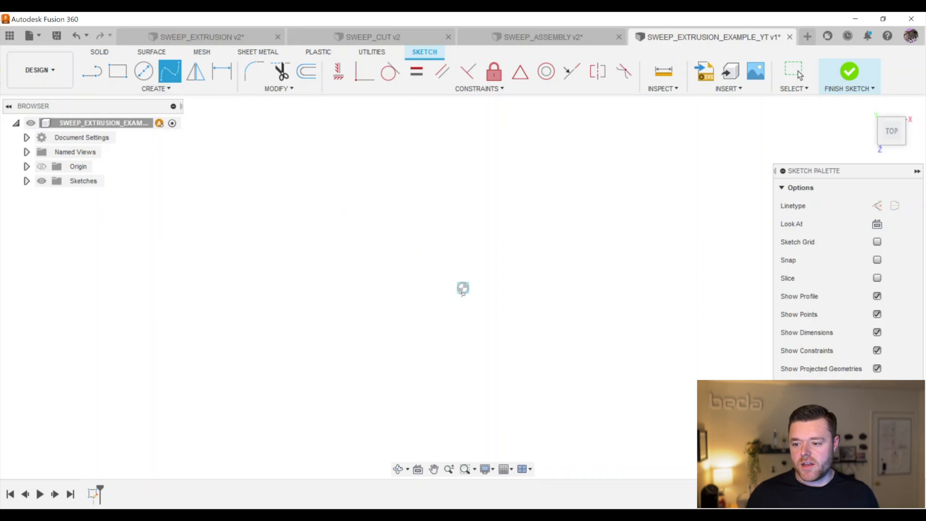
{"action": "left_click", "coordinate": [463, 288]}
{"action": "left_click", "coordinate": [389, 212]}
{"action": "left_click", "coordinate": [272, 168]}
{"action": "left_click", "coordinate": [183, 212]}
{"action": "left_click", "coordinate": [275, 257]}
{"action": "left_click", "coordinate": [194, 383]}
{"action": "scroll", "coordinate": [194, 383], "scroll_direction": "down", "scroll_amount": 2}
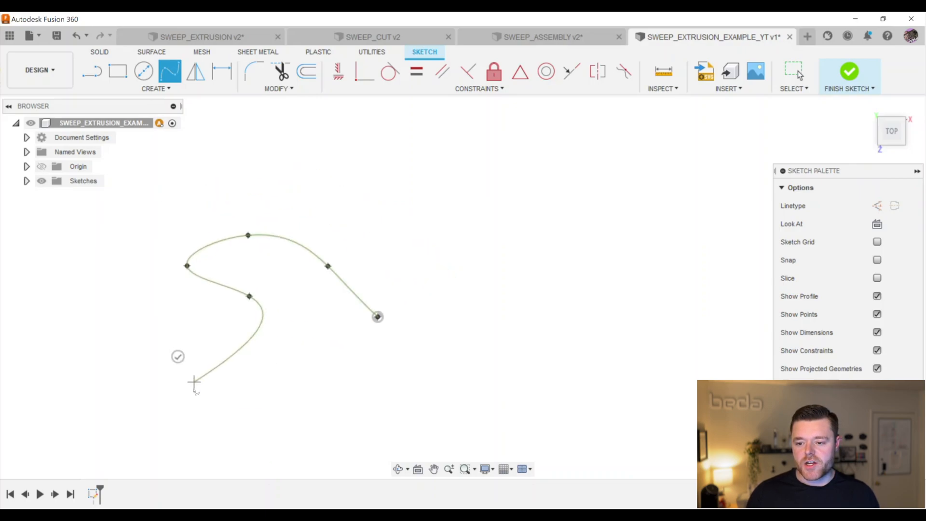
{"action": "left_click", "coordinate": [218, 415]}
{"action": "left_click", "coordinate": [338, 384]}
{"action": "left_click", "coordinate": [433, 421]}
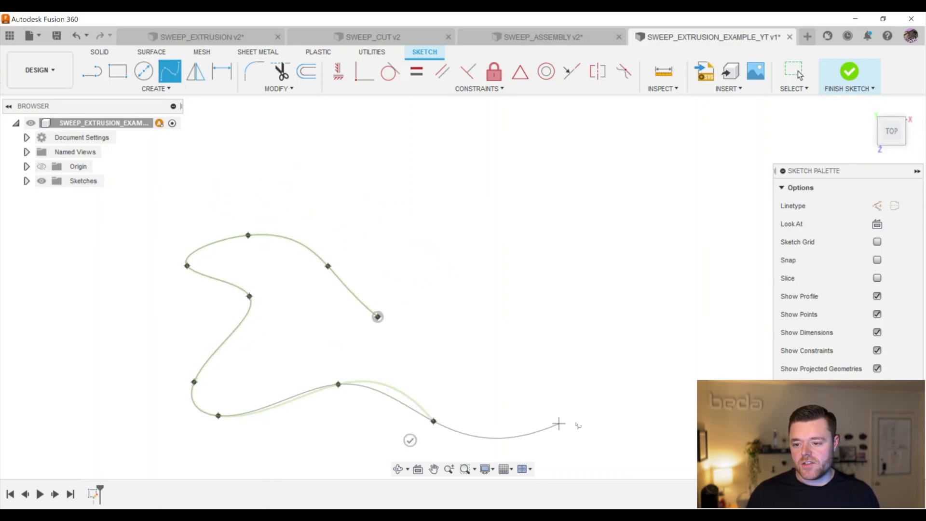
{"action": "left_click", "coordinate": [622, 368]}
{"action": "left_click", "coordinate": [560, 317]}
{"action": "left_click", "coordinate": [484, 248]}
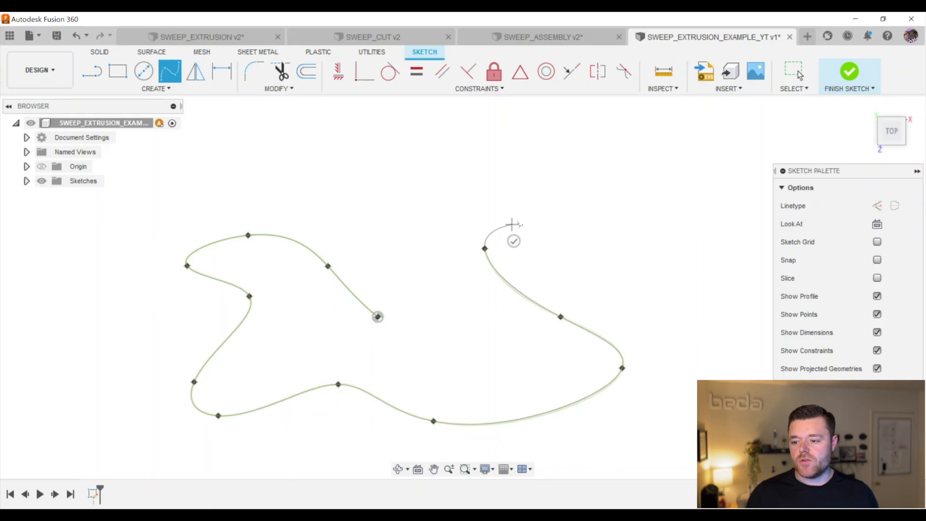
{"action": "left_click", "coordinate": [595, 196]}
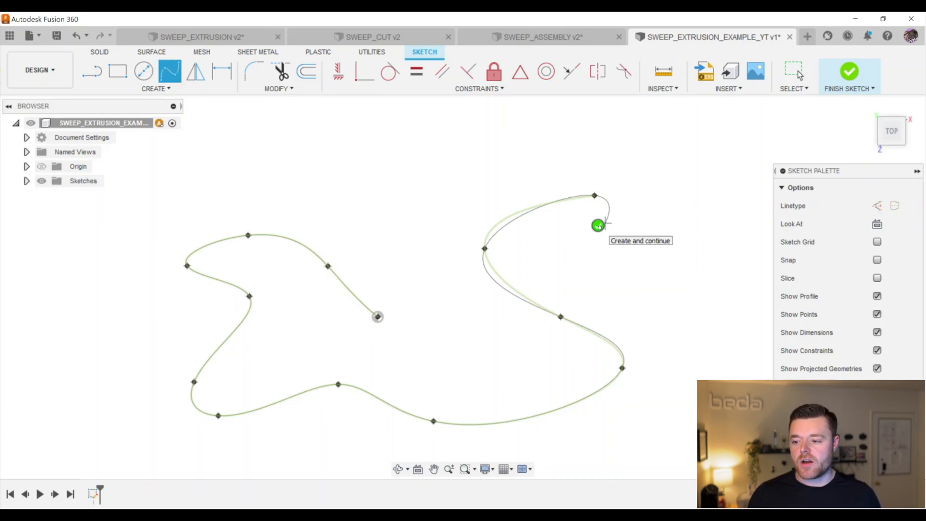
{"action": "left_click", "coordinate": [597, 226]}
{"action": "key", "text": "Escape"}
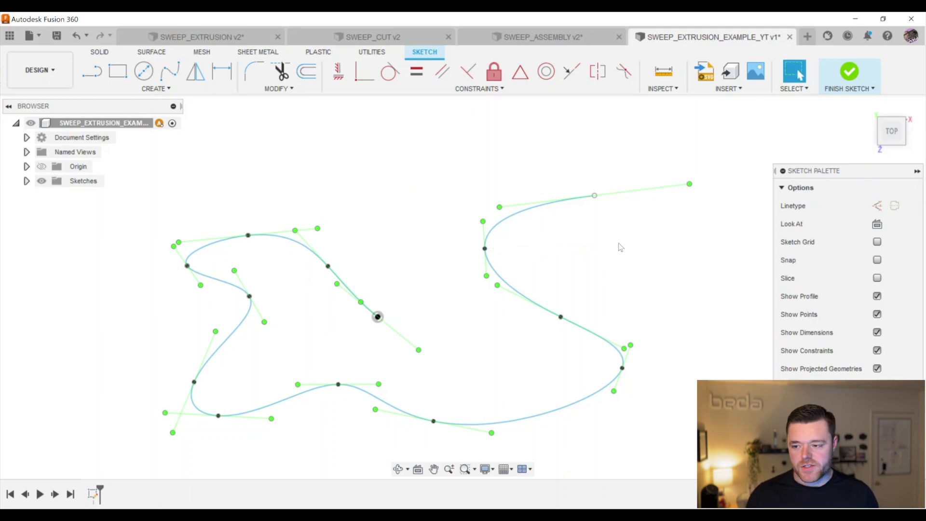
{"action": "left_click", "coordinate": [510, 176]}
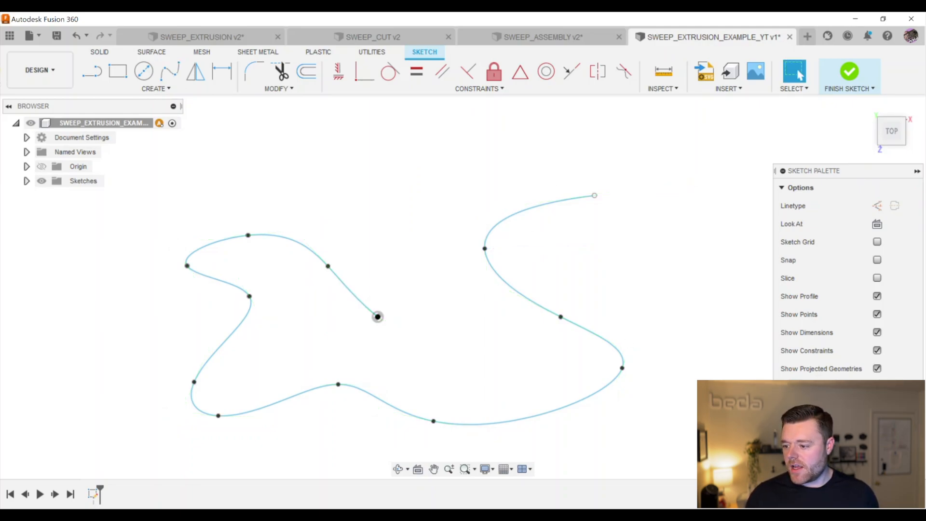
{"action": "left_click", "coordinate": [888, 424]}
Examine the spline from several angles, temporarily showing the origin planes to compare their orientation with the spline's starting end
{"action": "middle_click_drag", "start_coordinate": [684, 272], "coordinate": [606, 268], "text": "shift"}
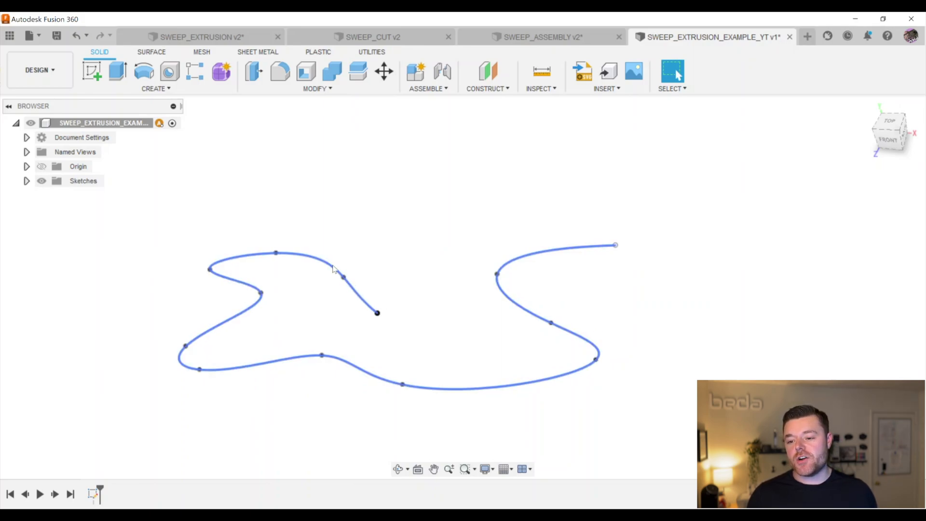
{"action": "middle_click_drag", "start_coordinate": [401, 312], "coordinate": [405, 241], "text": "shift"}
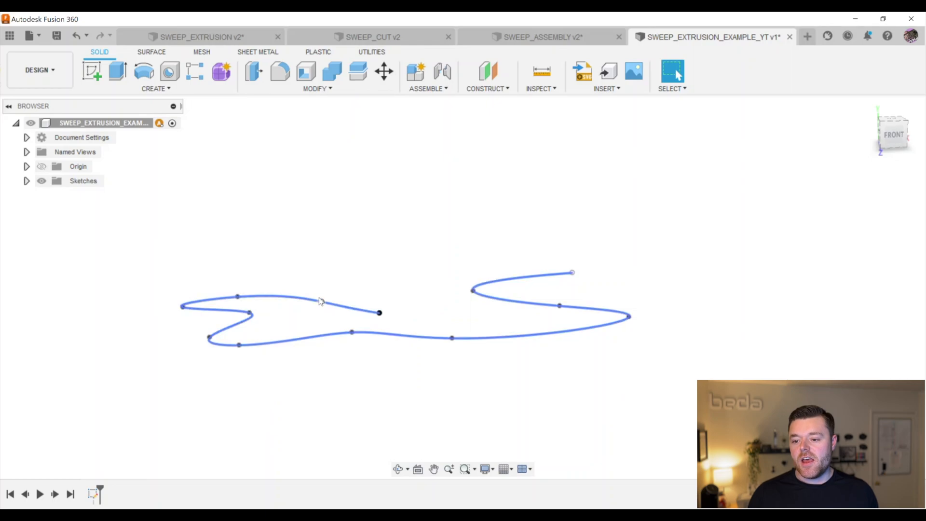
{"action": "middle_click_drag", "start_coordinate": [355, 299], "coordinate": [402, 308], "text": "shift"}
{"action": "scroll", "coordinate": [410, 251], "scroll_direction": "up", "scroll_amount": 1}
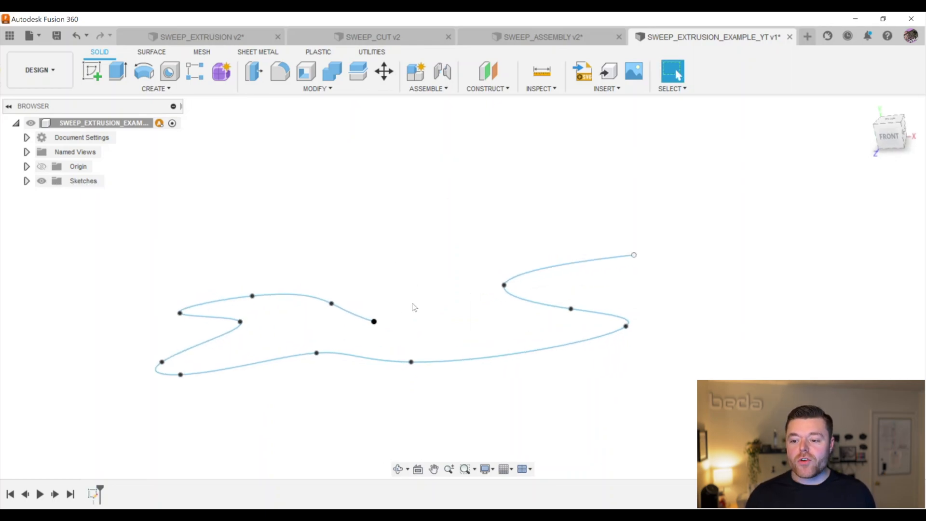
{"action": "scroll", "coordinate": [372, 318], "scroll_direction": "up", "scroll_amount": 2}
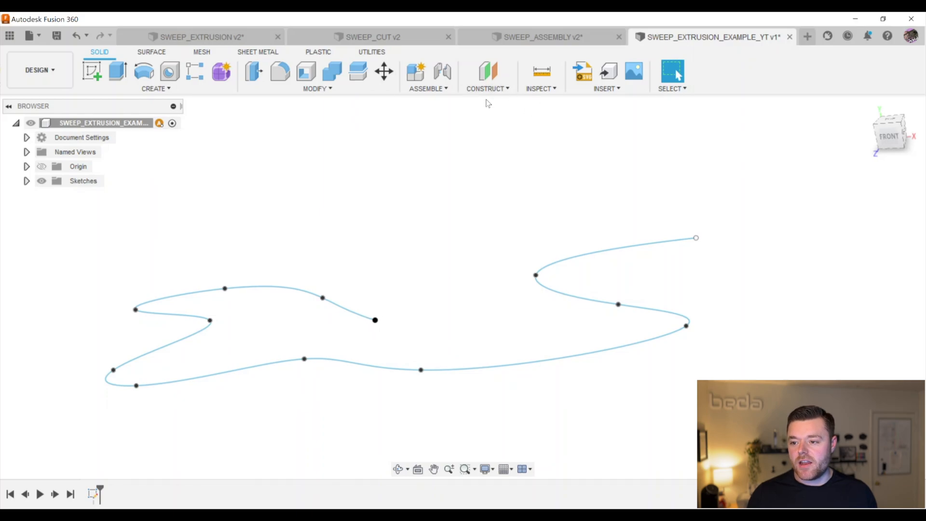
{"action": "left_click", "coordinate": [41, 166]}
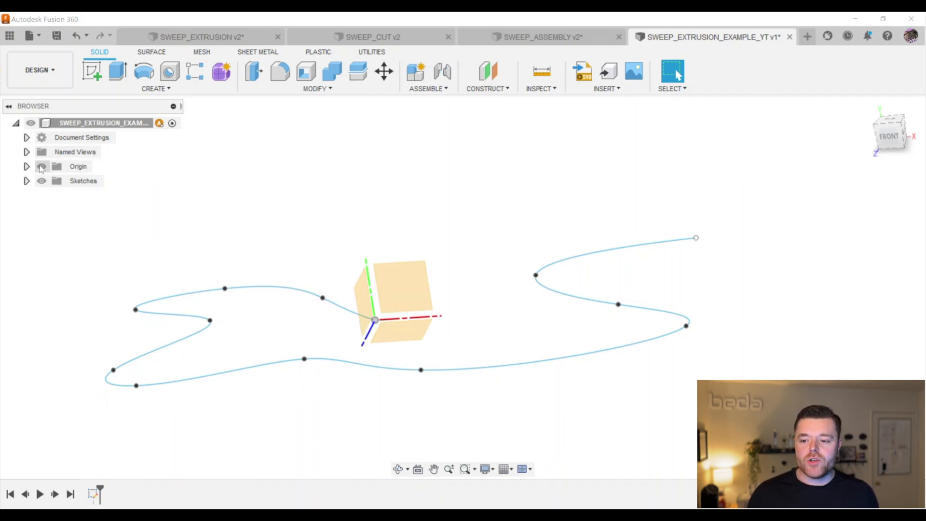
{"action": "mouse_move", "coordinate": [486, 210]}
{"action": "middle_mouse_down", "text": "shift"}
{"action": "mouse_move", "coordinate": [502, 239]}
{"action": "mouse_move", "coordinate": [494, 303]}
{"action": "mouse_move", "coordinate": [463, 225]}
{"action": "mouse_move", "coordinate": [467, 236]}
{"action": "mouse_move", "coordinate": [413, 201]}
{"action": "mouse_move", "coordinate": [404, 317]}
{"action": "mouse_move", "coordinate": [449, 322]}
{"action": "mouse_move", "coordinate": [409, 333]}
{"action": "middle_mouse_up", "text": "shift"}
{"action": "scroll", "coordinate": [404, 313], "scroll_direction": "up", "scroll_amount": 2}
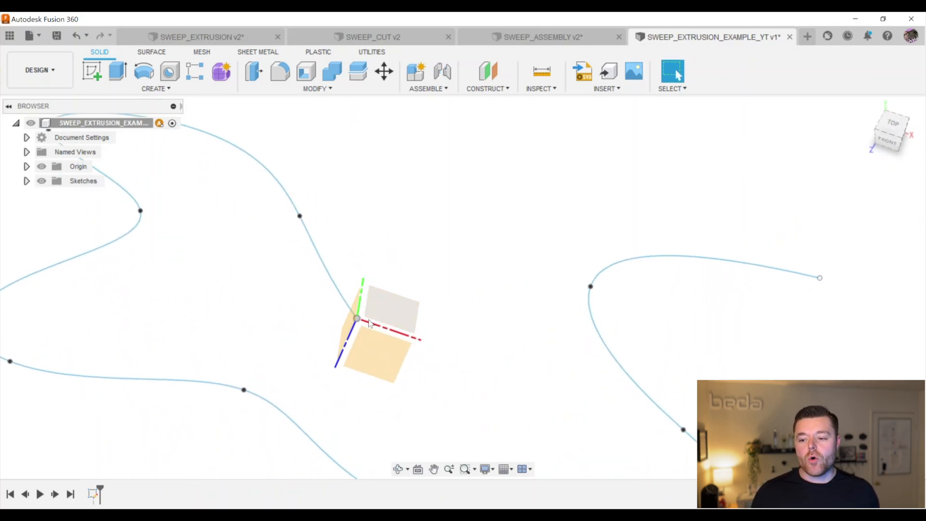
{"action": "left_click", "coordinate": [329, 277]}
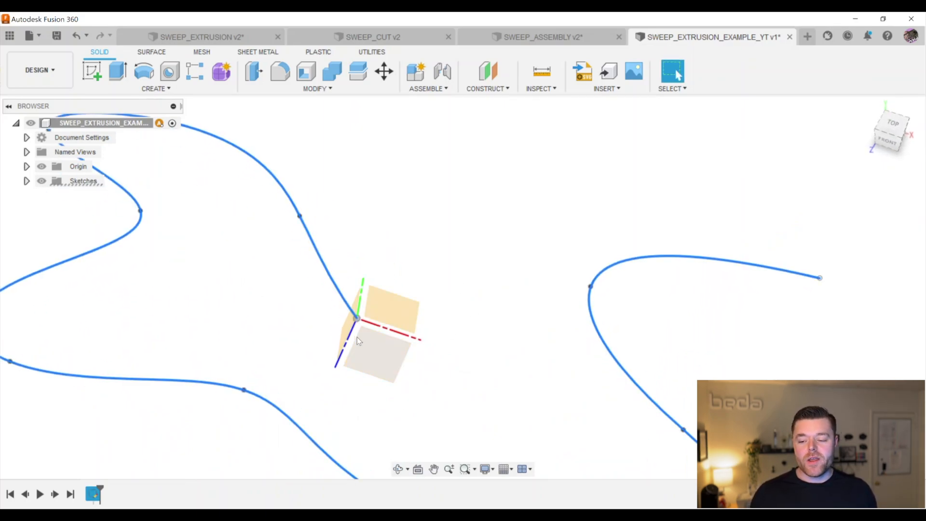
{"action": "left_click", "coordinate": [452, 285]}
{"action": "left_click", "coordinate": [322, 267]}
{"action": "left_click", "coordinate": [459, 257]}
{"action": "mouse_move", "coordinate": [434, 287]}
{"action": "middle_mouse_down", "text": "shift"}
{"action": "mouse_move", "coordinate": [415, 288]}
{"action": "mouse_move", "coordinate": [412, 255]}
{"action": "mouse_move", "coordinate": [413, 264]}
{"action": "middle_mouse_up", "text": "shift"}
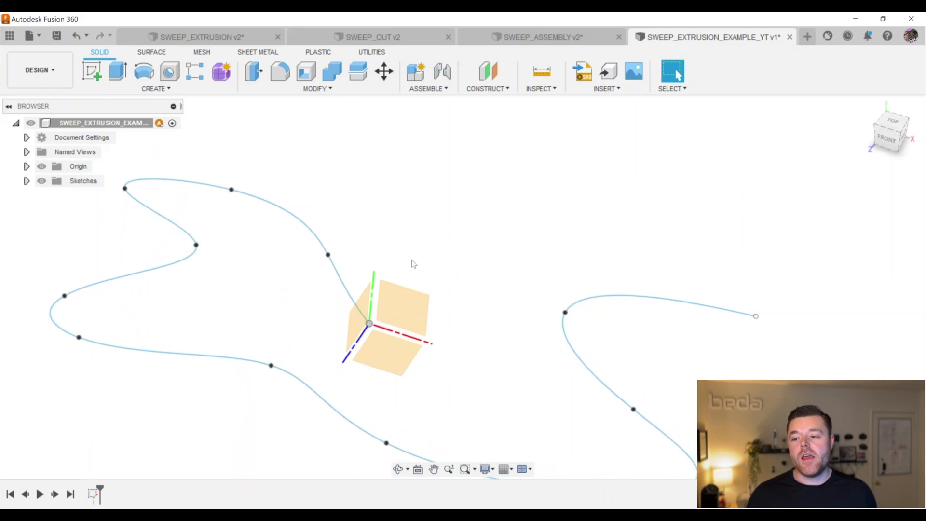
{"action": "scroll", "coordinate": [413, 264], "scroll_direction": "up", "scroll_amount": 1}
{"action": "left_click", "coordinate": [330, 287]}
{"action": "left_click", "coordinate": [450, 221]}
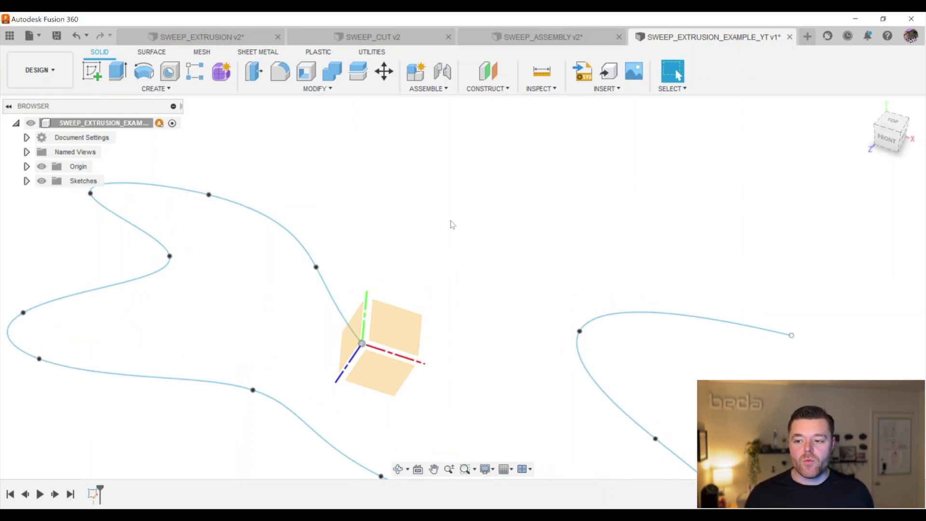
{"action": "left_click", "coordinate": [42, 167]}
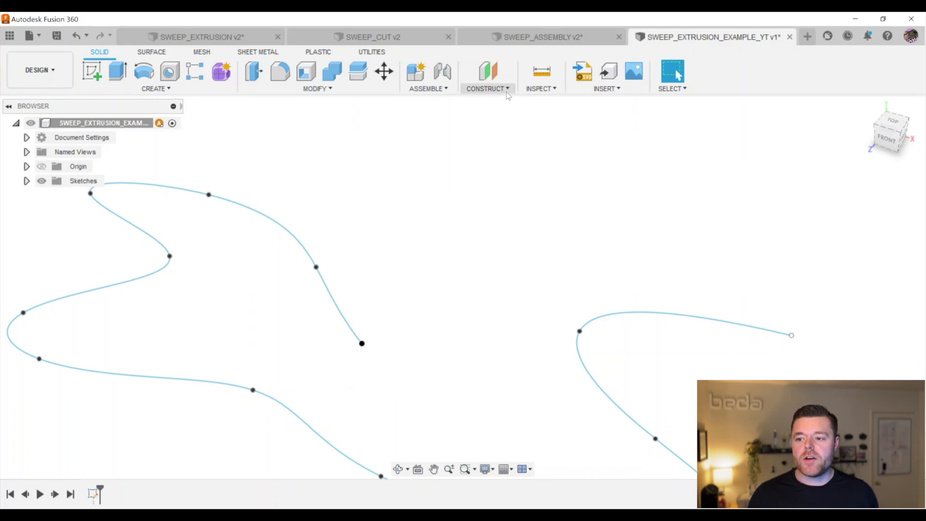
Create a construction plane along the spline path with a proportional distance of 0, at the path's starting end
{"action": "left_click", "coordinate": [507, 91]}
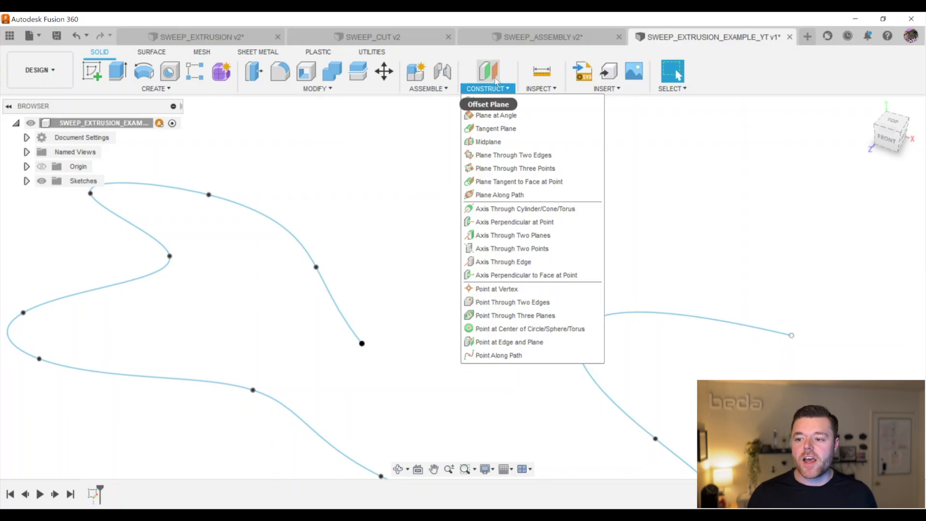
{"action": "left_click", "coordinate": [535, 195]}
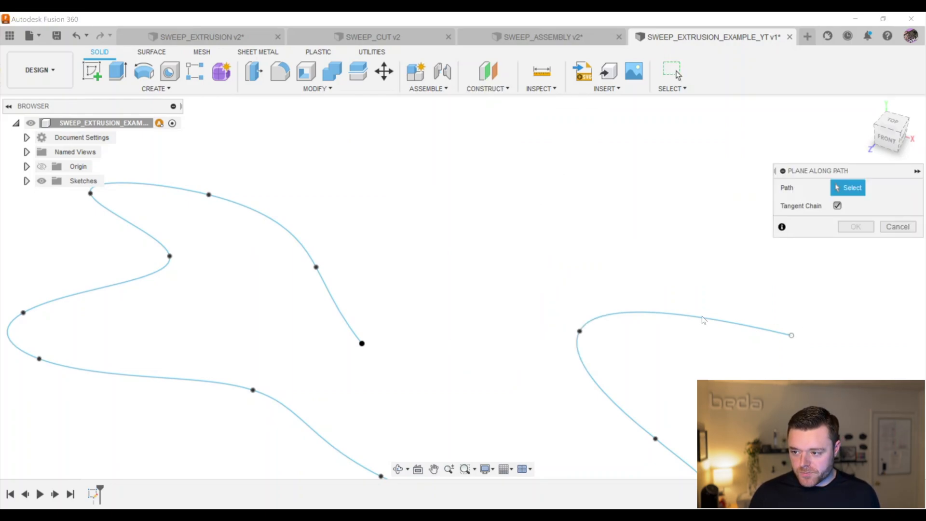
{"action": "left_click", "coordinate": [335, 303]}
{"action": "middle_click_drag", "start_coordinate": [440, 324], "coordinate": [496, 345], "text": "shift"}
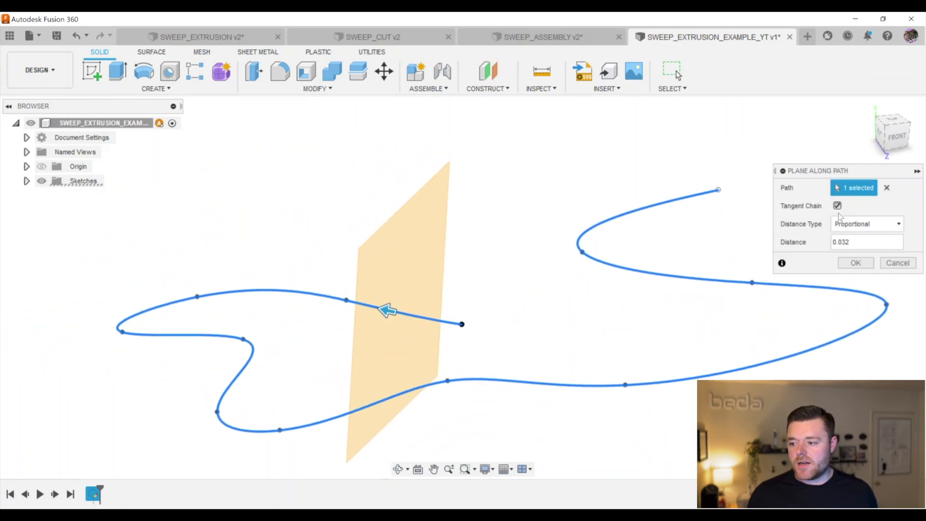
{"action": "left_click", "coordinate": [872, 220]}
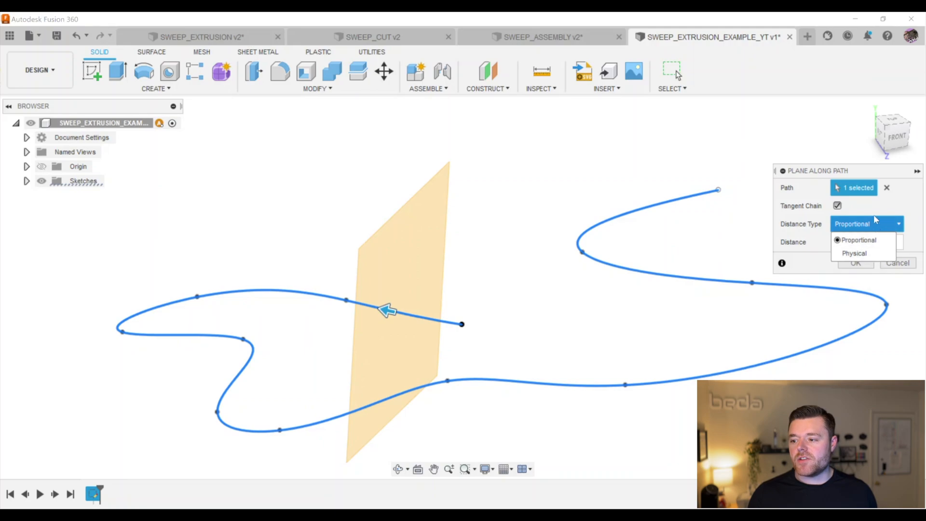
{"action": "left_click", "coordinate": [877, 218]}
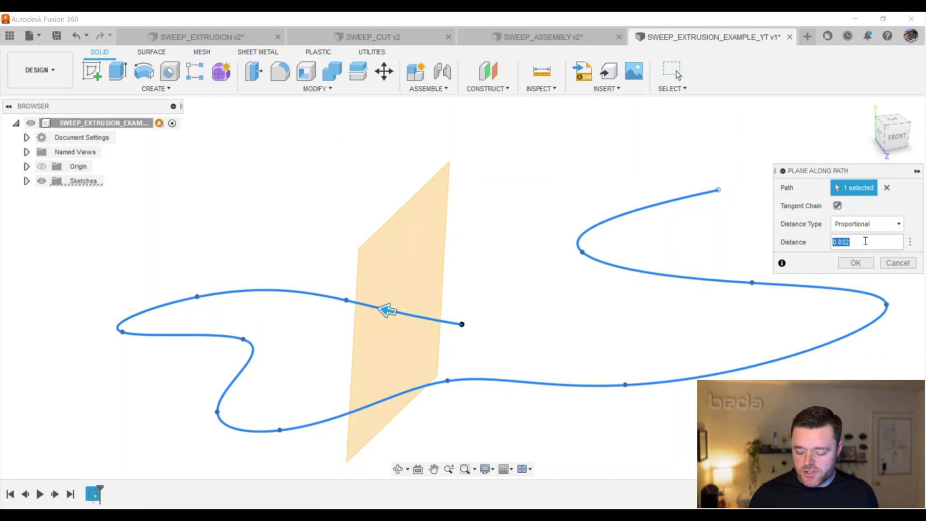
{"action": "type", "text": "0"}
{"action": "middle_click_drag", "start_coordinate": [506, 351], "coordinate": [434, 399], "text": "shift"}
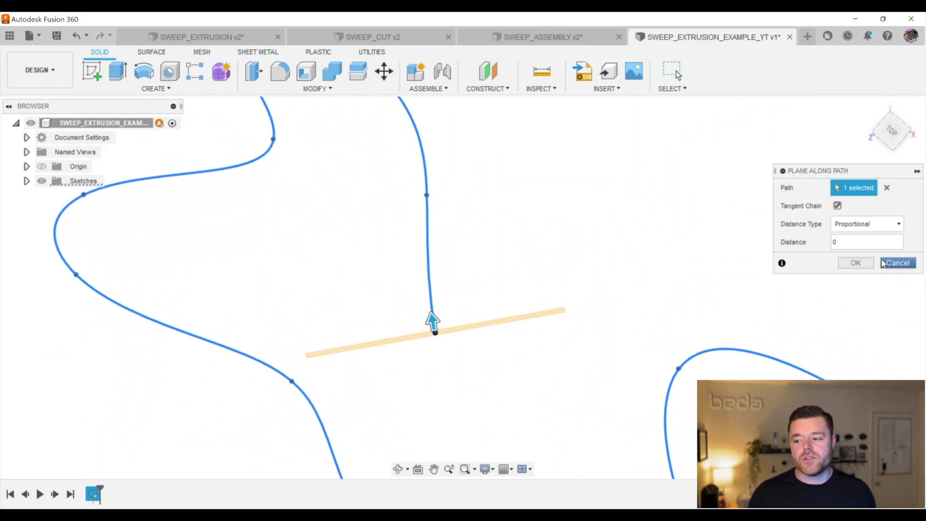
{"action": "left_click", "coordinate": [856, 263]}
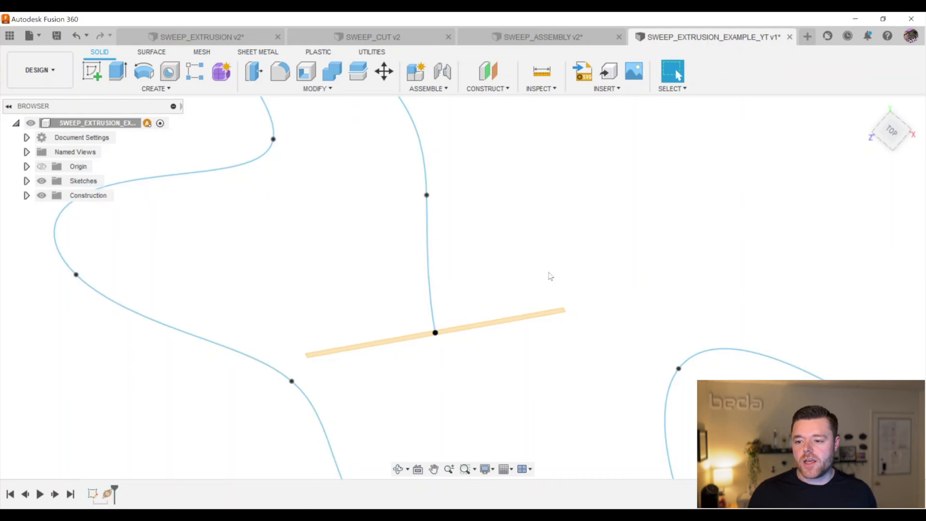
Start a sketch on the construction plane at the start of the spline
{"action": "scroll", "coordinate": [549, 275], "scroll_direction": "down", "scroll_amount": 3}
{"action": "middle_click_drag", "start_coordinate": [525, 343], "coordinate": [559, 224], "text": "shift"}
{"action": "scroll", "coordinate": [521, 270], "scroll_direction": "down", "scroll_amount": 1}
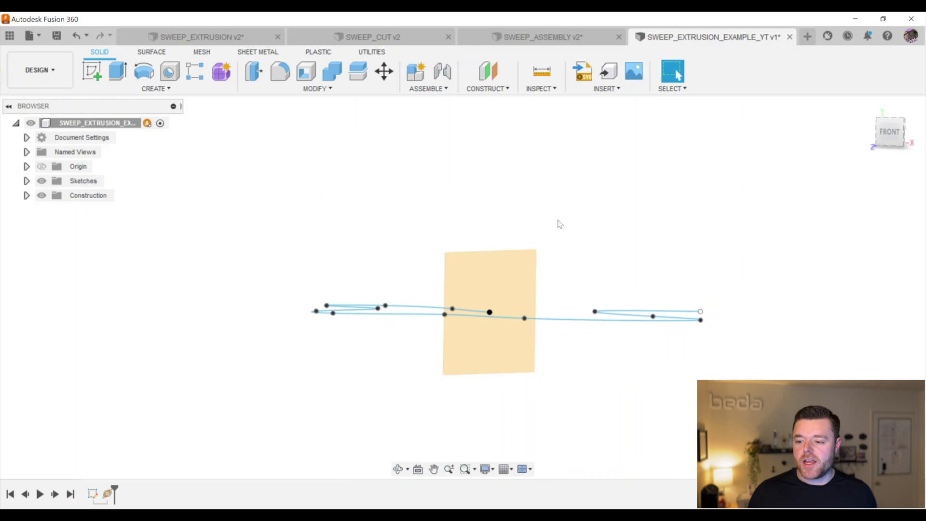
{"action": "left_click", "coordinate": [530, 273]}
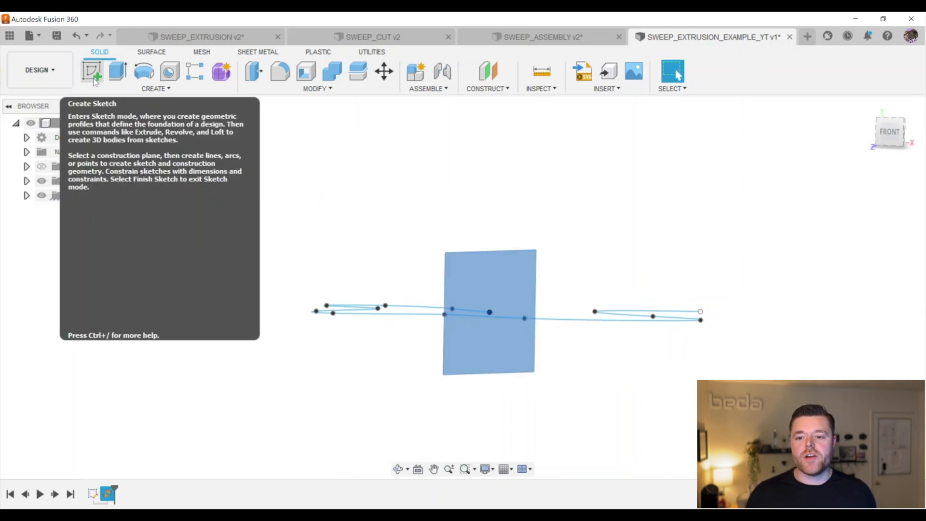
{"action": "left_click", "coordinate": [93, 72]}
Project the spline's starting point into the sketch with the projection link kept on
{"action": "scroll", "coordinate": [448, 268], "scroll_direction": "up", "scroll_amount": 3}
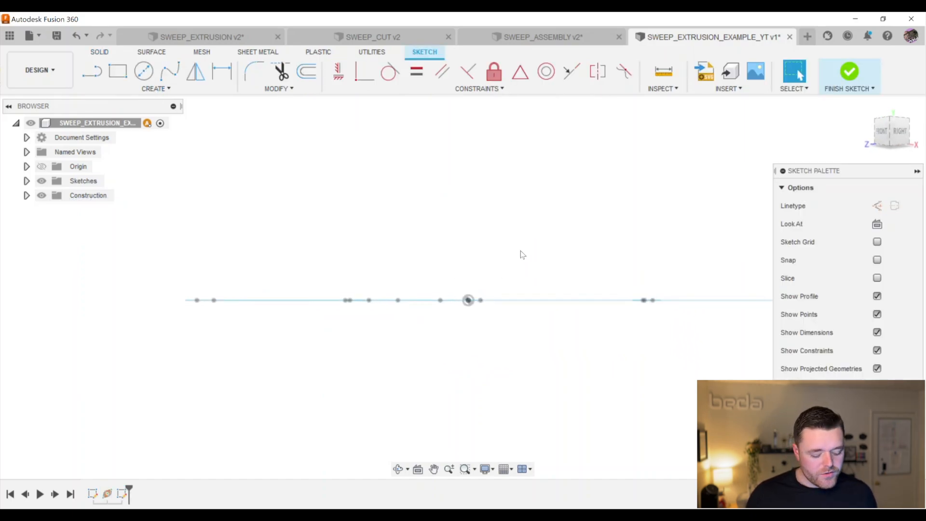
{"action": "mouse_move", "coordinate": [494, 243]}
{"action": "middle_mouse_down", "text": "shift"}
{"action": "mouse_move", "coordinate": [491, 283]}
{"action": "mouse_move", "coordinate": [557, 275]}
{"action": "mouse_move", "coordinate": [639, 291]}
{"action": "mouse_move", "coordinate": [469, 332]}
{"action": "mouse_move", "coordinate": [464, 353]}
{"action": "mouse_move", "coordinate": [502, 301]}
{"action": "mouse_move", "coordinate": [422, 326]}
{"action": "mouse_move", "coordinate": [548, 361]}
{"action": "mouse_move", "coordinate": [540, 359]}
{"action": "middle_mouse_up", "text": "shift"}
{"action": "scroll", "coordinate": [465, 307], "scroll_direction": "up", "scroll_amount": 5}
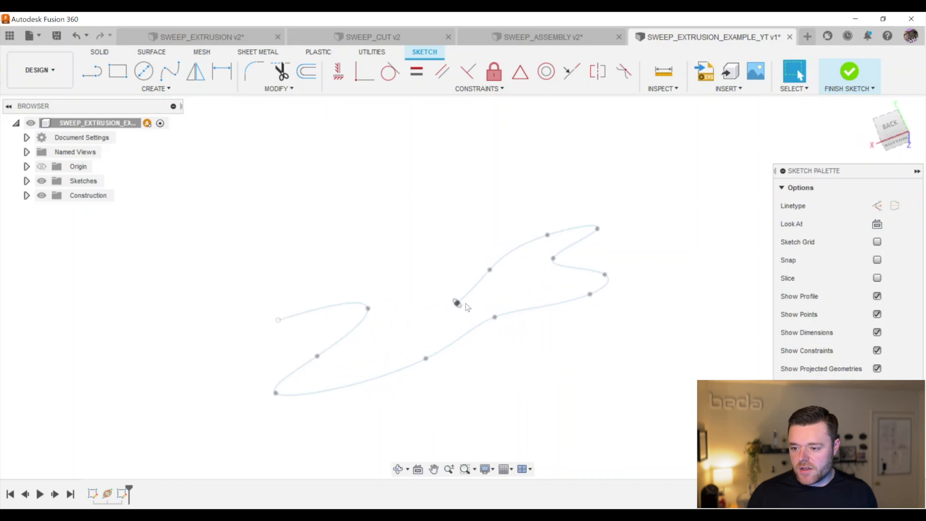
{"action": "scroll", "coordinate": [328, 307], "scroll_direction": "down", "scroll_amount": 2}
{"action": "scroll", "coordinate": [398, 314], "scroll_direction": "up", "scroll_amount": 1}
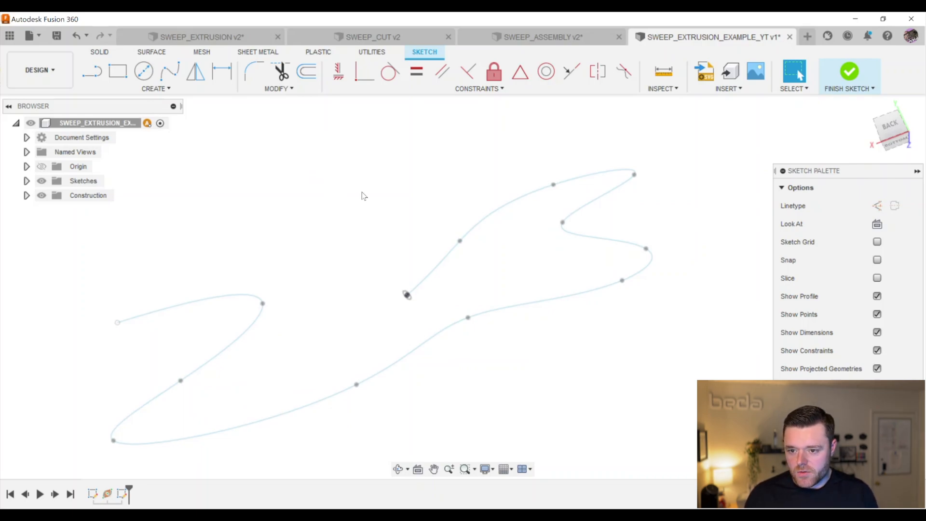
{"action": "key", "text": "p"}
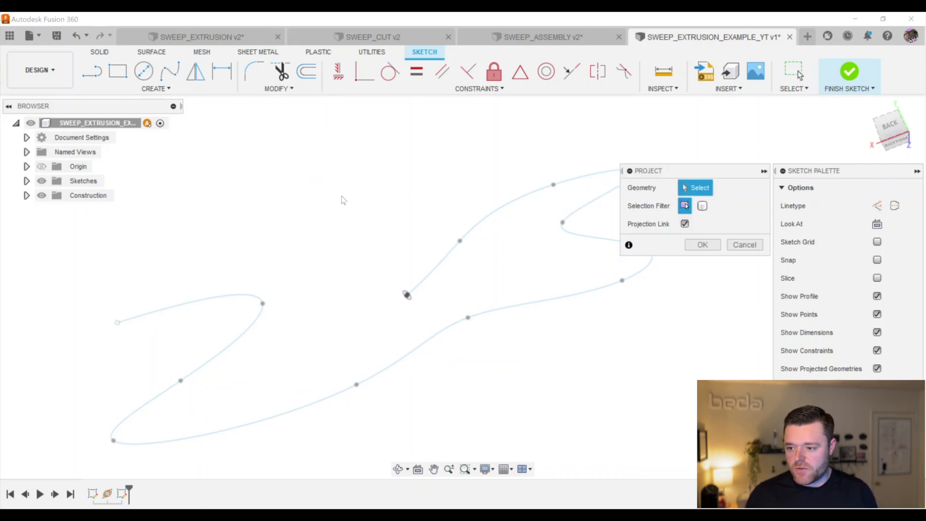
{"action": "left_click", "coordinate": [407, 296]}
{"action": "left_click", "coordinate": [715, 248]}
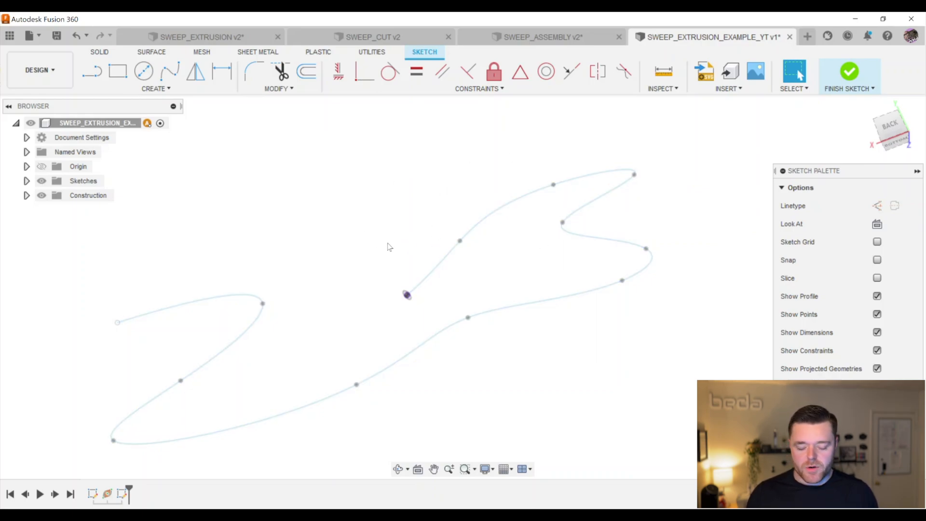
{"action": "mouse_move", "coordinate": [369, 231]}
{"action": "middle_mouse_down", "text": "shift"}
{"action": "mouse_move", "coordinate": [393, 223]}
{"action": "mouse_move", "coordinate": [424, 234]}
{"action": "middle_mouse_up", "text": "shift"}
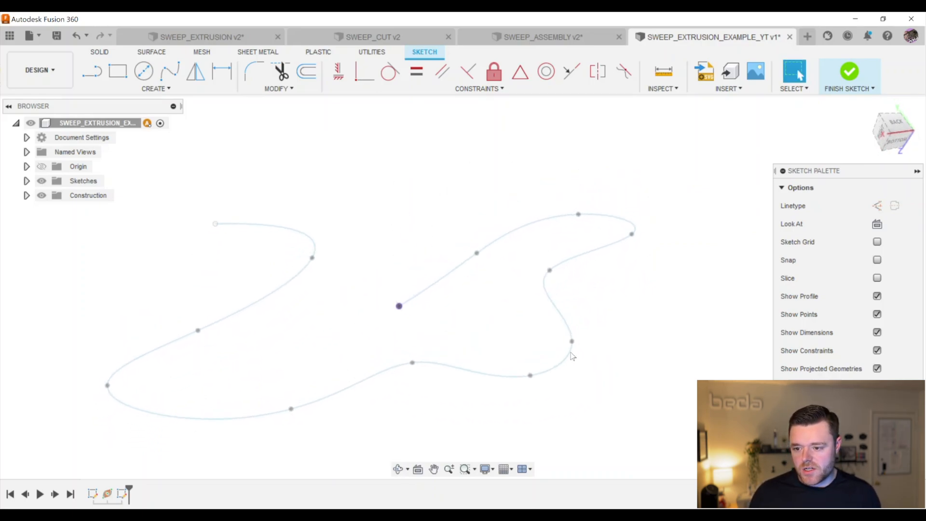
{"action": "mouse_move", "coordinate": [529, 378]}
{"action": "middle_mouse_down", "text": "shift"}
{"action": "mouse_move", "coordinate": [570, 372]}
{"action": "mouse_move", "coordinate": [438, 380]}
{"action": "mouse_move", "coordinate": [423, 352]}
{"action": "middle_mouse_up", "text": "shift"}
{"action": "key", "text": "c"}
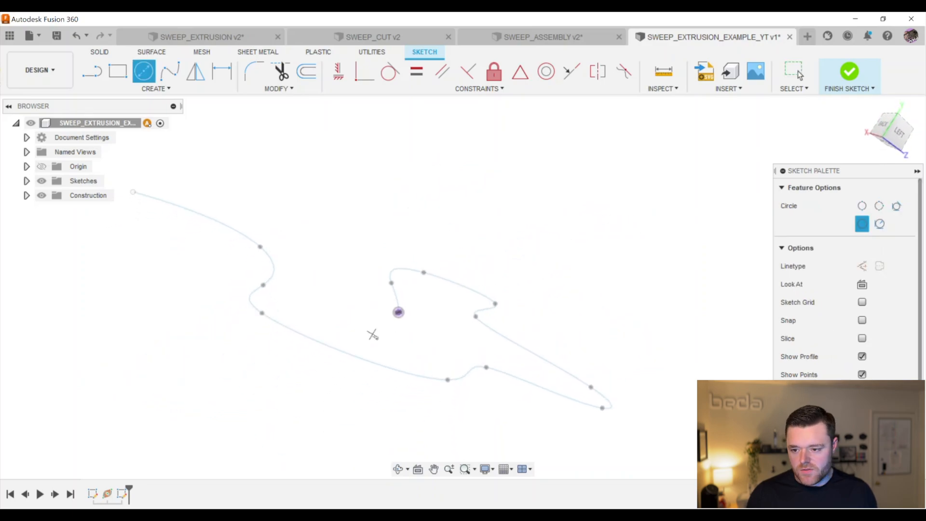
{"action": "left_click", "coordinate": [398, 312]}
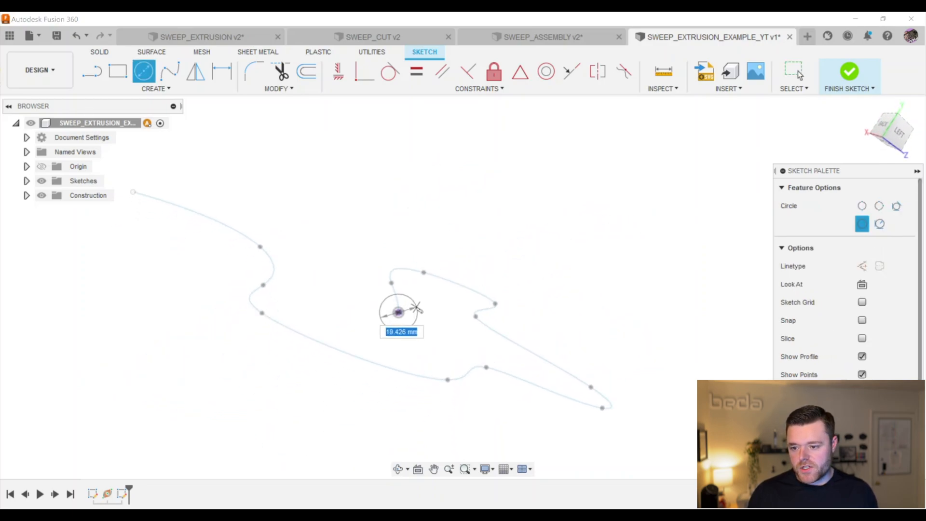
{"action": "key", "text": "Escape"}
Show the construction plane and orient the view square to it
{"action": "middle_click_drag", "start_coordinate": [423, 334], "coordinate": [541, 283], "text": "shift"}
{"action": "left_click", "coordinate": [417, 469]}
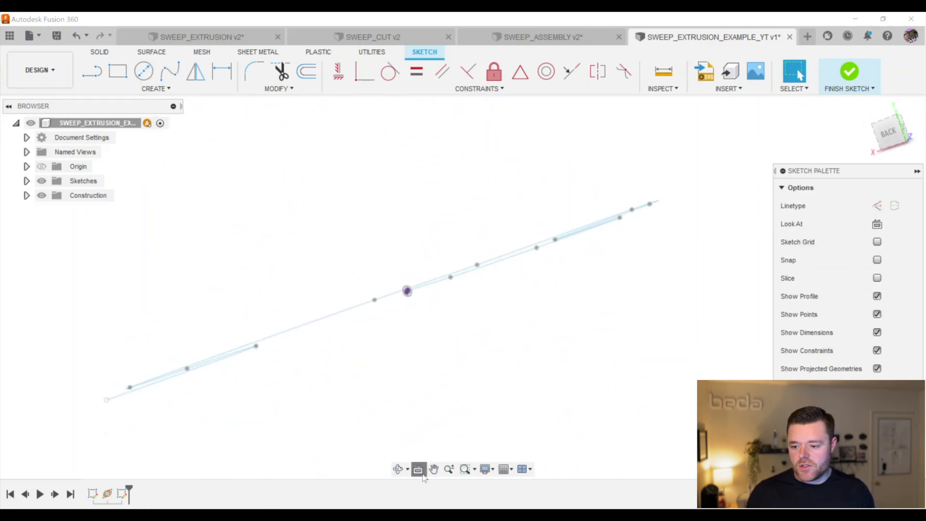
{"action": "left_click", "coordinate": [27, 195]}
{"action": "left_click", "coordinate": [52, 210]}
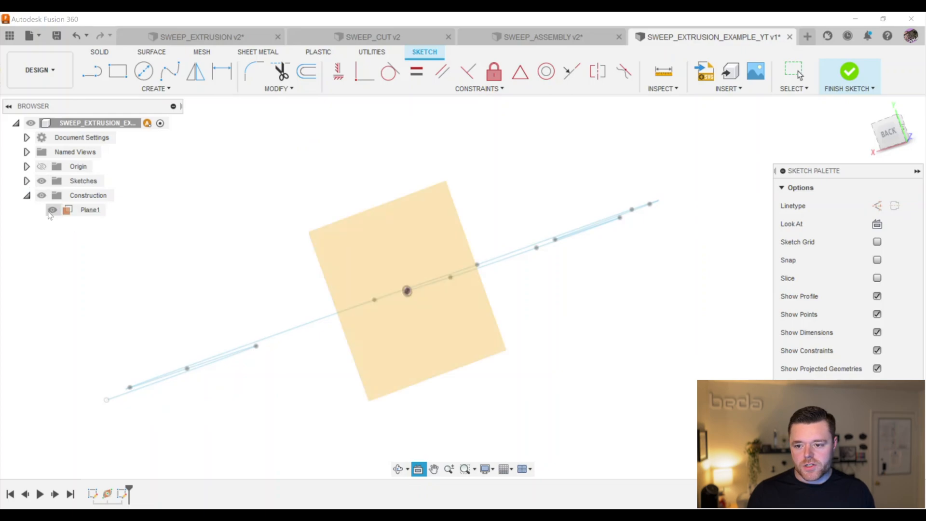
{"action": "left_click", "coordinate": [420, 246]}
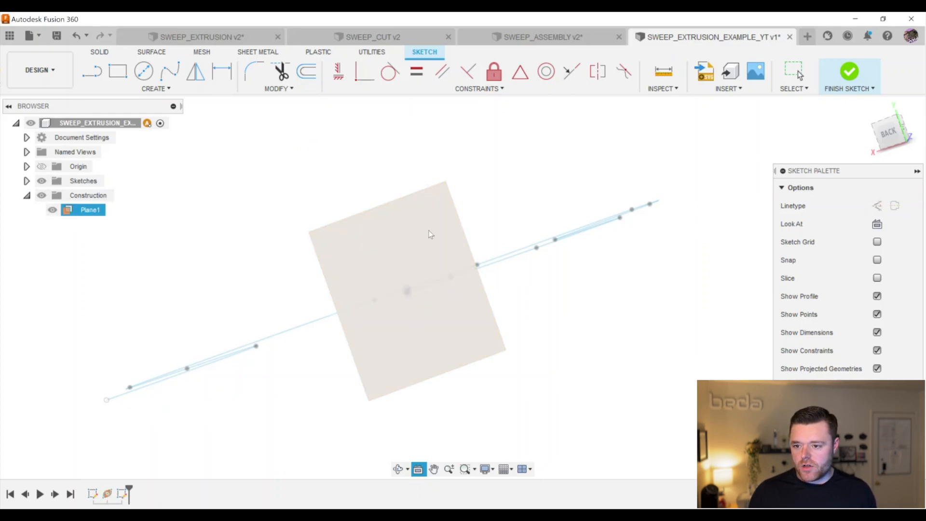
{"action": "left_click", "coordinate": [428, 232]}
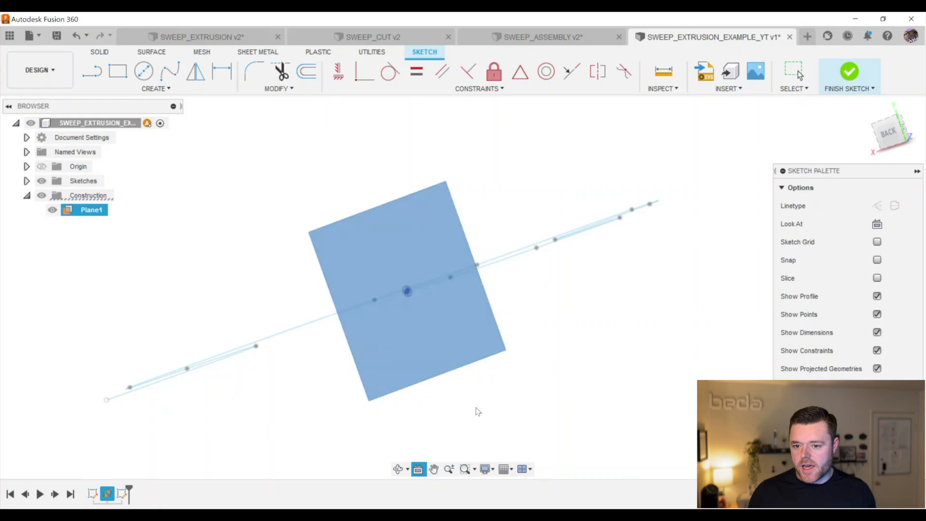
{"action": "key", "text": "Escape"}
{"action": "left_click", "coordinate": [418, 469]}
{"action": "left_click", "coordinate": [448, 255]}
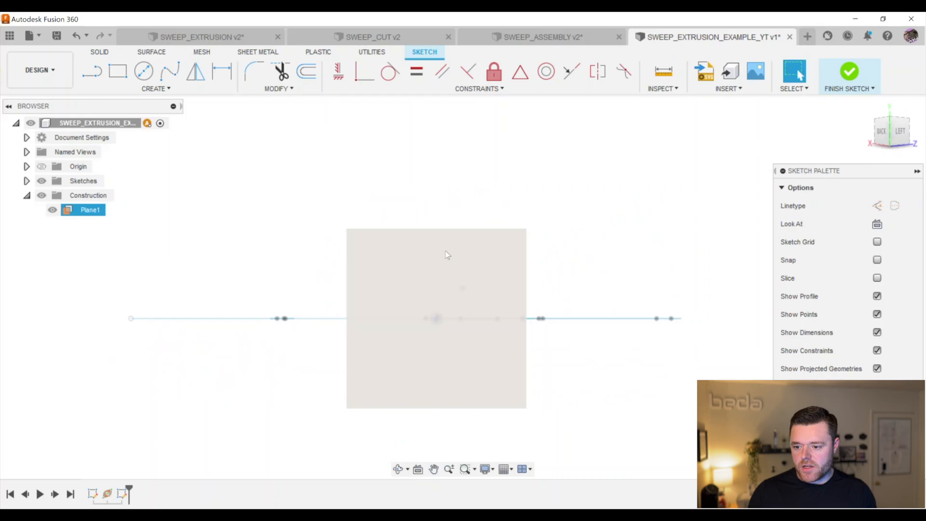
{"action": "left_click", "coordinate": [417, 469]}
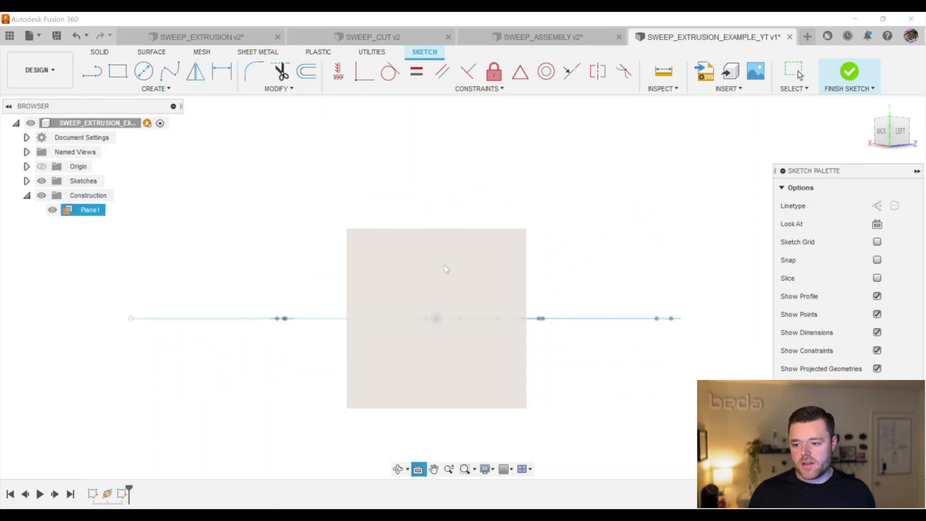
{"action": "left_click", "coordinate": [445, 268]}
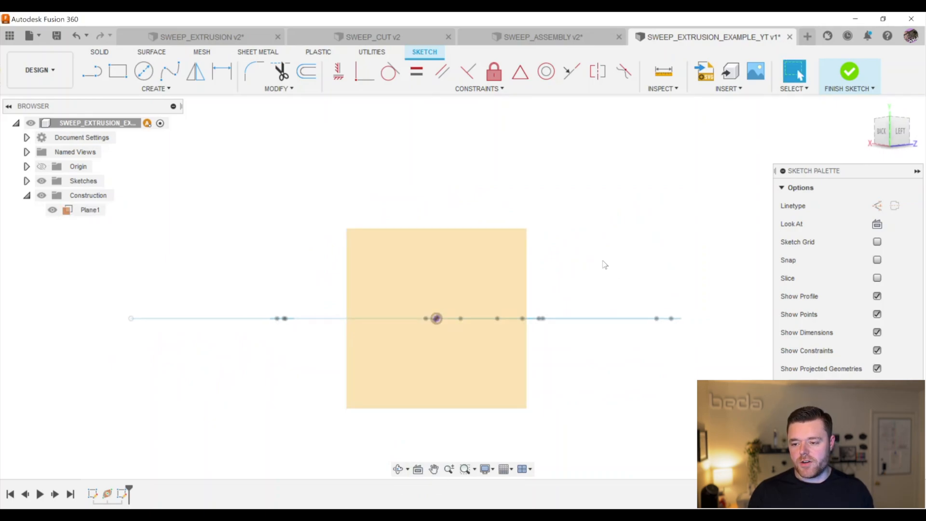
Draw a center-diameter circle about 23 mm across, centred on the projected point at the spline's start
{"action": "scroll", "coordinate": [450, 288], "scroll_direction": "up", "scroll_amount": 2}
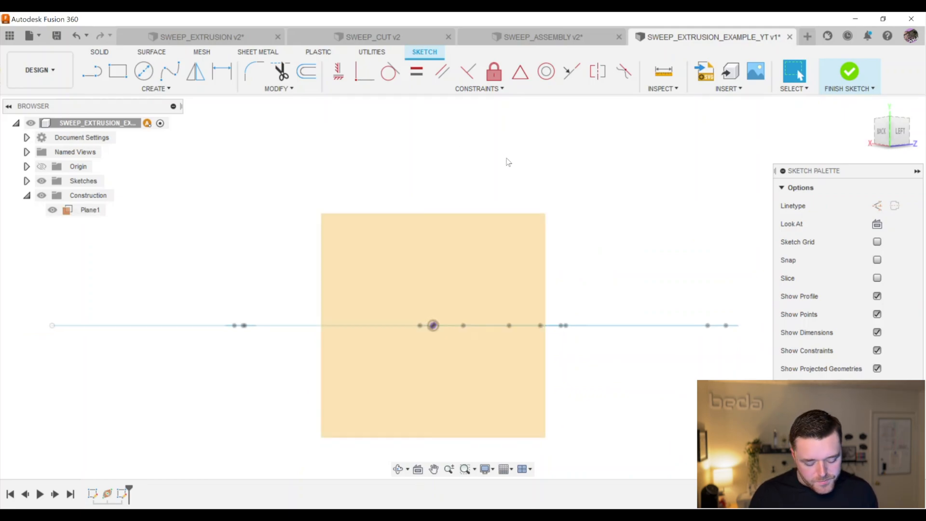
{"action": "key", "text": "c"}
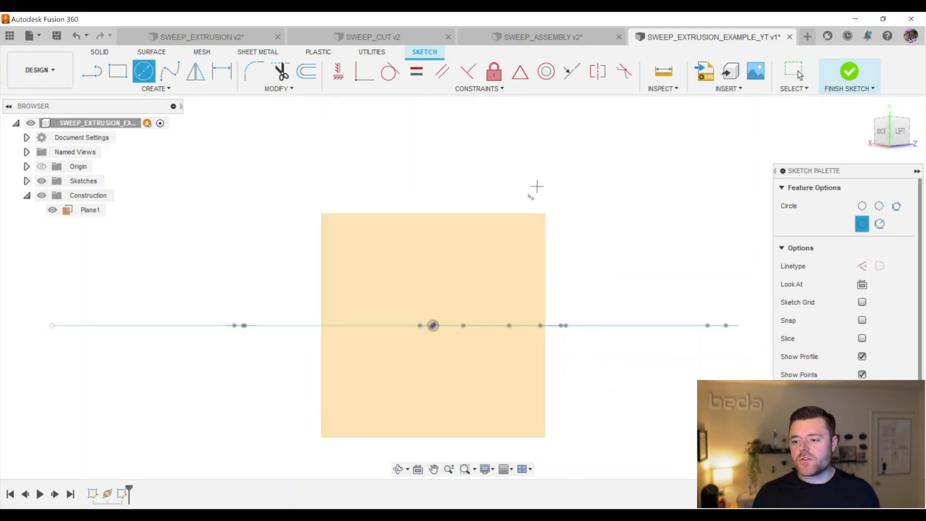
{"action": "left_click", "coordinate": [434, 325]}
{"action": "left_click", "coordinate": [452, 306]}
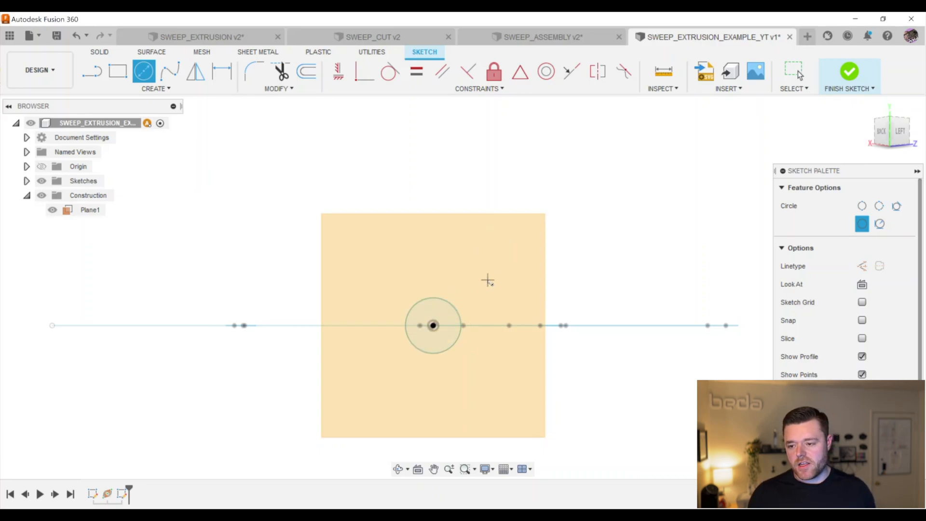
{"action": "key", "text": "Escape"}
Dimension the circle's diameter to 20 mm
{"action": "key", "text": "d"}
{"action": "left_click", "coordinate": [459, 309]}
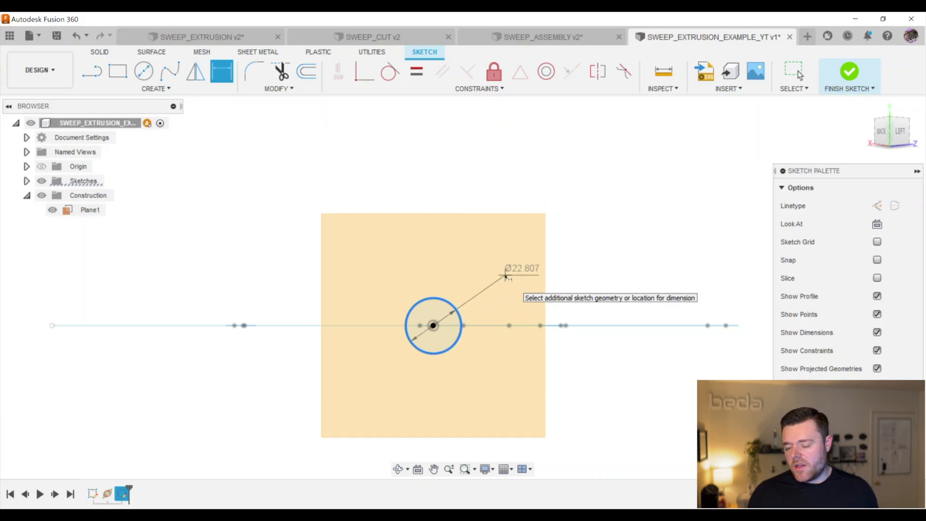
{"action": "left_click", "coordinate": [505, 276]}
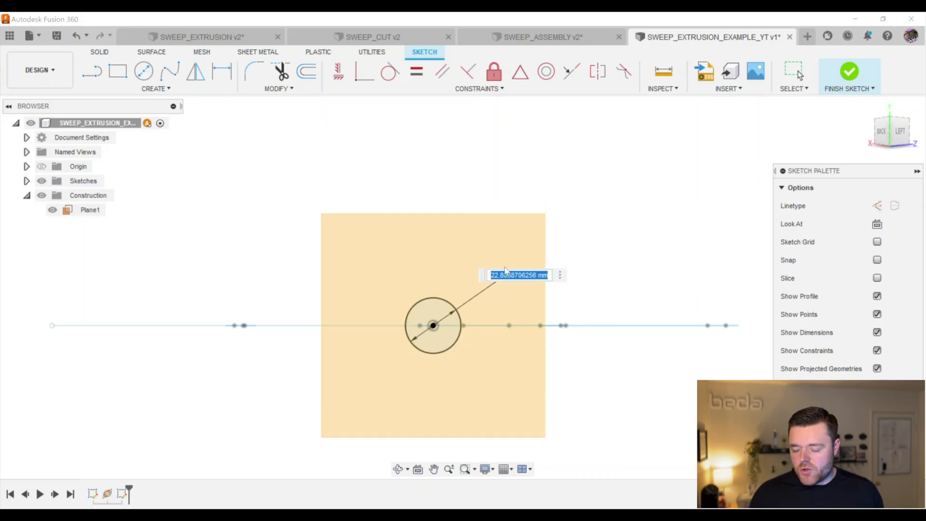
{"action": "type", "text": "20"}
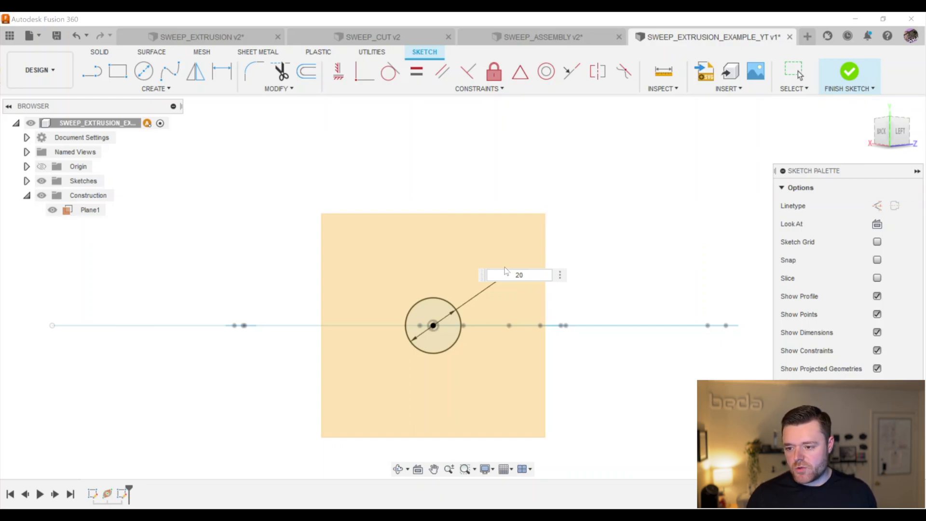
{"action": "key", "text": "Return"}
{"action": "key", "text": "Escape"}
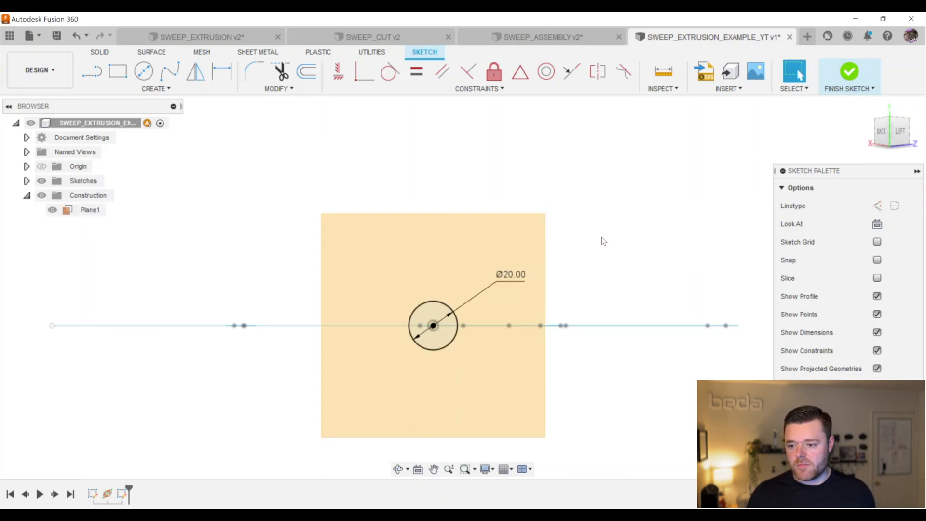
Hide the construction geometry and finish the circle sketch
{"action": "left_click", "coordinate": [496, 355]}
{"action": "mouse_move", "coordinate": [496, 355]}
{"action": "middle_mouse_down", "text": "shift"}
{"action": "mouse_move", "coordinate": [440, 348]}
{"action": "mouse_move", "coordinate": [376, 386]}
{"action": "middle_mouse_up", "text": "shift"}
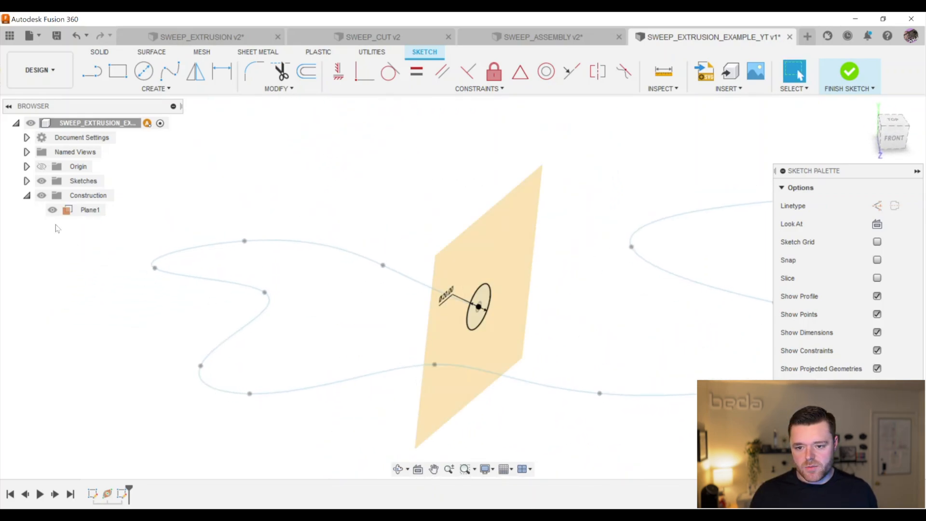
{"action": "left_click", "coordinate": [46, 197]}
{"action": "middle_click_drag", "start_coordinate": [447, 327], "coordinate": [304, 320], "text": "shift"}
{"action": "scroll", "coordinate": [412, 299], "scroll_direction": "up", "scroll_amount": 1}
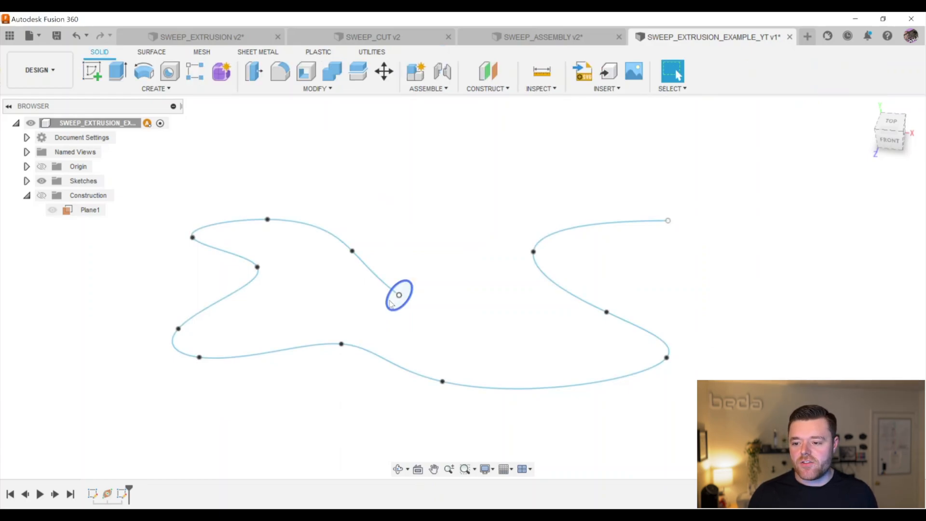
{"action": "scroll", "coordinate": [389, 299], "scroll_direction": "up", "scroll_amount": 2}
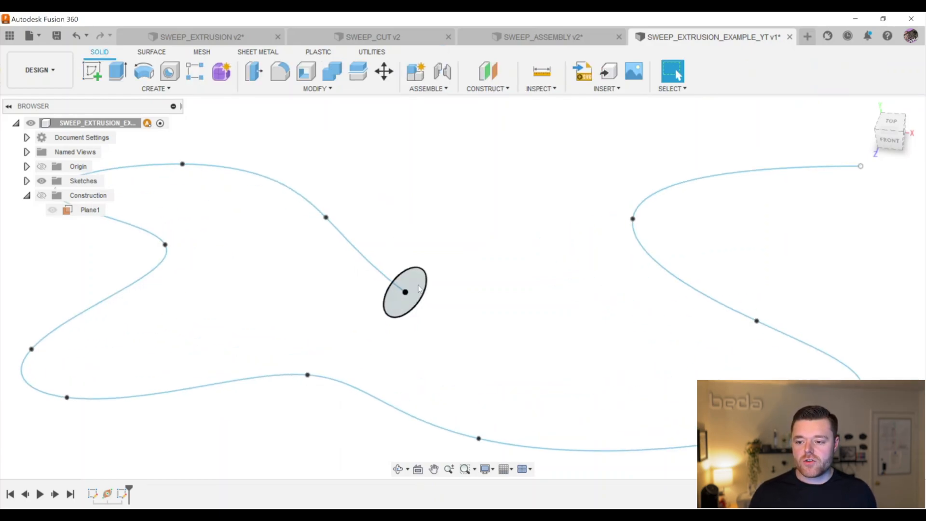
{"action": "left_click", "coordinate": [419, 289]}
{"action": "scroll", "coordinate": [409, 308], "scroll_direction": "down", "scroll_amount": 2}
{"action": "scroll", "coordinate": [434, 306], "scroll_direction": "up", "scroll_amount": 3}
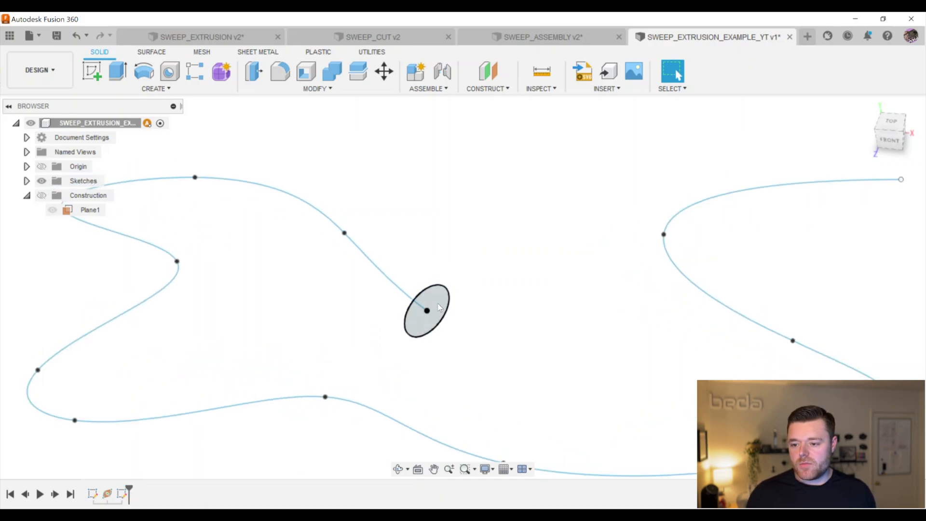
Try to sweep the 20 mm circle along the spline as a new body, using a single path with perpendicular orientation
{"action": "scroll", "coordinate": [514, 350], "scroll_direction": "down", "scroll_amount": 1}
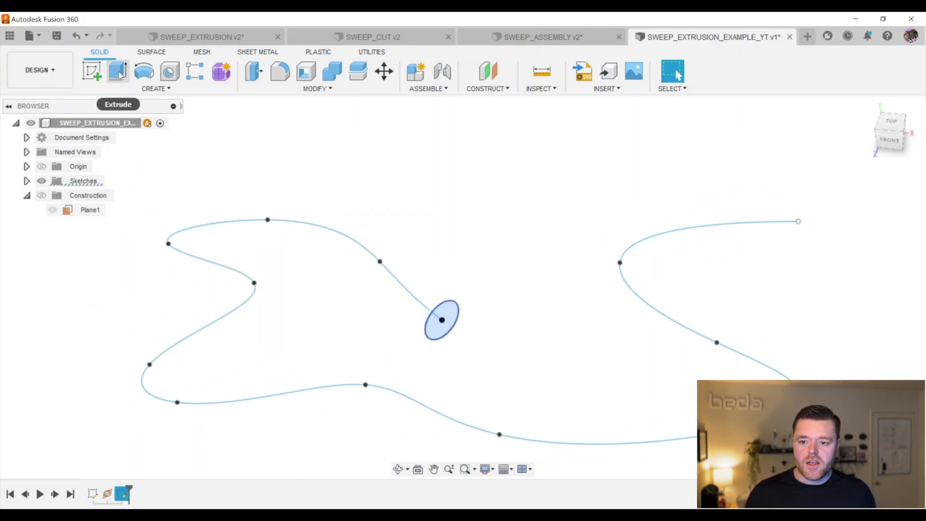
{"action": "left_click", "coordinate": [167, 89]}
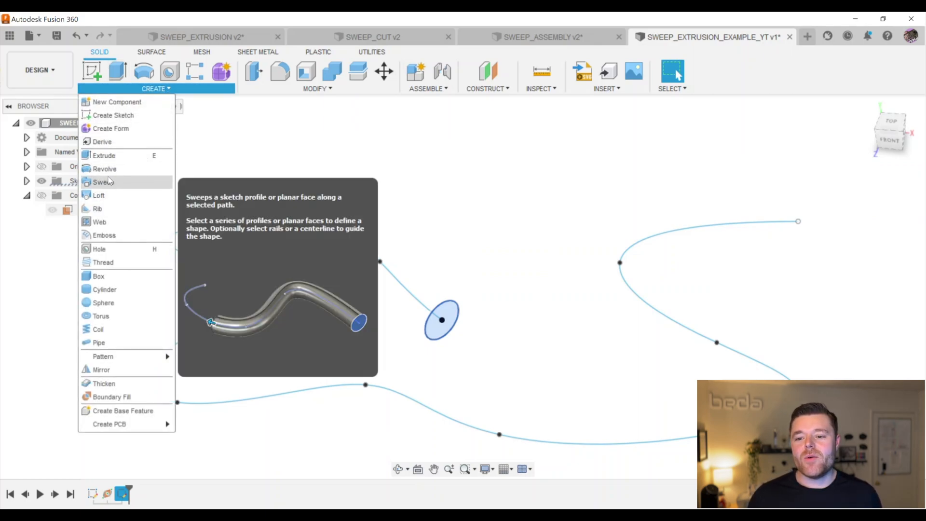
{"action": "left_click", "coordinate": [110, 182]}
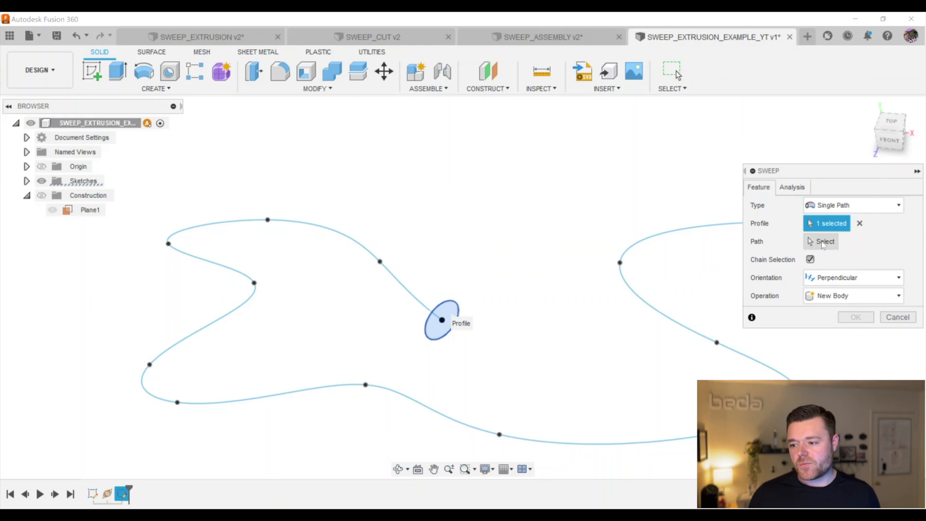
{"action": "left_click", "coordinate": [837, 207]}
{"action": "left_click", "coordinate": [851, 207]}
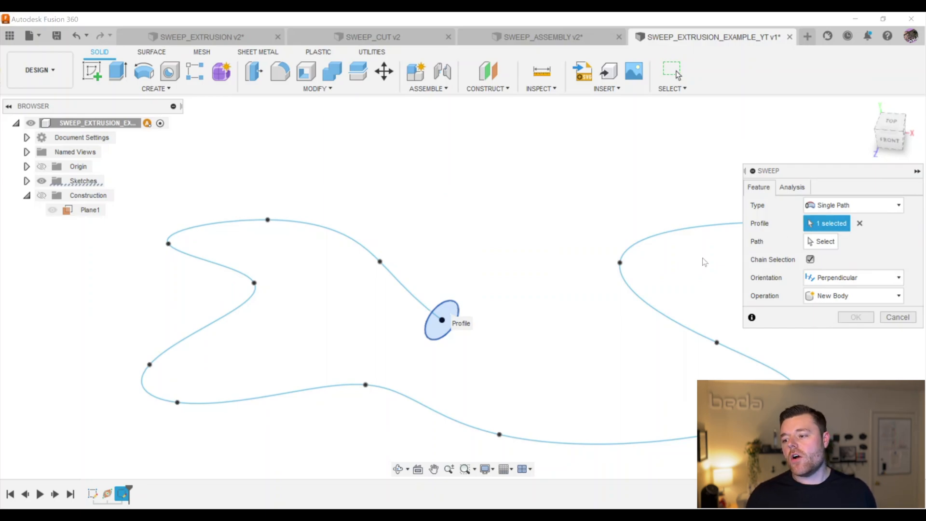
{"action": "left_click", "coordinate": [860, 224]}
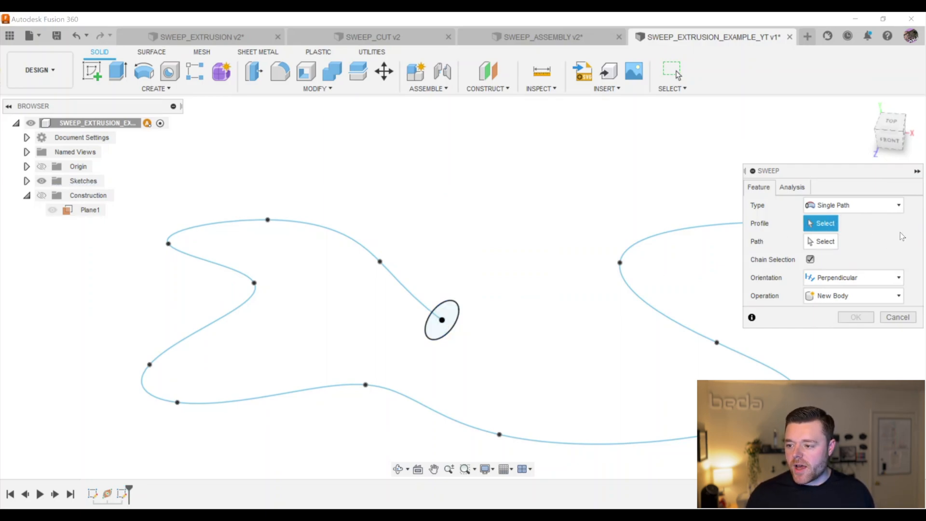
{"action": "scroll", "coordinate": [436, 322], "scroll_direction": "up", "scroll_amount": 2}
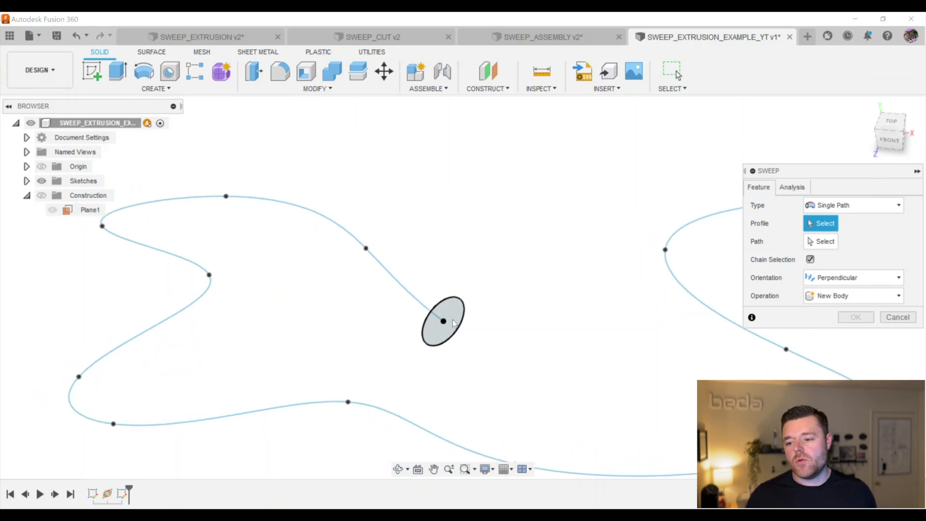
{"action": "left_click", "coordinate": [436, 322]}
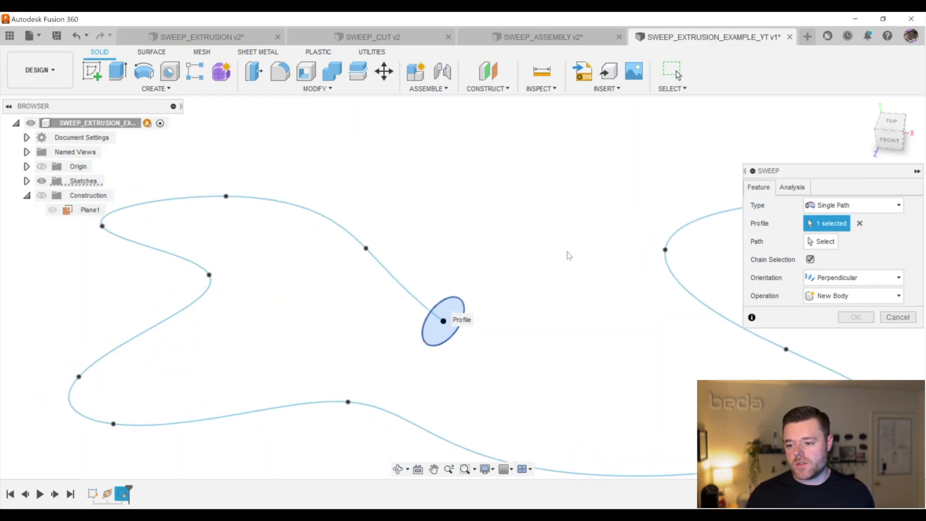
{"action": "scroll", "coordinate": [513, 384], "scroll_direction": "down", "scroll_amount": 1}
{"action": "left_click", "coordinate": [825, 241]}
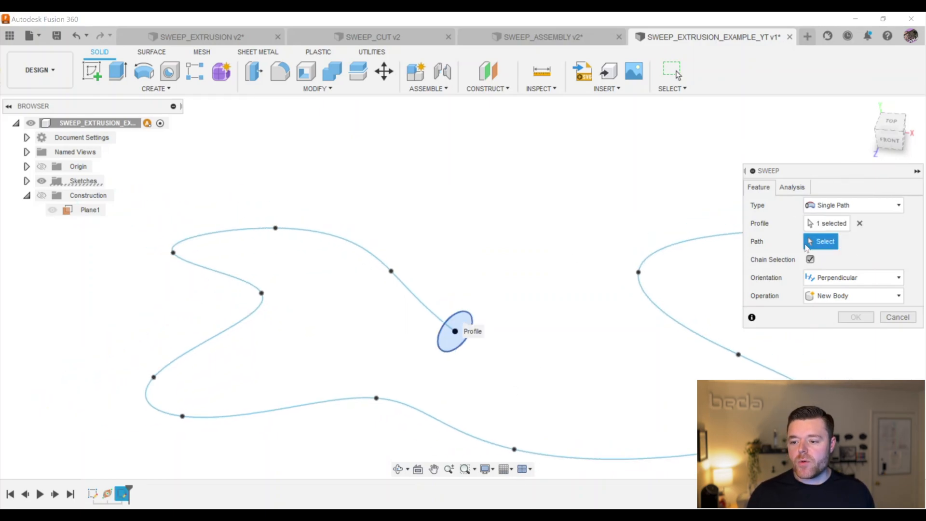
{"action": "left_click", "coordinate": [403, 285]}
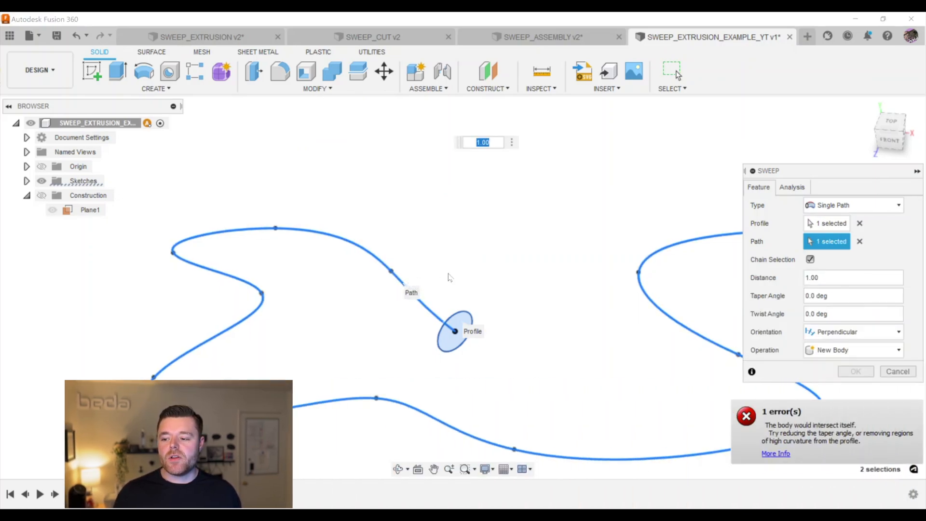
Examine the tight bends of the spline path relative to the circle profile and cancel the sweep
{"action": "scroll", "coordinate": [252, 266], "scroll_direction": "down", "scroll_amount": 2}
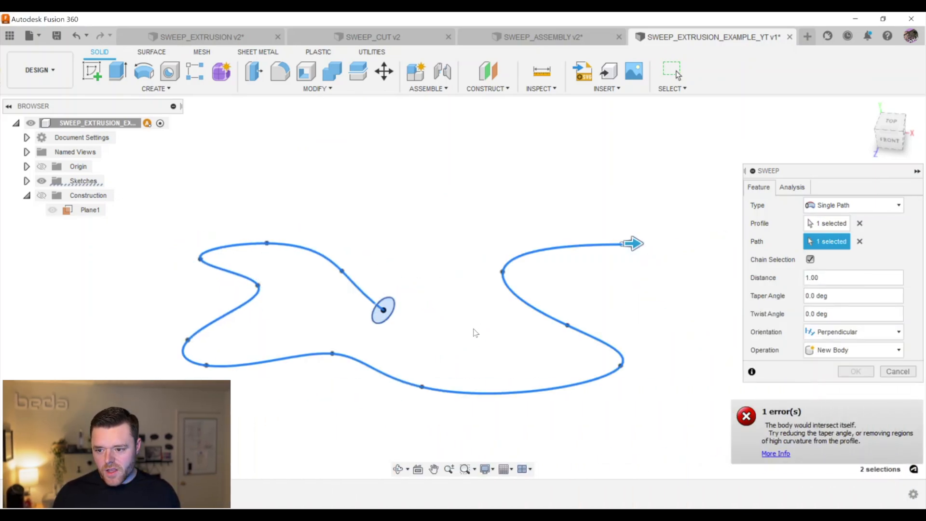
{"action": "middle_click_drag", "start_coordinate": [339, 295], "coordinate": [362, 296], "text": "shift"}
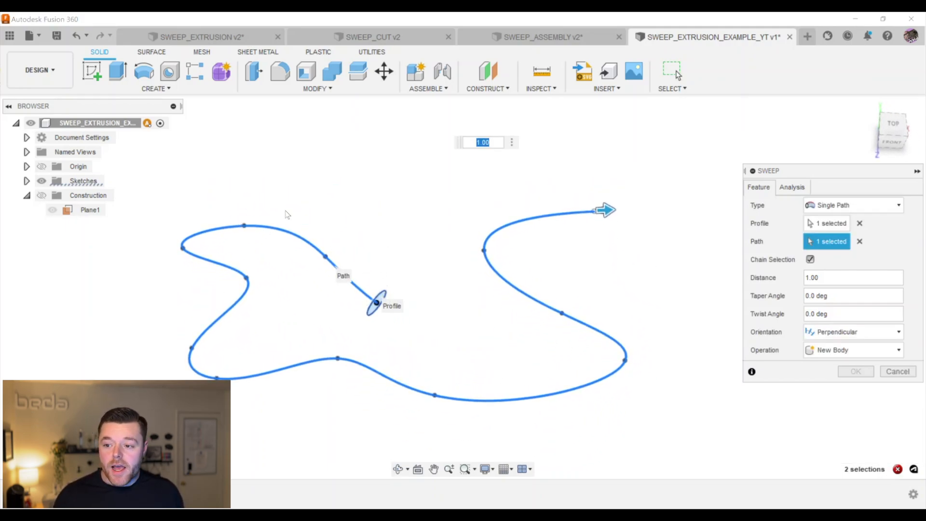
{"action": "scroll", "coordinate": [568, 315], "scroll_direction": "down", "scroll_amount": 1}
{"action": "scroll", "coordinate": [403, 377], "scroll_direction": "down", "scroll_amount": 2}
{"action": "scroll", "coordinate": [365, 330], "scroll_direction": "up", "scroll_amount": 3}
{"action": "scroll", "coordinate": [365, 330], "scroll_direction": "up", "scroll_amount": 1}
{"action": "scroll", "coordinate": [368, 328], "scroll_direction": "down", "scroll_amount": 1}
{"action": "mouse_move", "coordinate": [379, 320]}
{"action": "middle_mouse_down"}
{"action": "mouse_move", "coordinate": [379, 304]}
{"action": "mouse_move", "coordinate": [380, 335]}
{"action": "mouse_move", "coordinate": [379, 316]}
{"action": "middle_mouse_up"}
{"action": "middle_click_drag", "start_coordinate": [419, 361], "coordinate": [362, 372], "text": "shift"}
{"action": "scroll", "coordinate": [214, 276], "scroll_direction": "up", "scroll_amount": 1}
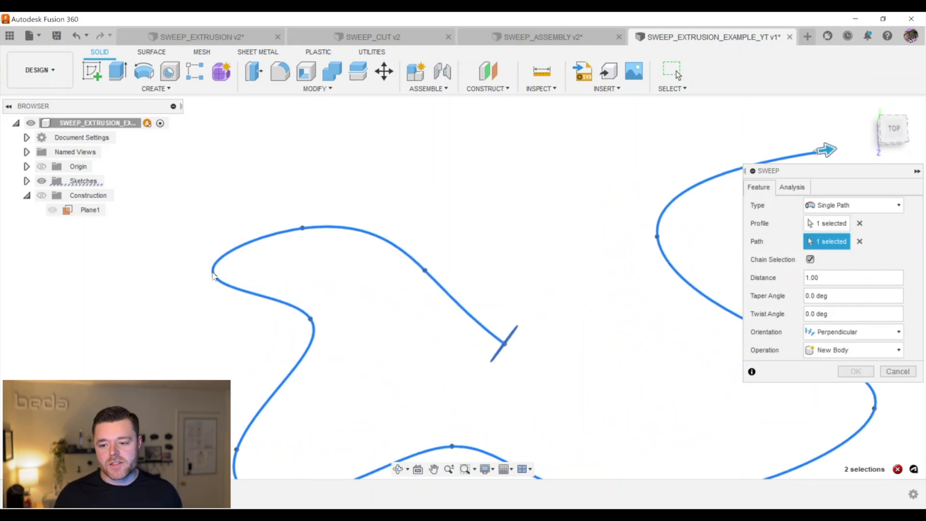
{"action": "middle_click_drag", "start_coordinate": [543, 349], "coordinate": [436, 273], "text": "shift"}
{"action": "scroll", "coordinate": [515, 369], "scroll_direction": "up", "scroll_amount": 1}
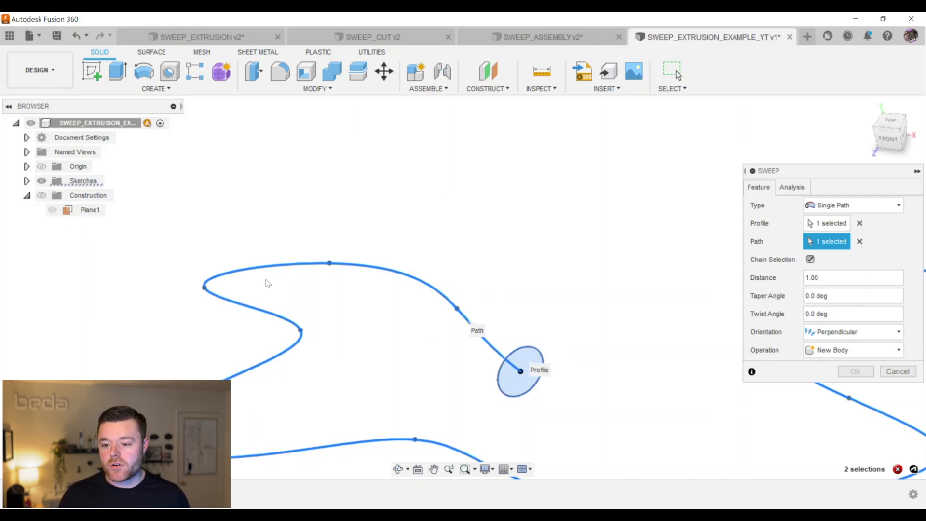
{"action": "left_click", "coordinate": [898, 372]}
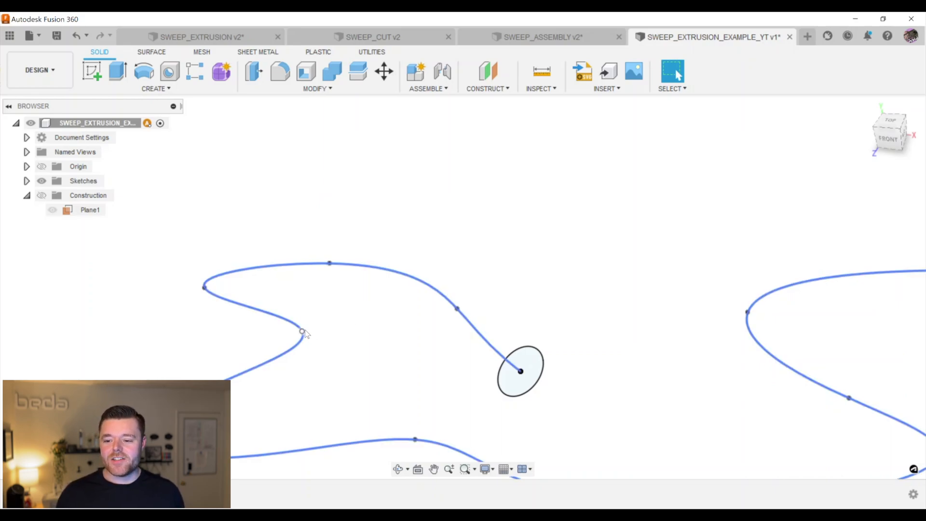
Reshape the spline by moving the fit points at its two tight bends near the profile end, making the curves gentler
{"action": "mouse_move", "coordinate": [303, 332]}
{"action": "left_mouse_down"}
{"action": "mouse_move", "coordinate": [286, 354]}
{"action": "mouse_move", "coordinate": [230, 366]}
{"action": "left_mouse_up"}
{"action": "scroll", "coordinate": [256, 337], "scroll_direction": "down", "scroll_amount": 5}
{"action": "middle_click_drag", "start_coordinate": [273, 337], "coordinate": [284, 310], "text": "shift"}
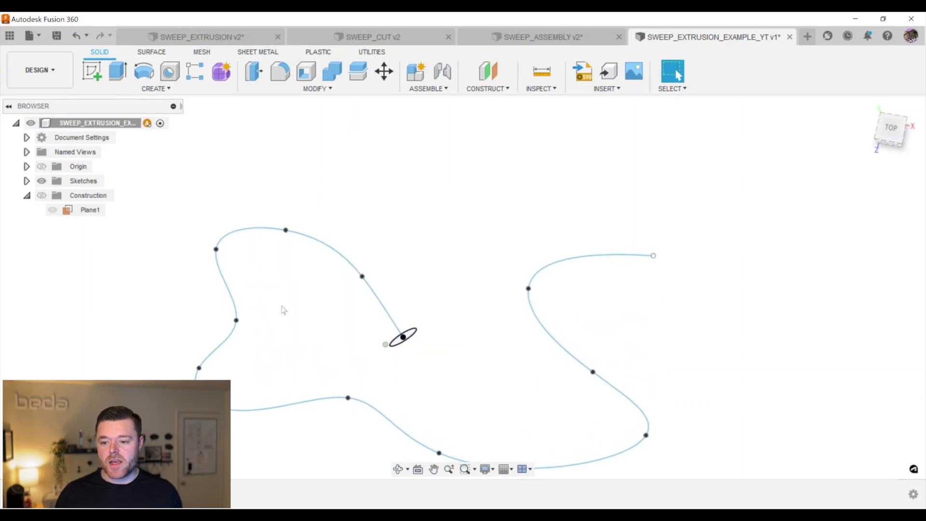
{"action": "left_click_drag", "start_coordinate": [216, 249], "coordinate": [217, 258]}
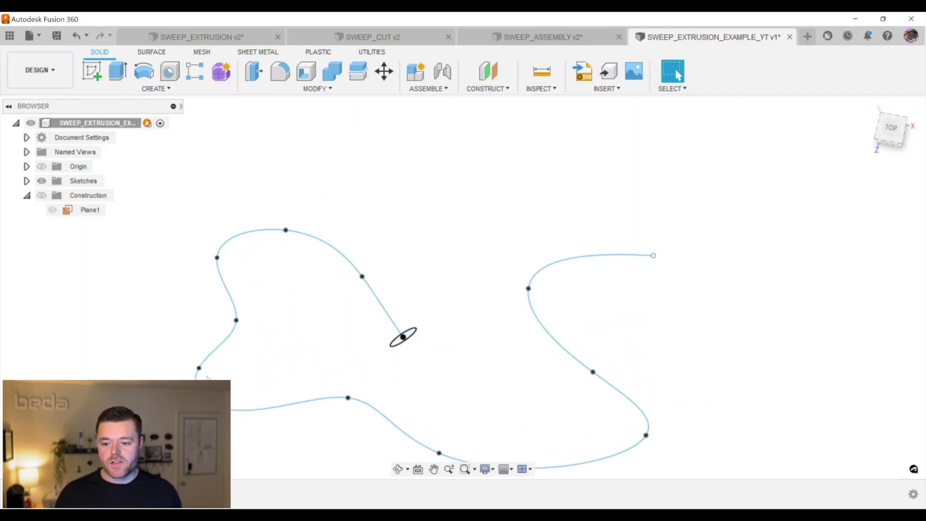
{"action": "mouse_move", "coordinate": [386, 370]}
{"action": "middle_mouse_down", "text": "shift"}
{"action": "mouse_move", "coordinate": [384, 340]}
{"action": "mouse_move", "coordinate": [407, 343]}
{"action": "middle_mouse_up", "text": "shift"}
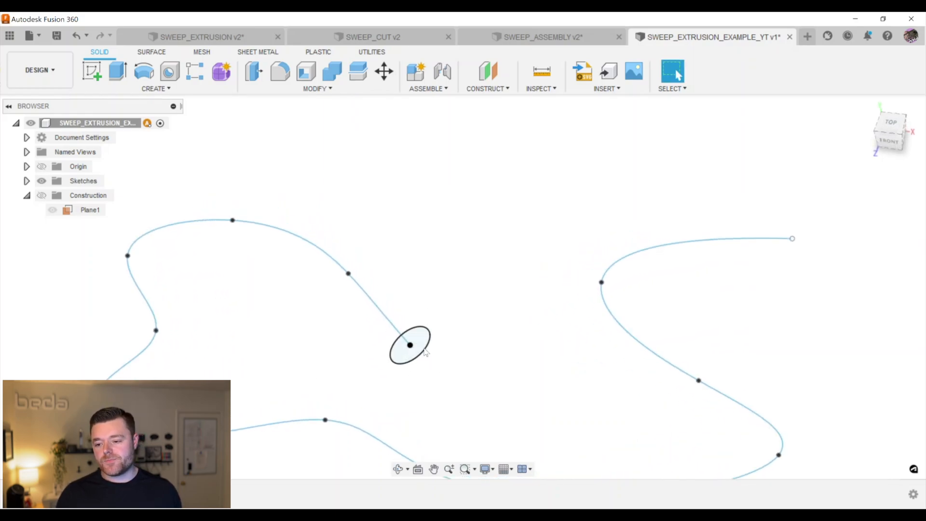
{"action": "scroll", "coordinate": [343, 261], "scroll_direction": "down", "scroll_amount": 2}
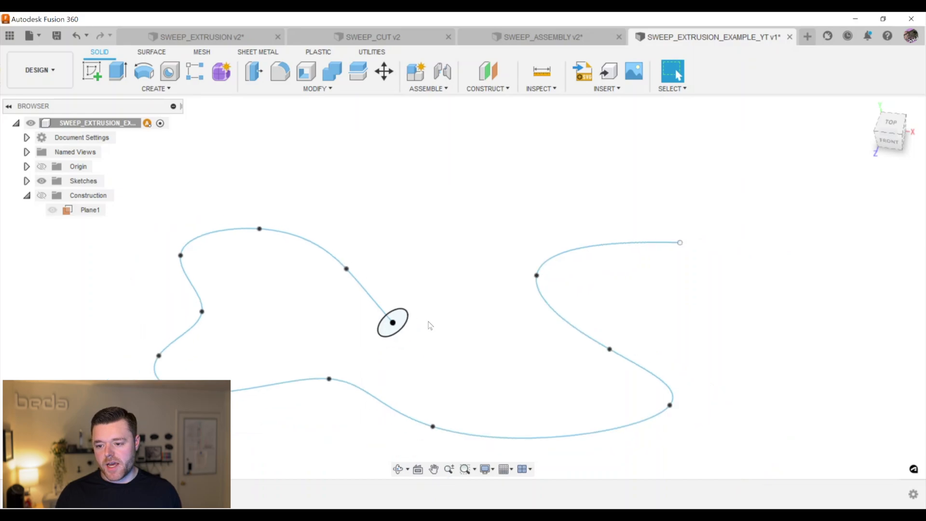
{"action": "left_click", "coordinate": [162, 90]}
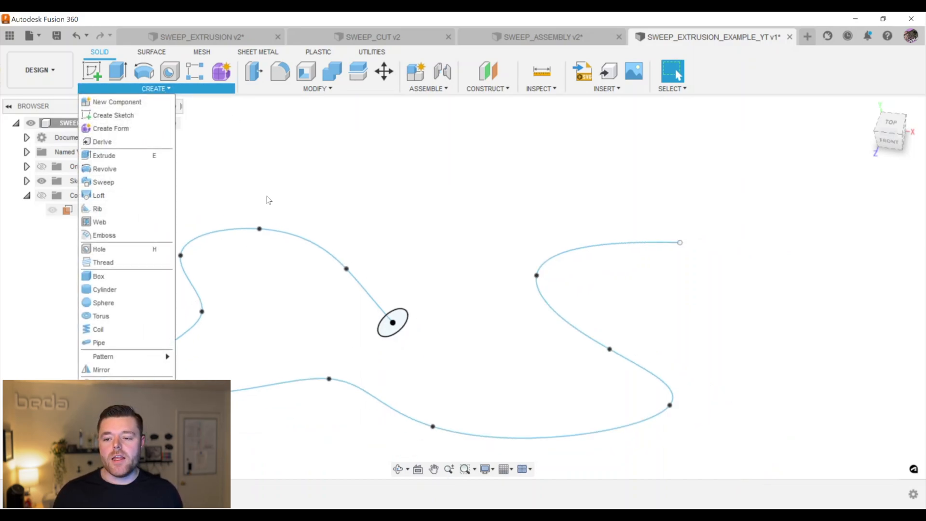
{"action": "key", "text": "Escape"}
{"action": "scroll", "coordinate": [405, 317], "scroll_direction": "up", "scroll_amount": 2}
{"action": "left_click", "coordinate": [409, 305]}
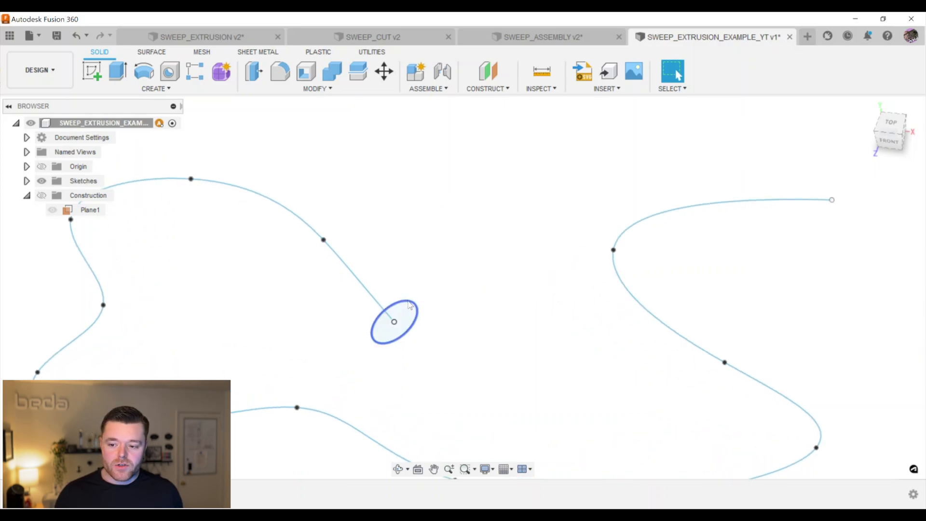
{"action": "scroll", "coordinate": [439, 331], "scroll_direction": "down", "scroll_amount": 3}
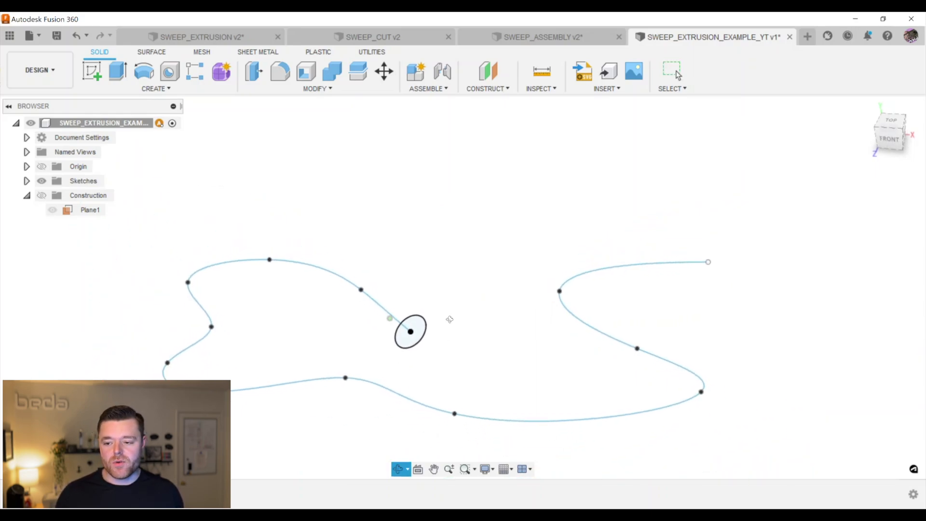
Sweep the circle profile along the full spline as a new body with single path, perpendicular orientation and distance 1.00
{"action": "left_click", "coordinate": [172, 86]}
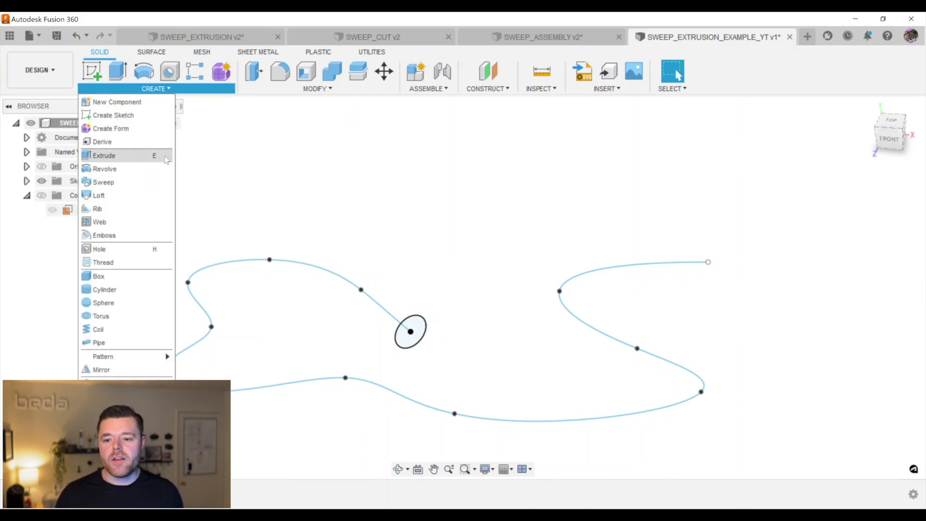
{"action": "left_click", "coordinate": [126, 187]}
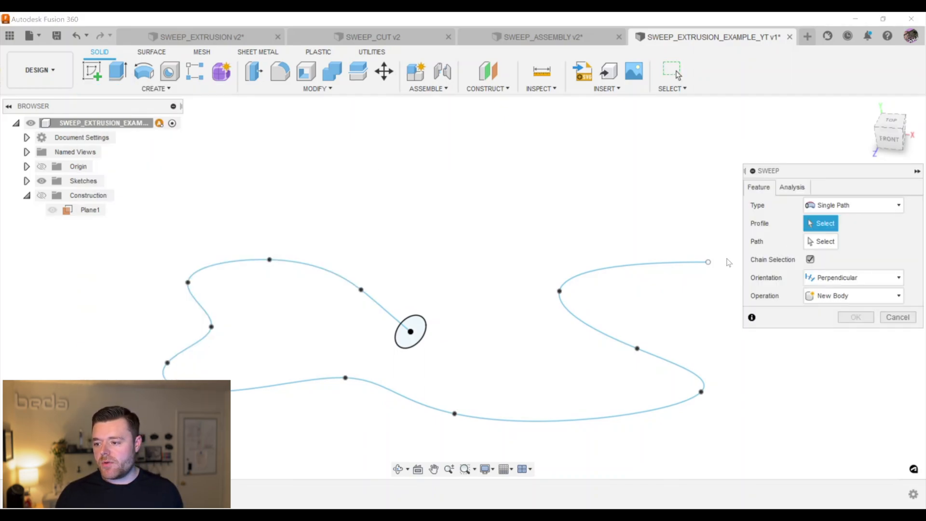
{"action": "left_click", "coordinate": [417, 330]}
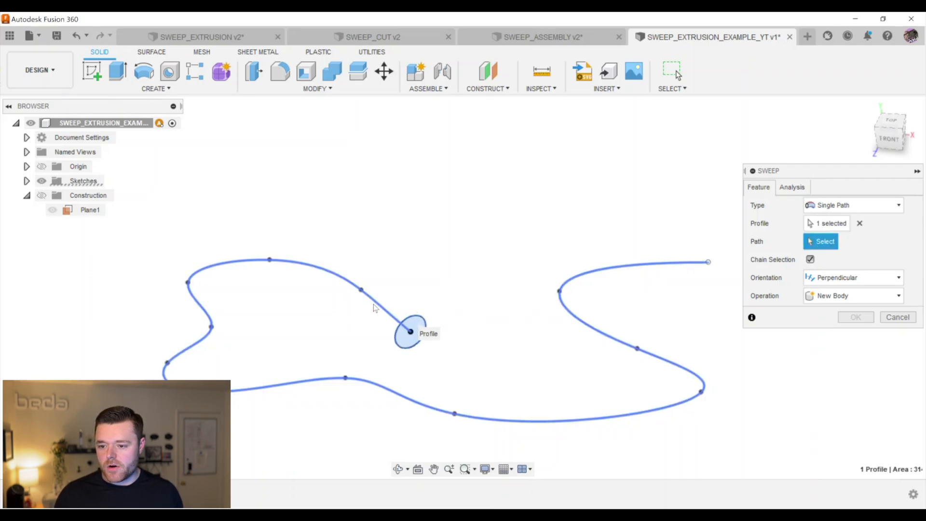
{"action": "left_click", "coordinate": [368, 289]}
{"action": "scroll", "coordinate": [306, 309], "scroll_direction": "down", "scroll_amount": 3}
{"action": "middle_click_drag", "start_coordinate": [337, 293], "coordinate": [346, 337], "text": "shift"}
{"action": "scroll", "coordinate": [270, 311], "scroll_direction": "down", "scroll_amount": 1}
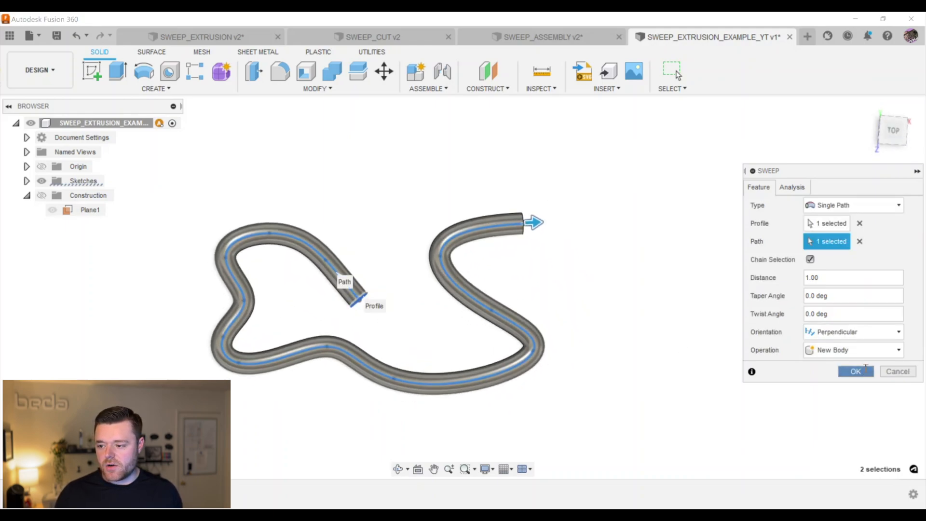
{"action": "left_click", "coordinate": [856, 371]}
Inspect the swept tube from several angles, checking its bends and both end faces
{"action": "middle_click_drag", "start_coordinate": [584, 309], "coordinate": [295, 293], "text": "shift"}
{"action": "middle_click_drag", "start_coordinate": [300, 307], "coordinate": [285, 341], "text": "shift"}
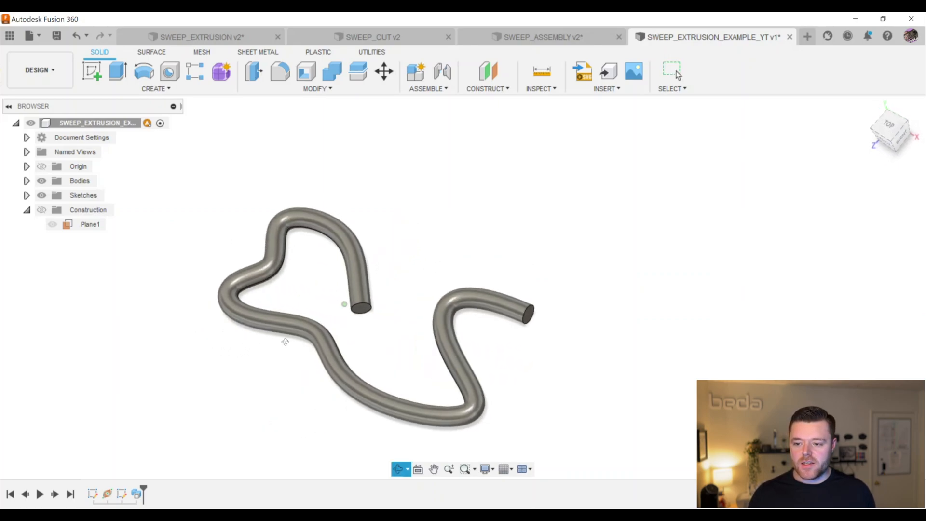
{"action": "scroll", "coordinate": [292, 309], "scroll_direction": "up", "scroll_amount": 2}
{"action": "middle_click_drag", "start_coordinate": [317, 252], "coordinate": [236, 207], "text": "shift"}
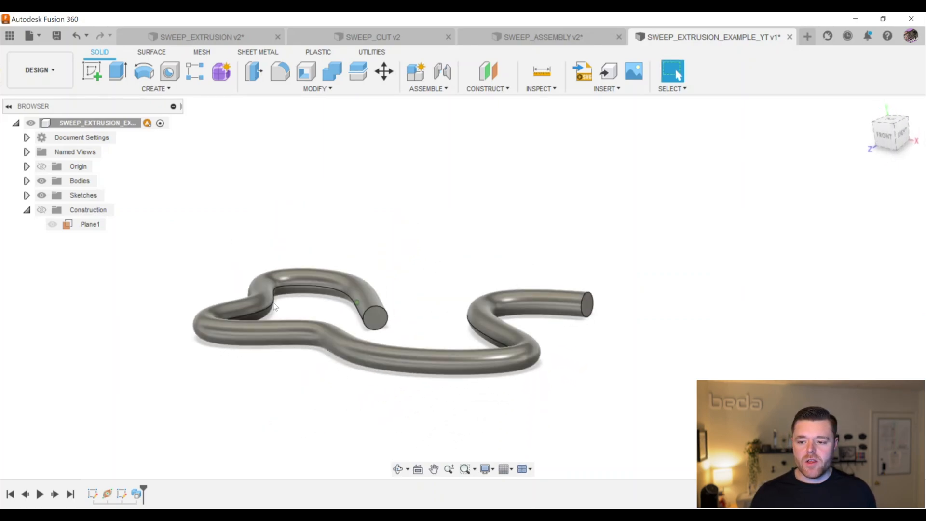
{"action": "middle_click_drag", "start_coordinate": [294, 276], "coordinate": [339, 359], "text": "shift"}
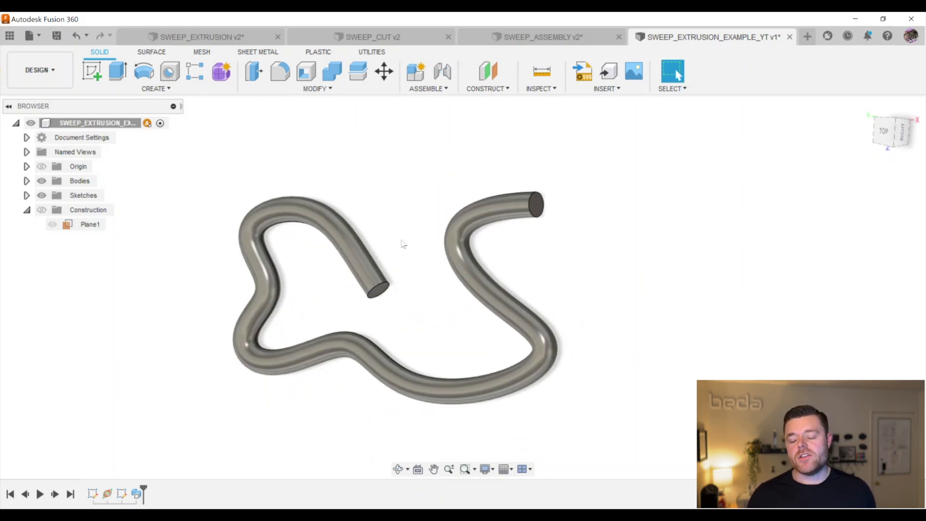
{"action": "middle_click_drag", "start_coordinate": [363, 215], "coordinate": [378, 198], "text": "shift"}
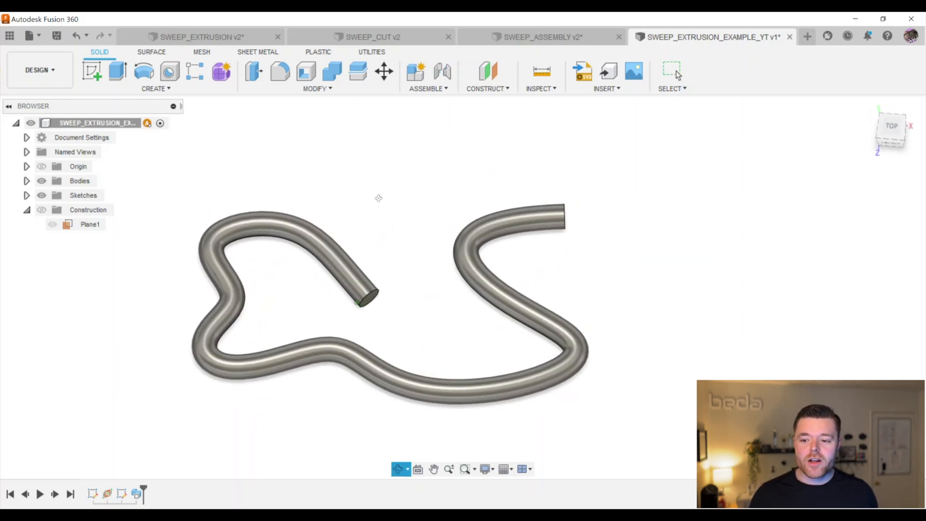
{"action": "middle_click_drag", "start_coordinate": [294, 284], "coordinate": [279, 271], "text": "shift"}
{"action": "scroll", "coordinate": [280, 270], "scroll_direction": "down", "scroll_amount": 1}
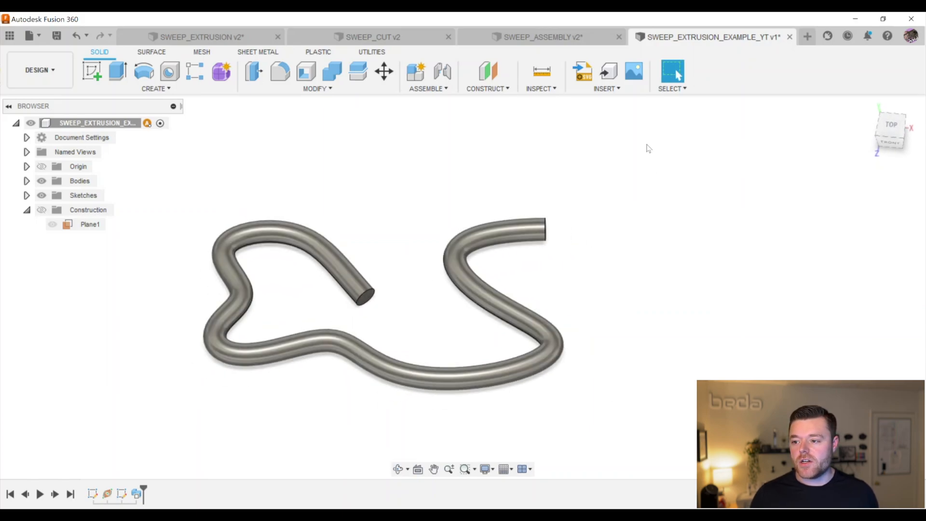
{"action": "scroll", "coordinate": [652, 126], "scroll_direction": "up", "scroll_amount": 1}
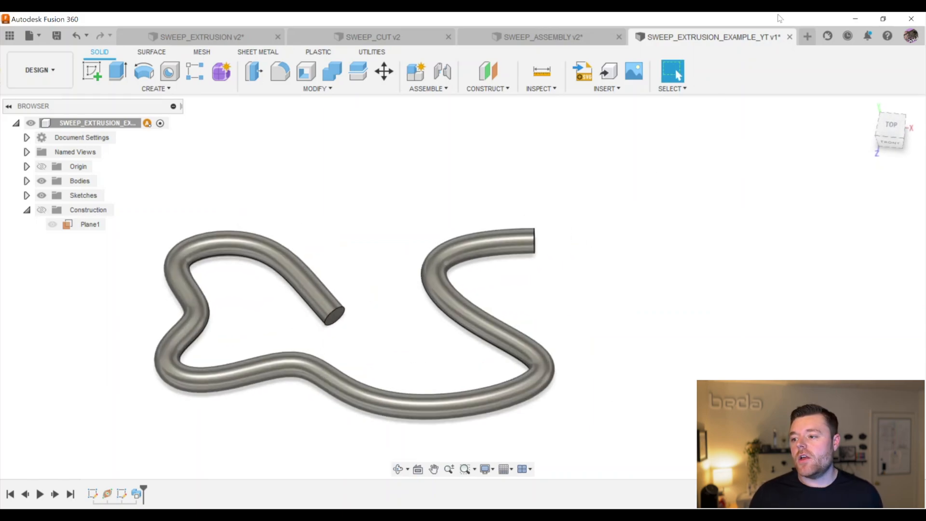
Show the project's data files and save the current design as a new version
{"action": "left_click", "coordinate": [11, 34]}
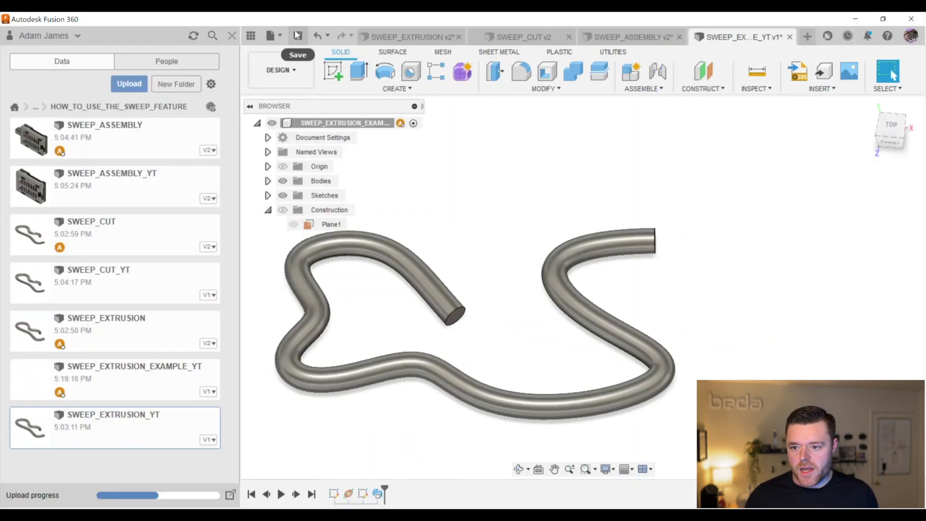
{"action": "left_click", "coordinate": [298, 35]}
{"action": "left_click", "coordinate": [481, 291]}
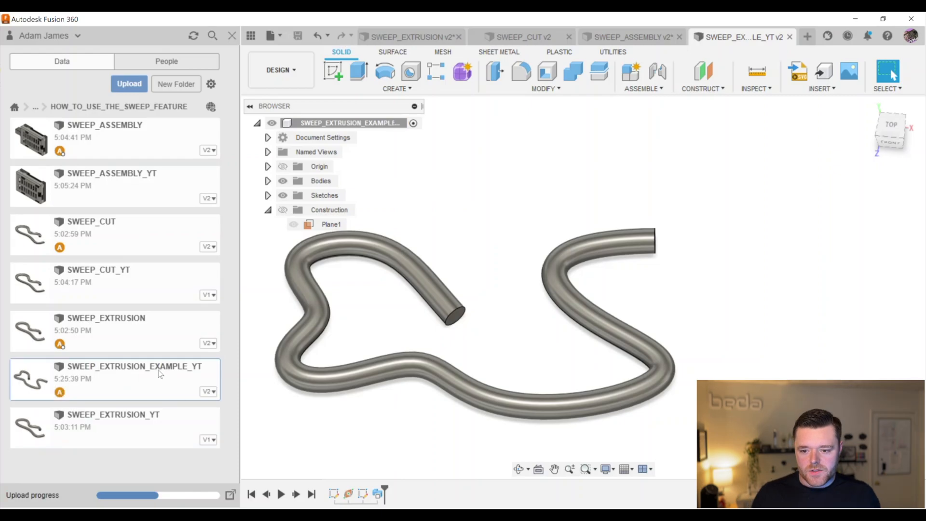
Make a copy of the SWEEP_EXTRUSION_EXAMPLE_YT design in the HOW_TO_USE_THE_SWEEP_FEATURE project folder
{"action": "right_click", "coordinate": [123, 370]}
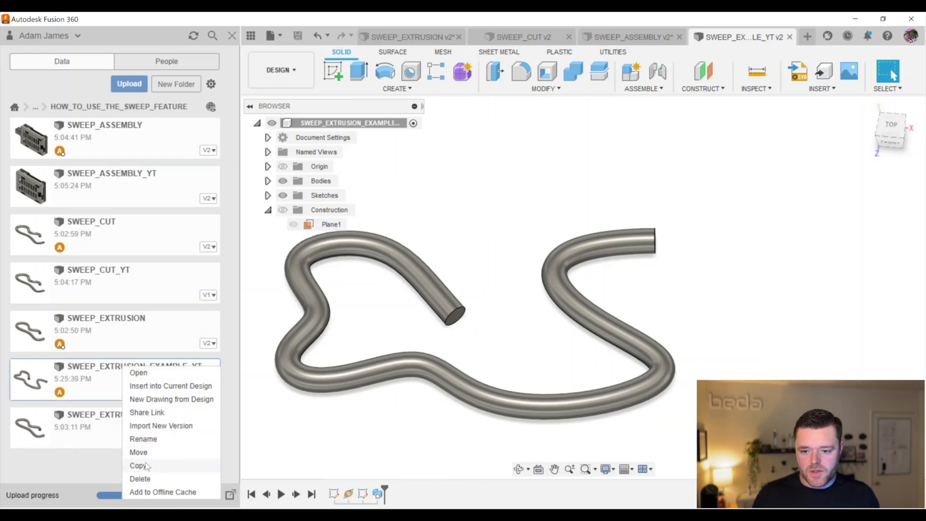
{"action": "right_click", "coordinate": [102, 370]}
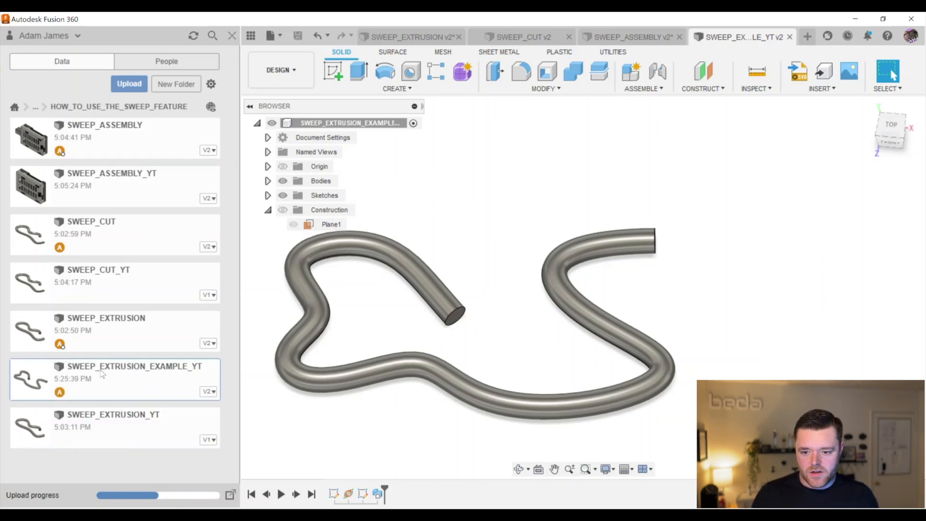
{"action": "left_click", "coordinate": [117, 470]}
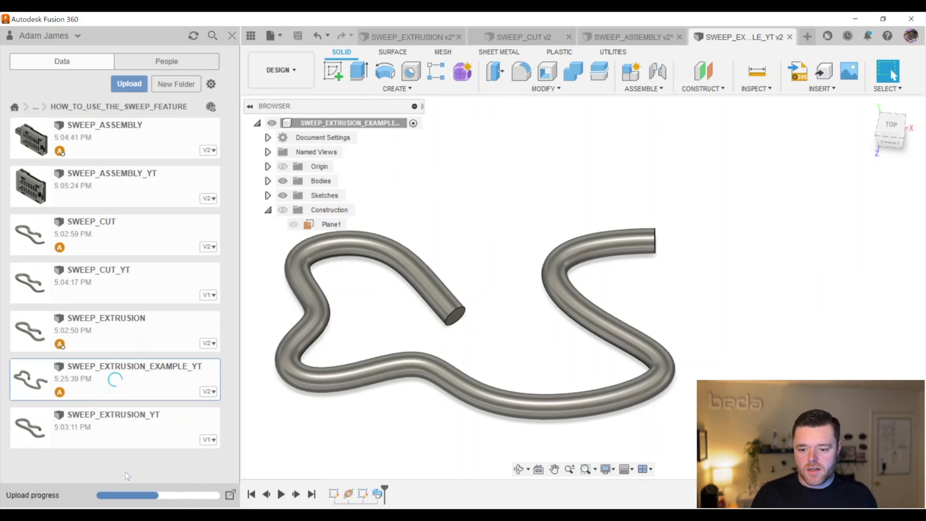
{"action": "left_click", "coordinate": [644, 386]}
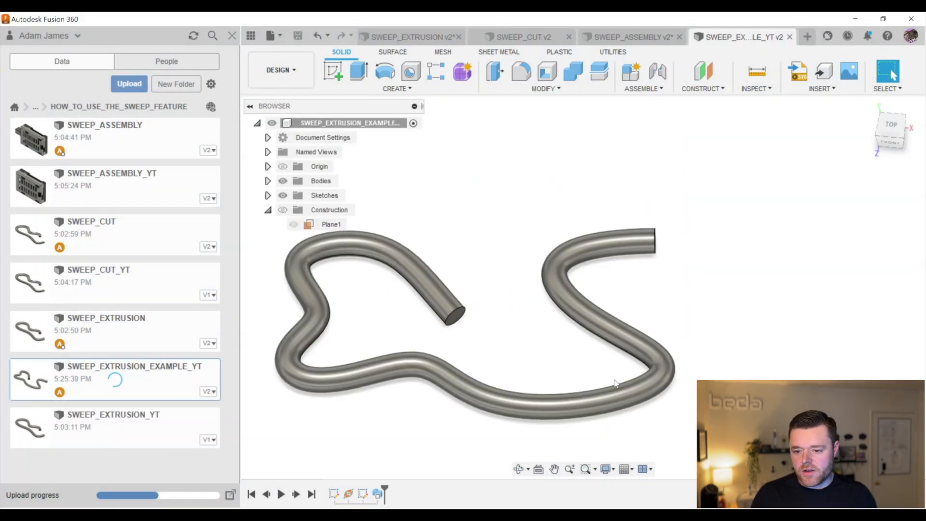
Rename the new copy of the extrusion example design as SWEEP_CUTA_EXAMPLE_YT
{"action": "scroll", "coordinate": [116, 388], "scroll_direction": "down", "scroll_amount": 1}
{"action": "right_click", "coordinate": [95, 399]}
{"action": "left_click", "coordinate": [321, 466]}
{"action": "right_click", "coordinate": [117, 396]}
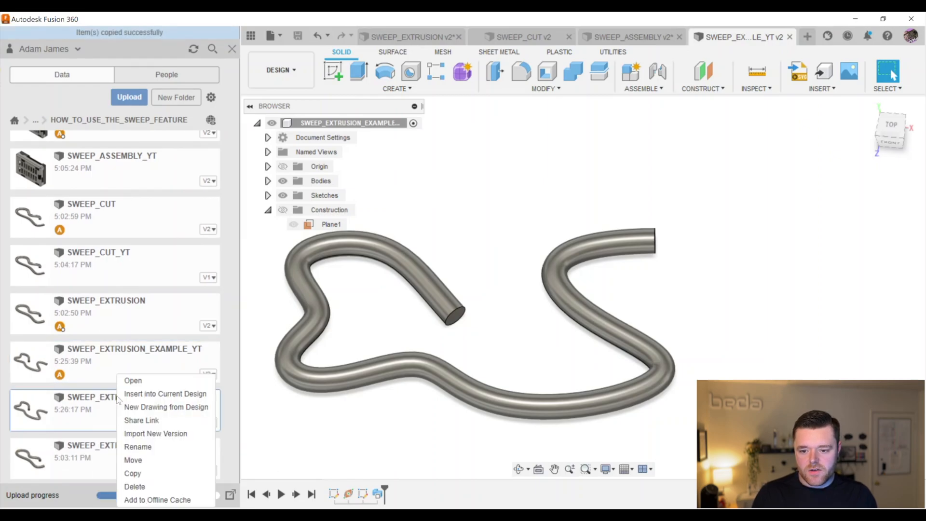
{"action": "right_click", "coordinate": [161, 406]}
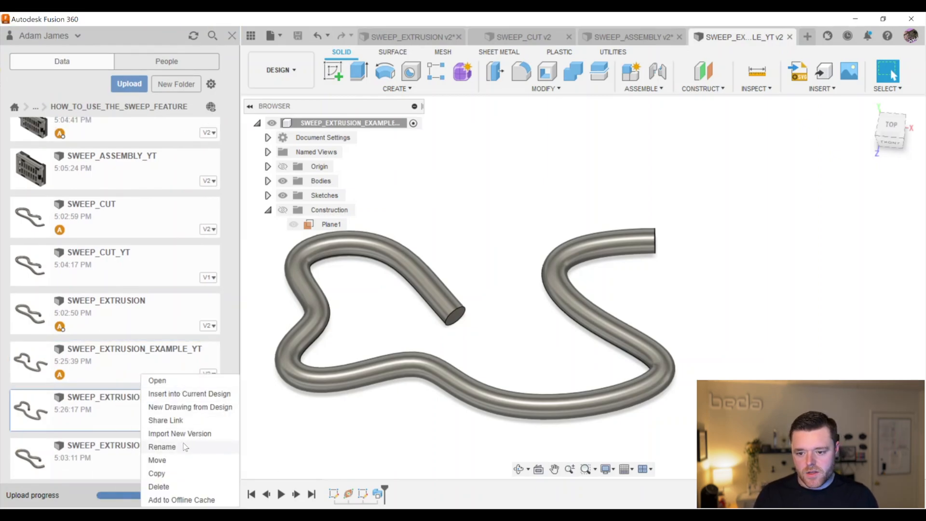
{"action": "left_click", "coordinate": [186, 446]}
{"action": "key", "text": "Right"}
{"action": "key", "text": "Left"}
{"action": "key", "text": "Left"}
{"action": "key", "text": "Left"}
{"action": "key", "text": "Left"}
{"action": "key", "text": "Left"}
{"action": "key", "text": "Left"}
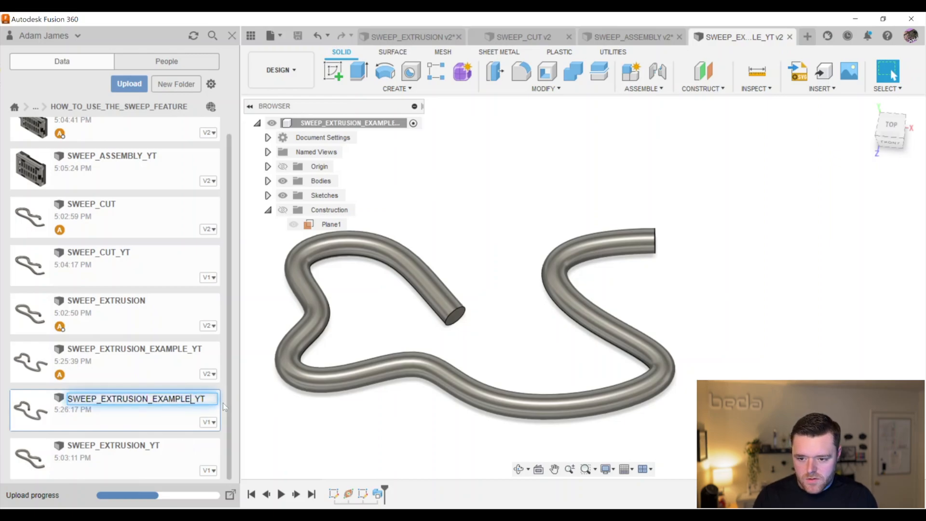
{"action": "key", "text": "Left"}
{"action": "key", "text": "Left"}
{"action": "key", "text": "BackSpace"}
{"action": "key", "text": "BackSpace"}
{"action": "key", "text": "BackSpace"}
{"action": "key", "text": "BackSpace"}
{"action": "key", "text": "BackSpace"}
{"action": "key", "text": "BackSpace"}
{"action": "key", "text": "BackSpace"}
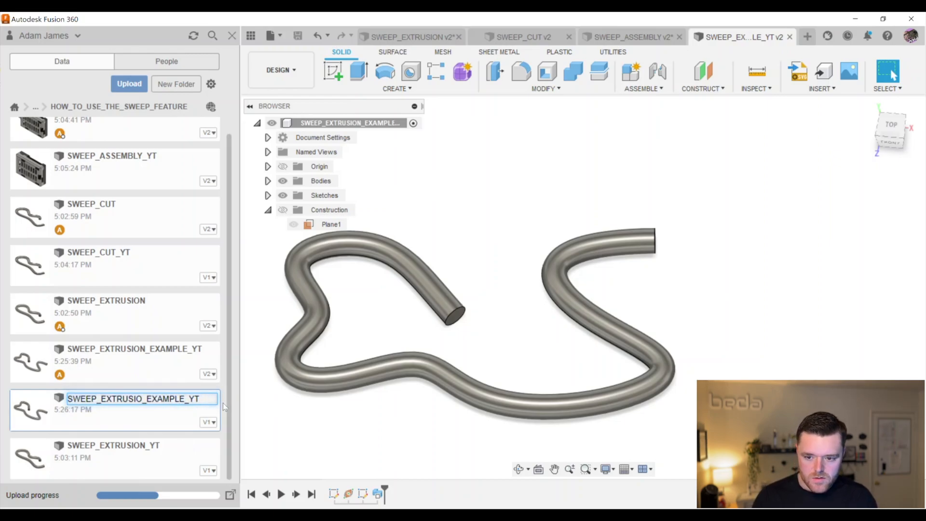
{"action": "key", "text": "BackSpace"}
{"action": "key", "text": "BackSpace"}
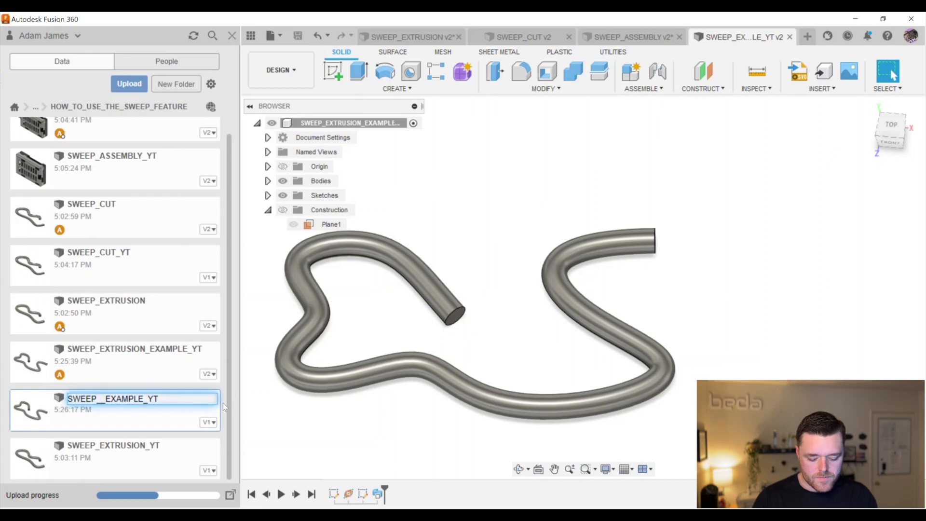
{"action": "type", "text": "CUT"}
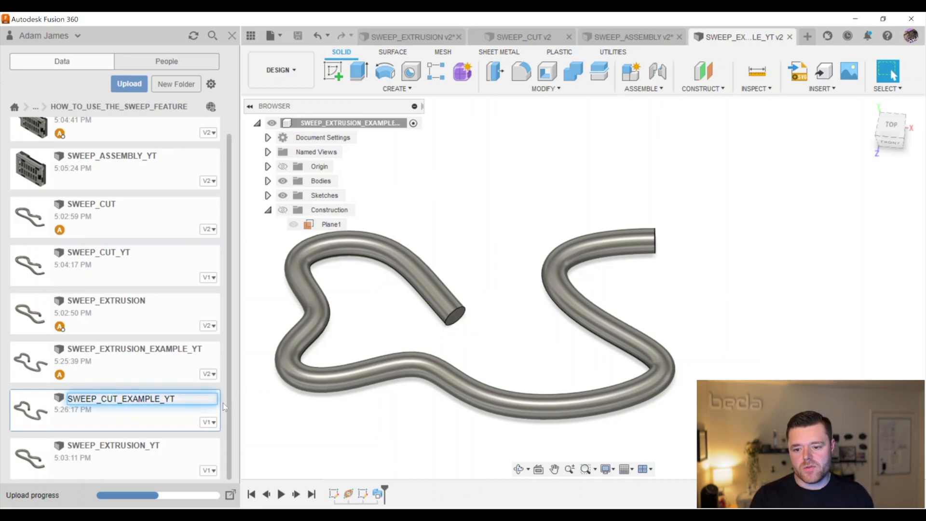
{"action": "type", "text": "A"}
{"action": "key", "text": "Return"}
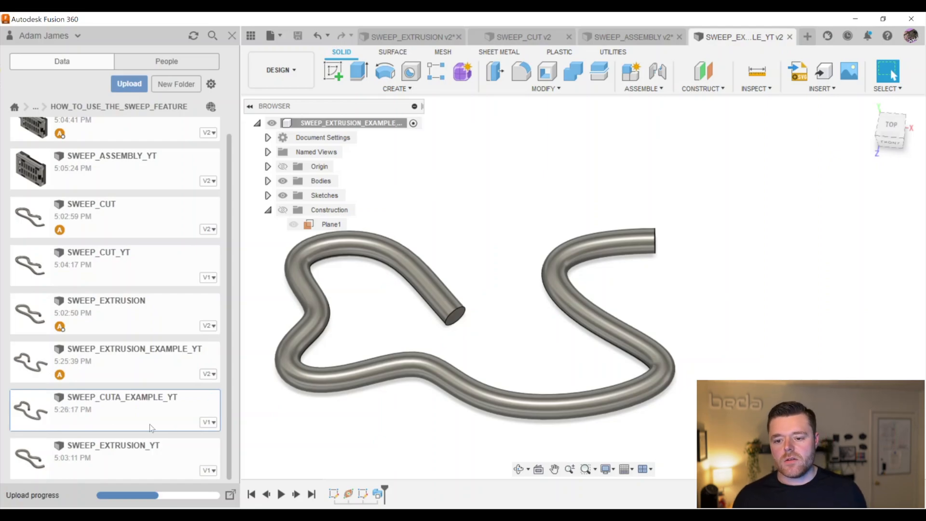
Open the SWEEP_CUTA_EXAMPLE_YT design and hide the project's data files
{"action": "double_click", "coordinate": [129, 408]}
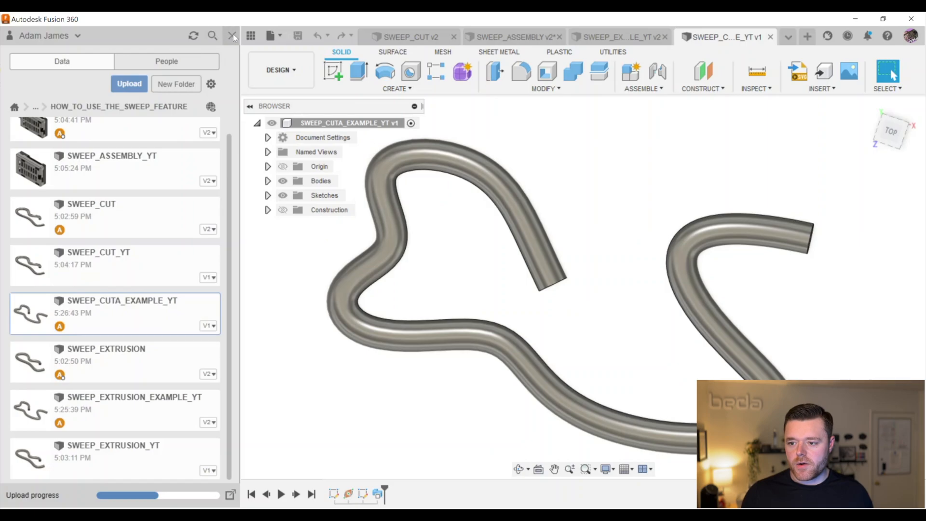
{"action": "left_click", "coordinate": [231, 35]}
{"action": "middle_click_drag", "start_coordinate": [463, 287], "coordinate": [575, 154], "text": "shift"}
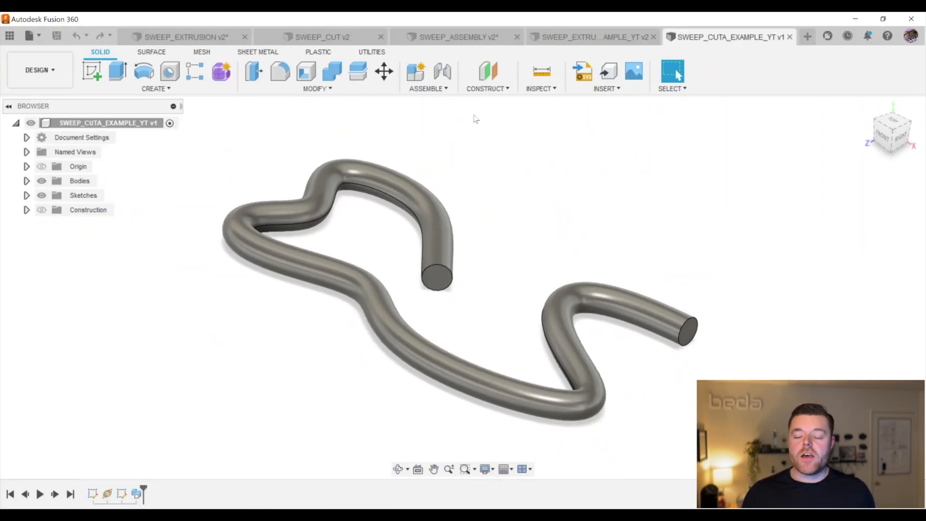
Start a new sketch on the tube's flat circular end face near the middle of the model
{"action": "scroll", "coordinate": [439, 285], "scroll_direction": "up", "scroll_amount": 3}
{"action": "mouse_move", "coordinate": [413, 288]}
{"action": "middle_mouse_down", "text": "shift"}
{"action": "mouse_move", "coordinate": [433, 261]}
{"action": "mouse_move", "coordinate": [443, 299]}
{"action": "mouse_move", "coordinate": [436, 287]}
{"action": "middle_mouse_up", "text": "shift"}
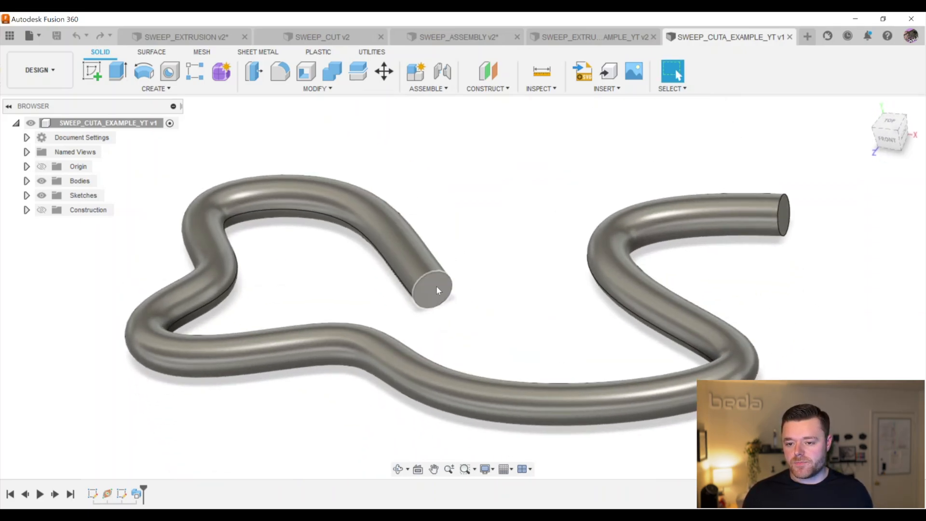
{"action": "left_click", "coordinate": [443, 283]}
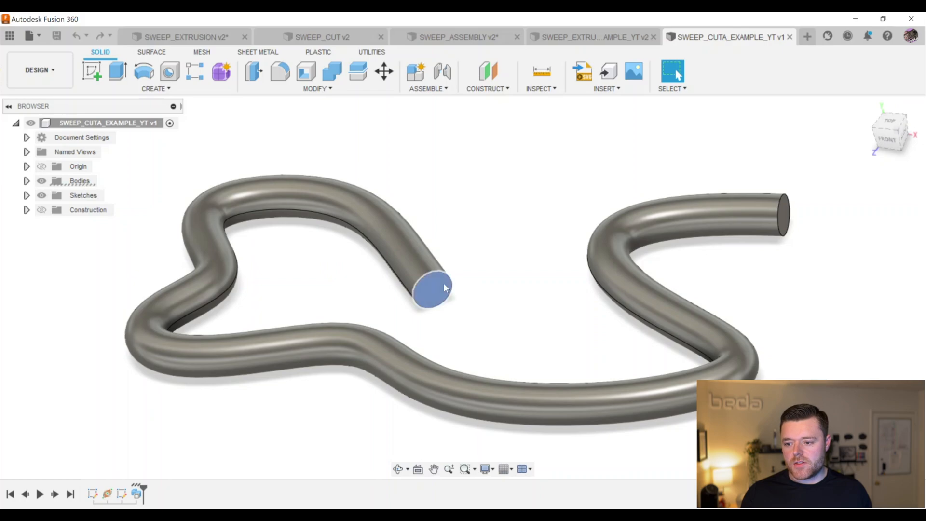
{"action": "left_click", "coordinate": [92, 72]}
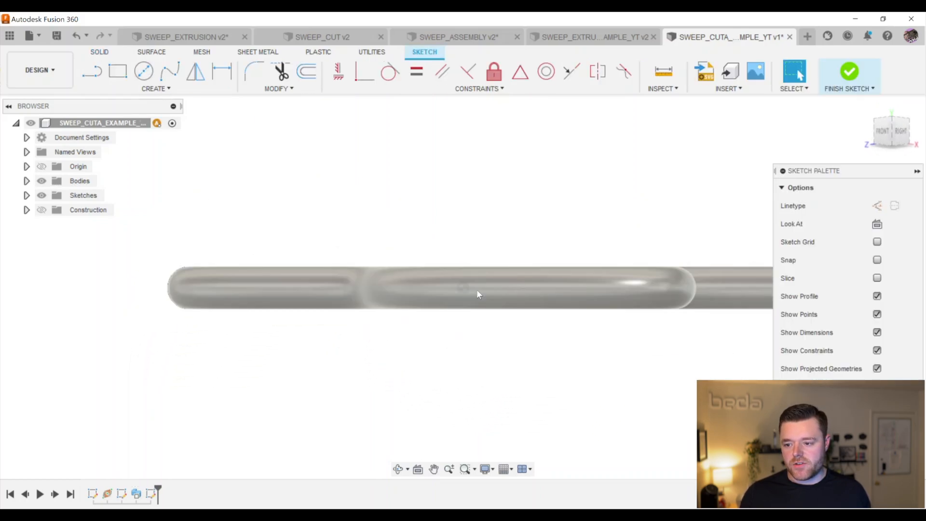
Make the Sketch1 sweep path visible and check how it runs through the tube
{"action": "middle_click_drag", "start_coordinate": [386, 289], "coordinate": [427, 320], "text": "shift"}
{"action": "scroll", "coordinate": [424, 273], "scroll_direction": "up", "scroll_amount": 2}
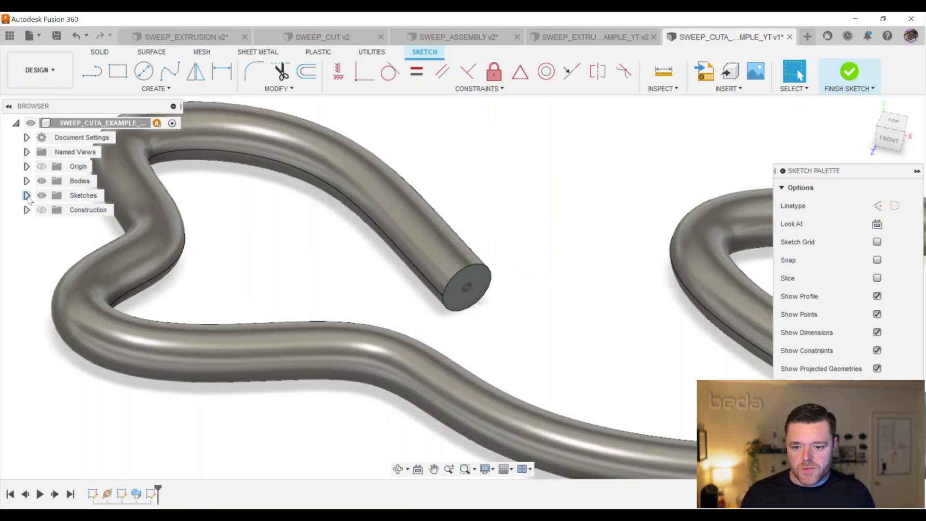
{"action": "left_click", "coordinate": [27, 195]}
{"action": "left_click", "coordinate": [56, 214]}
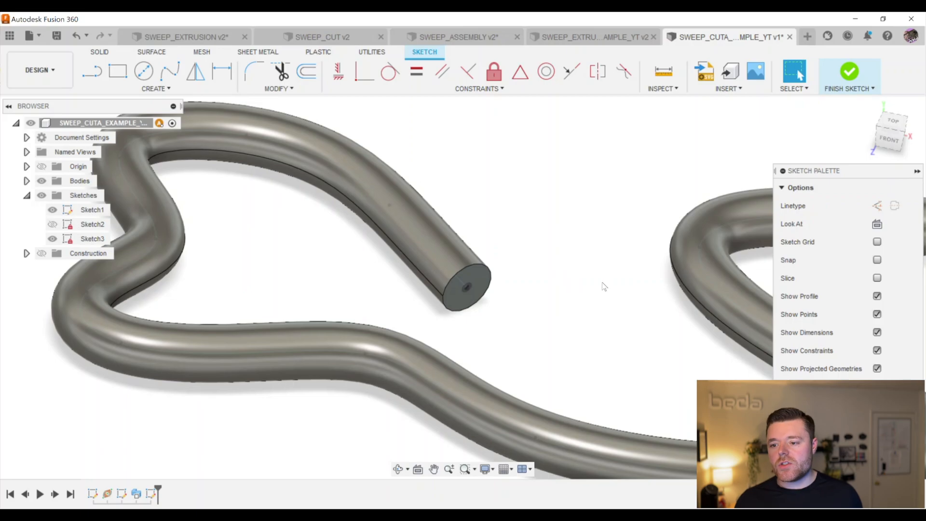
{"action": "left_click", "coordinate": [409, 225]}
{"action": "scroll", "coordinate": [241, 248], "scroll_direction": "down", "scroll_amount": 3}
{"action": "middle_click_drag", "start_coordinate": [385, 220], "coordinate": [422, 225], "text": "shift"}
{"action": "mouse_move", "coordinate": [372, 246]}
{"action": "middle_mouse_down", "text": "shift"}
{"action": "mouse_move", "coordinate": [371, 294]}
{"action": "mouse_move", "coordinate": [403, 223]}
{"action": "middle_mouse_up", "text": "shift"}
{"action": "scroll", "coordinate": [372, 294], "scroll_direction": "up", "scroll_amount": 5}
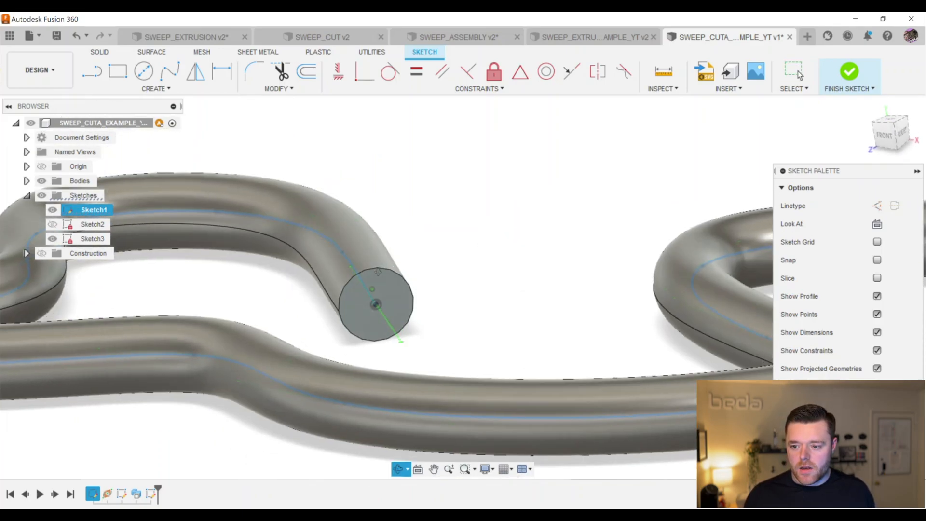
{"action": "scroll", "coordinate": [403, 223], "scroll_direction": "down", "scroll_amount": 1}
{"action": "key", "text": "Escape"}
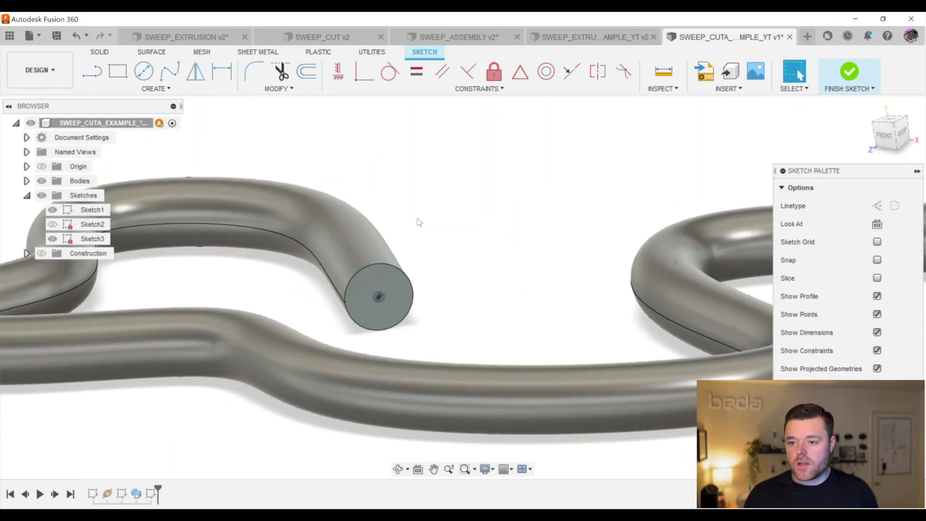
Project the circular edge of the tube's end face into the sketch with the projection link kept on
{"action": "key", "text": "p"}
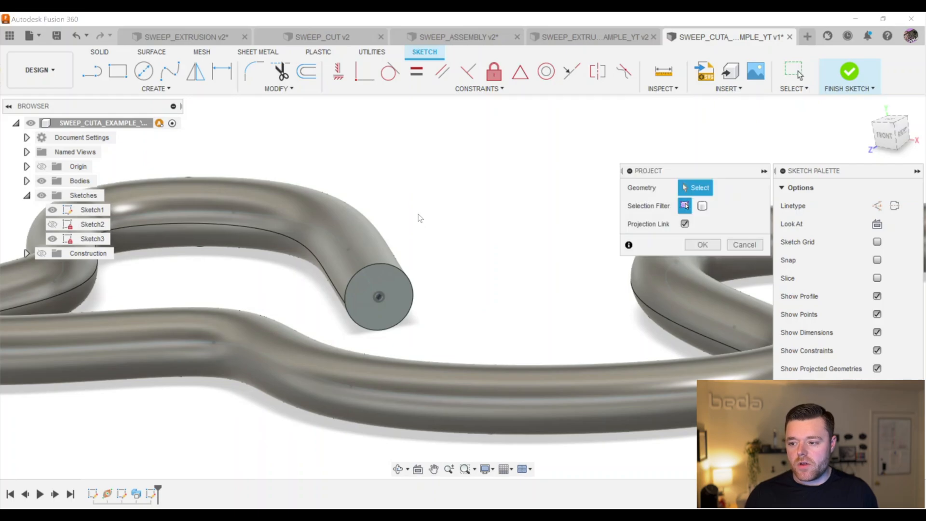
{"action": "left_click", "coordinate": [393, 269]}
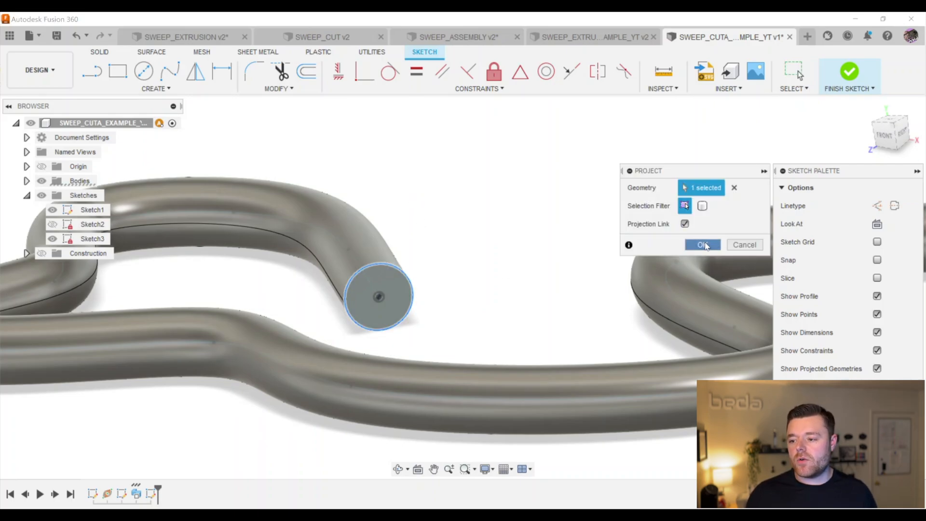
{"action": "left_click", "coordinate": [702, 245]}
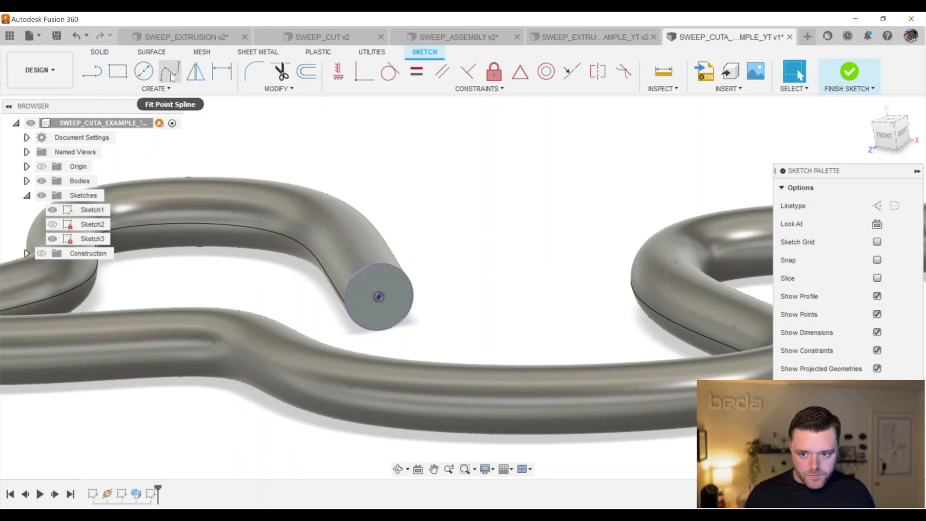
Draw a wavy nine-point fit point spline across the end face, starting and ending on the projected circle
{"action": "left_click", "coordinate": [169, 78]}
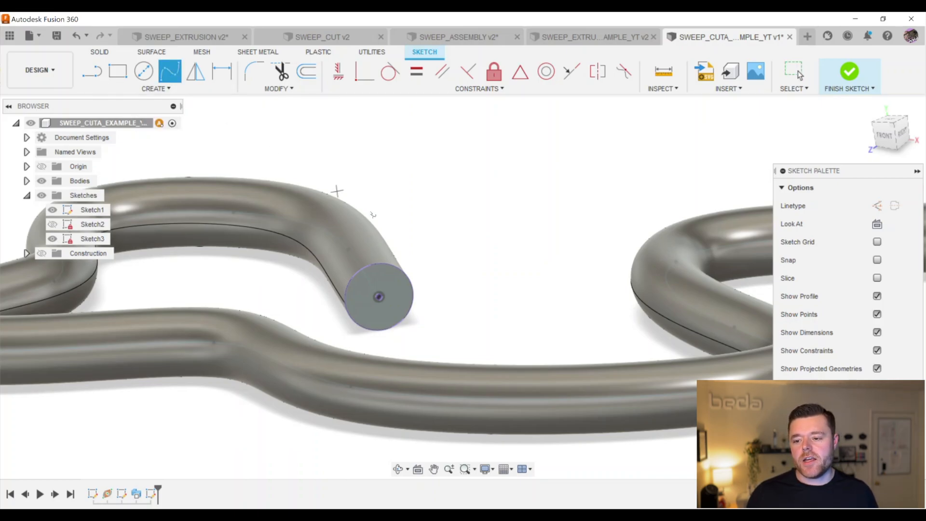
{"action": "scroll", "coordinate": [343, 282], "scroll_direction": "up", "scroll_amount": 2}
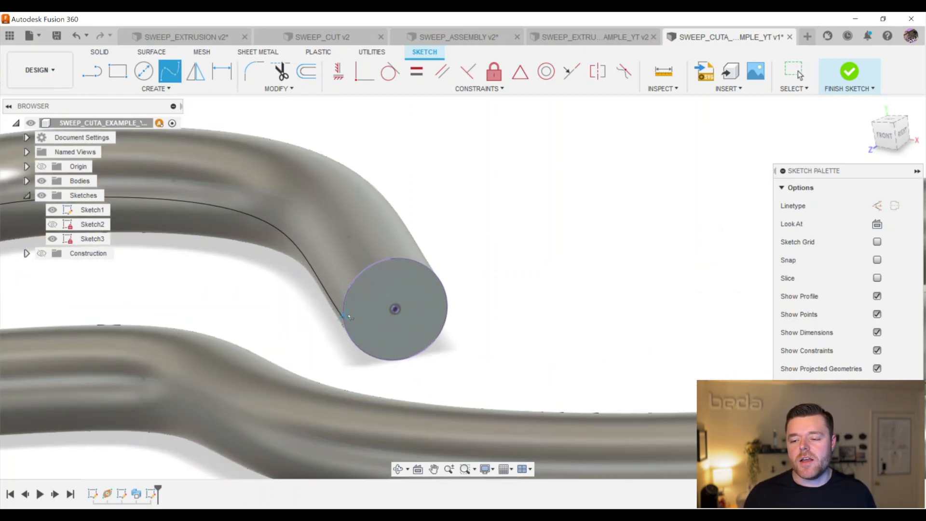
{"action": "scroll", "coordinate": [345, 324], "scroll_direction": "up", "scroll_amount": 1}
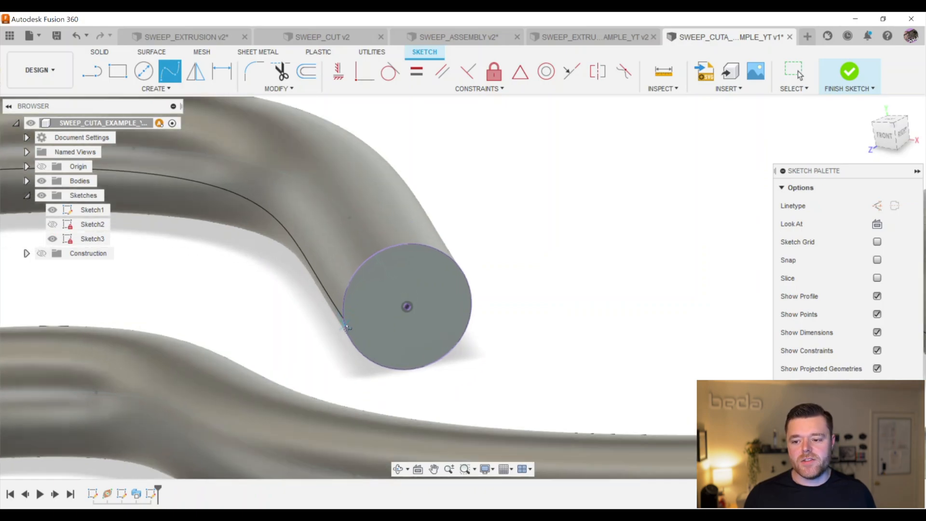
{"action": "left_click", "coordinate": [372, 323]}
{"action": "left_click", "coordinate": [384, 305]}
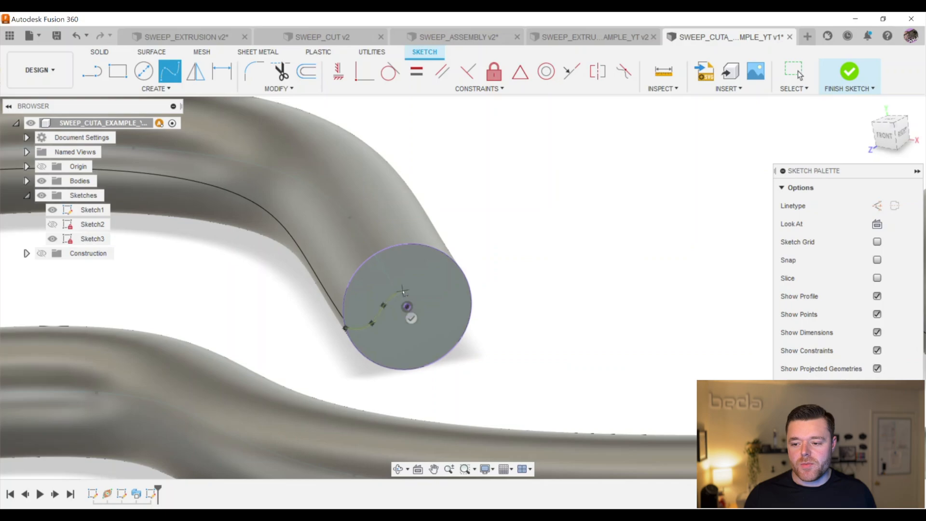
{"action": "left_click", "coordinate": [430, 303]}
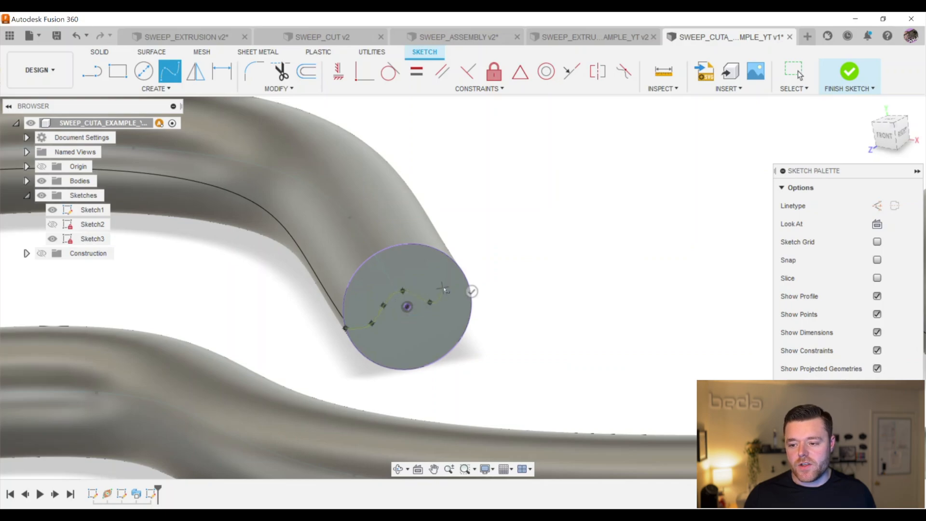
{"action": "left_click", "coordinate": [449, 321]}
{"action": "left_click", "coordinate": [463, 307]}
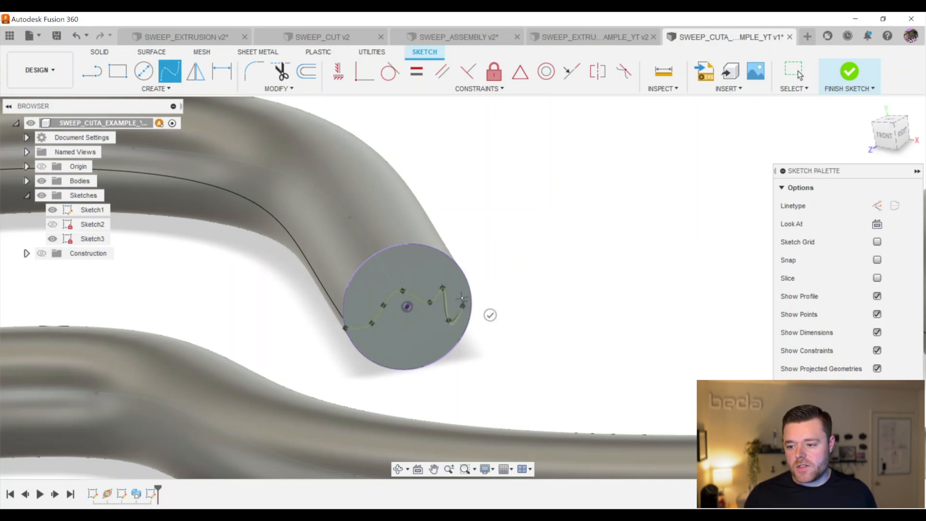
{"action": "scroll", "coordinate": [460, 291], "scroll_direction": "up", "scroll_amount": 3}
{"action": "left_click", "coordinate": [469, 270]}
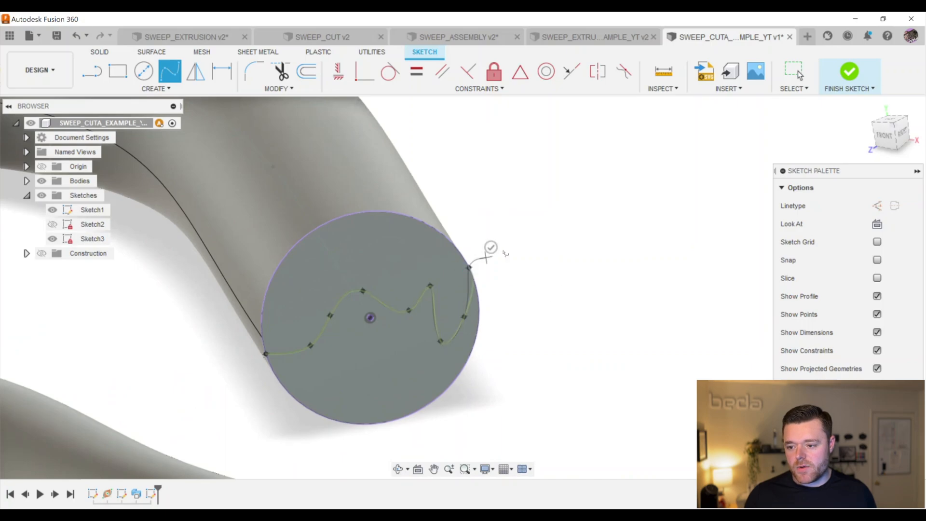
{"action": "left_click", "coordinate": [490, 247]}
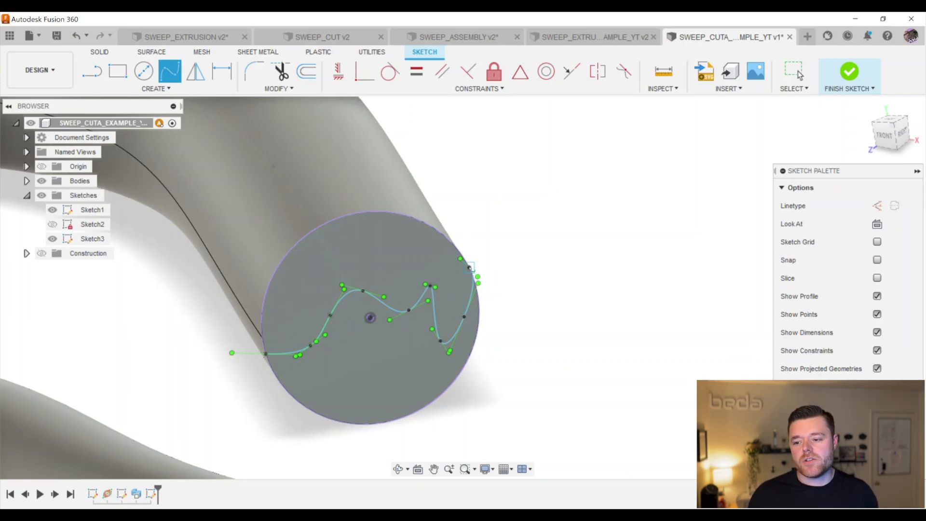
{"action": "key", "text": "Escape"}
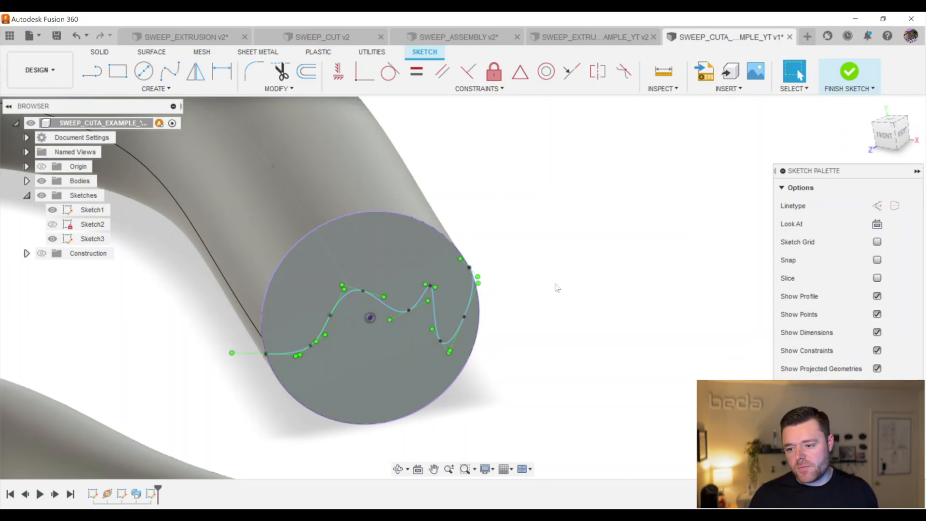
Select the profile region above the spline to check it is closed, and finish the sketch
{"action": "left_click", "coordinate": [383, 268]}
{"action": "scroll", "coordinate": [438, 347], "scroll_direction": "down", "scroll_amount": 5}
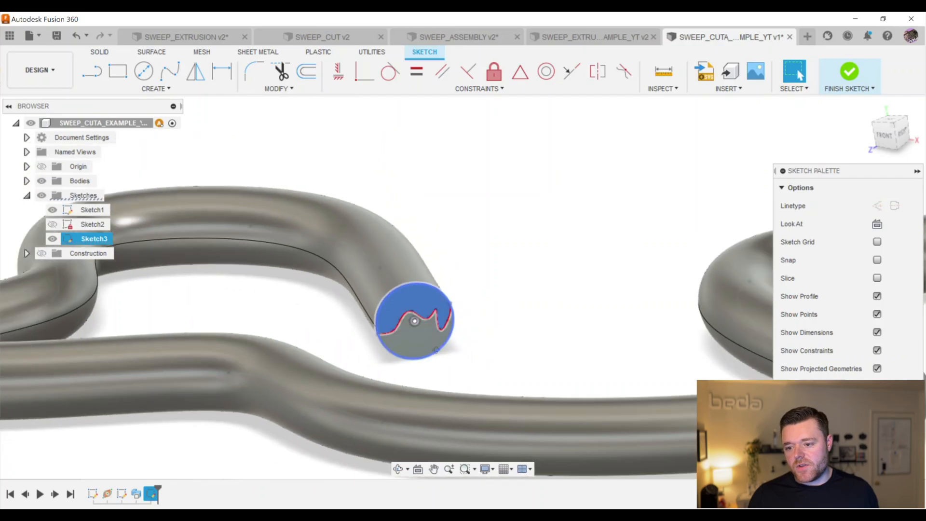
{"action": "middle_click_drag", "start_coordinate": [436, 350], "coordinate": [450, 358], "text": "shift"}
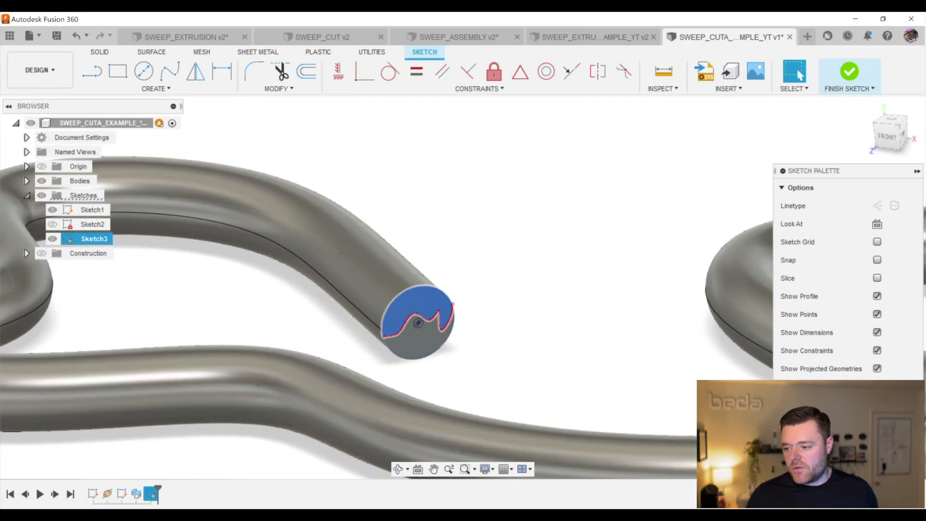
{"action": "left_click", "coordinate": [886, 422]}
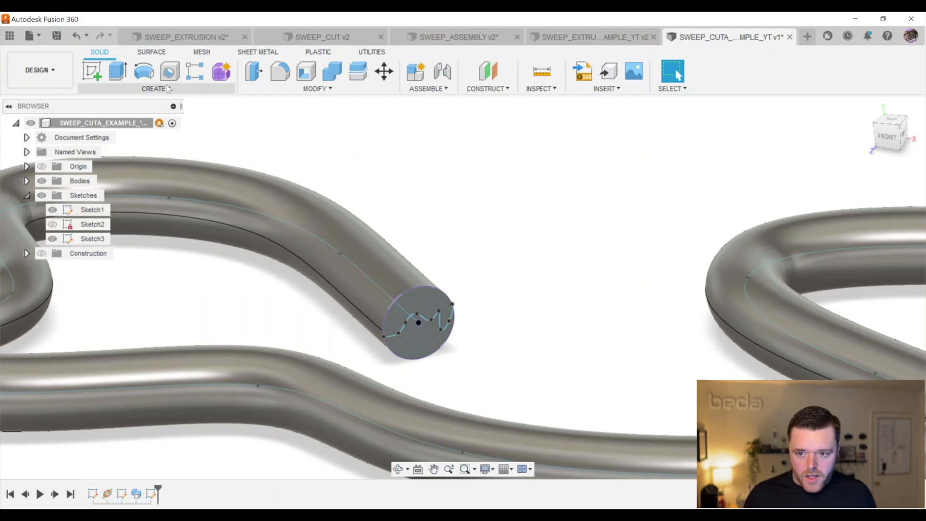
Start a single-path Sweep with the end-face region above the spline as profile and the Sketch1 curve as path
{"action": "left_click", "coordinate": [170, 90]}
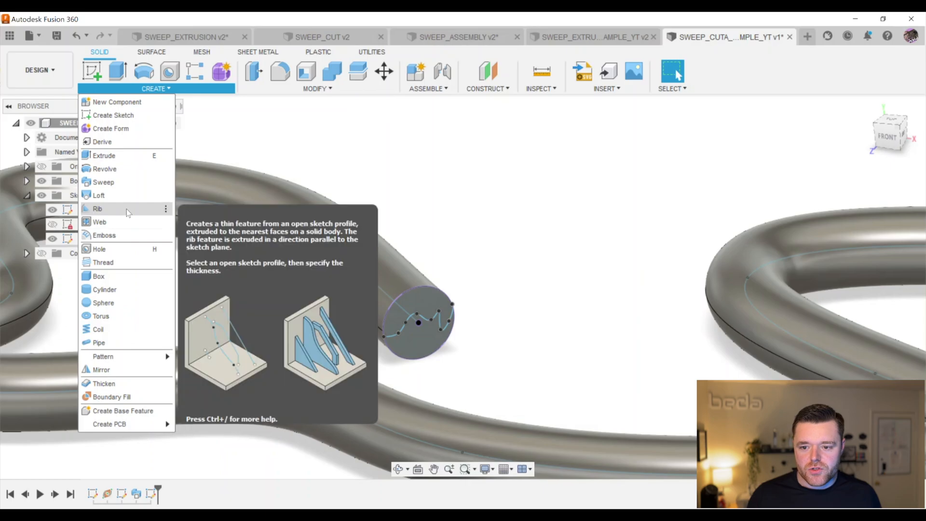
{"action": "key", "text": "Escape"}
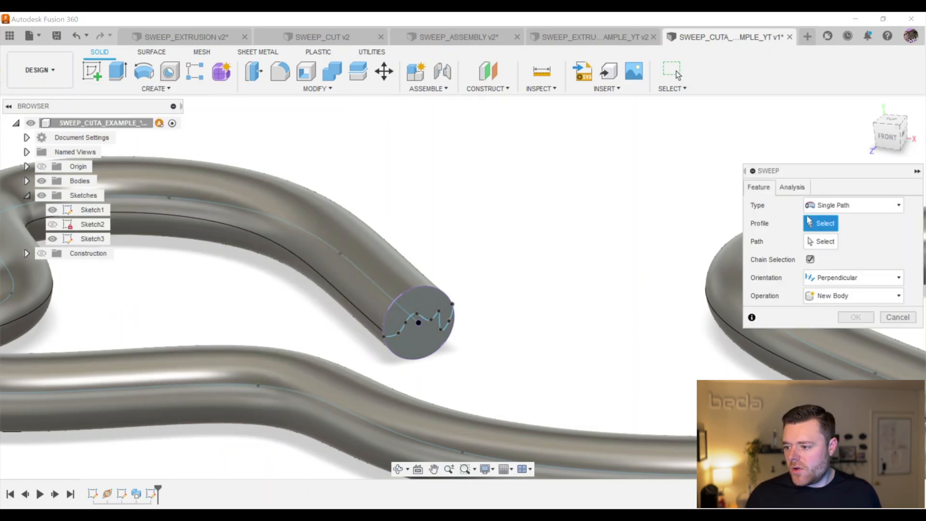
{"action": "left_click", "coordinate": [427, 300]}
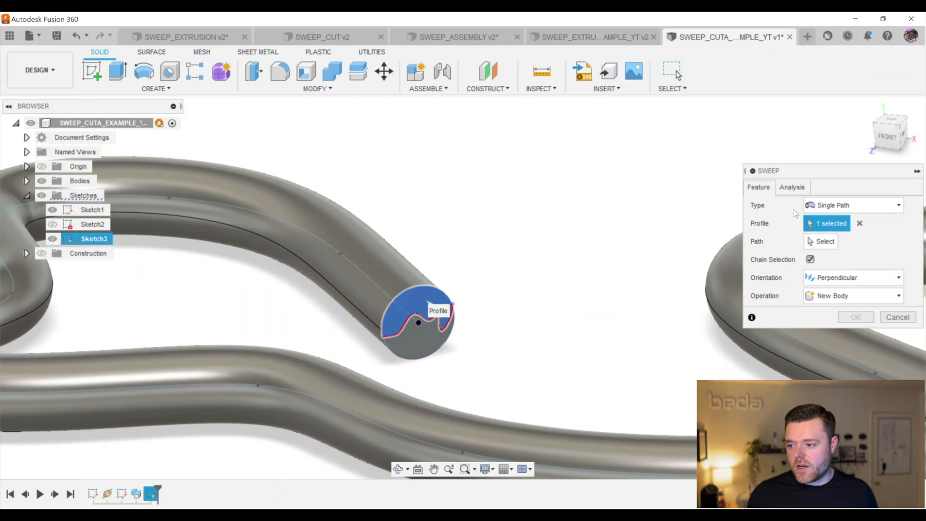
{"action": "left_click", "coordinate": [825, 241]}
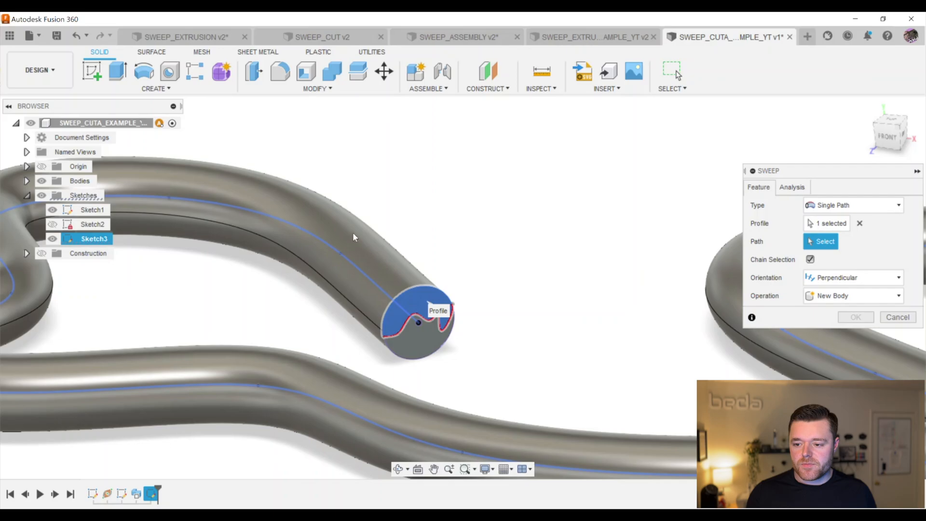
{"action": "left_click", "coordinate": [373, 282]}
{"action": "scroll", "coordinate": [311, 270], "scroll_direction": "down", "scroll_amount": 5}
{"action": "middle_click_drag", "start_coordinate": [487, 302], "coordinate": [455, 316], "text": "shift"}
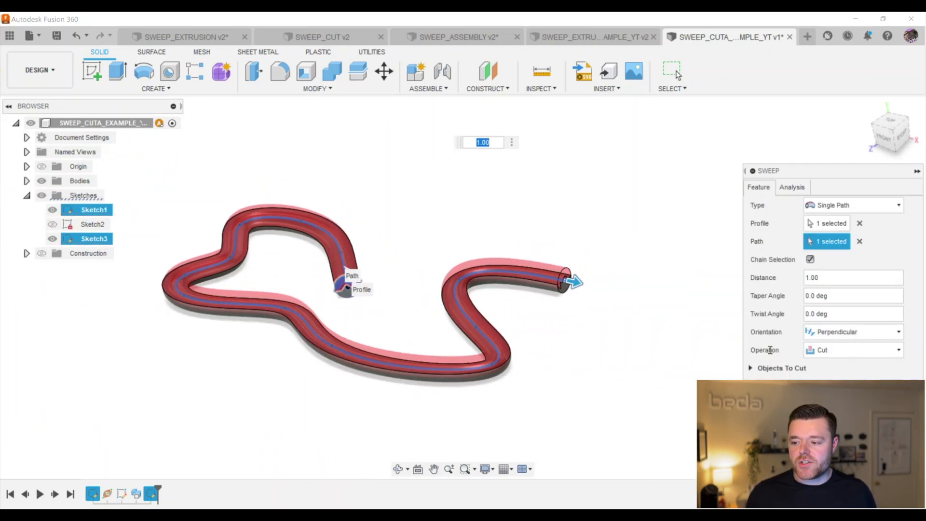
Keep the sweep operation set to Cut and complete the cut along the whole tube
{"action": "scroll", "coordinate": [581, 311], "scroll_direction": "up", "scroll_amount": 2}
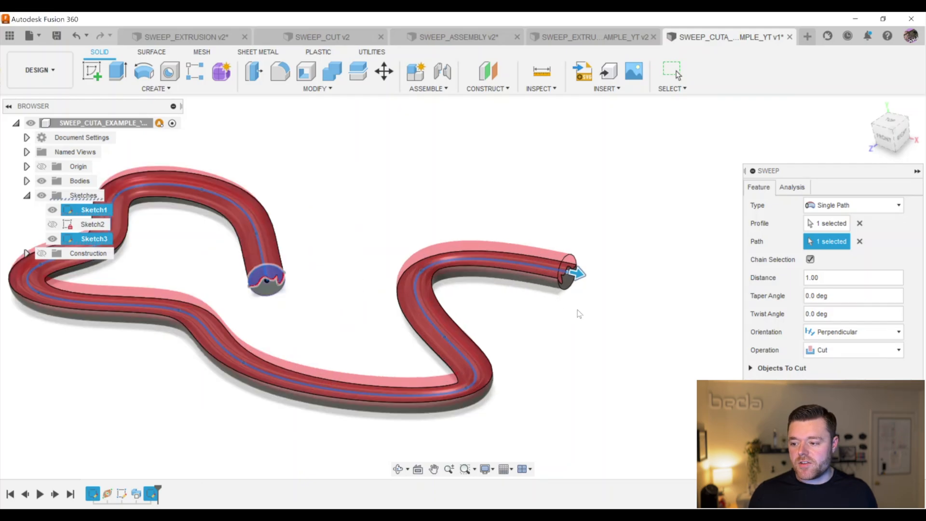
{"action": "left_click", "coordinate": [895, 350]}
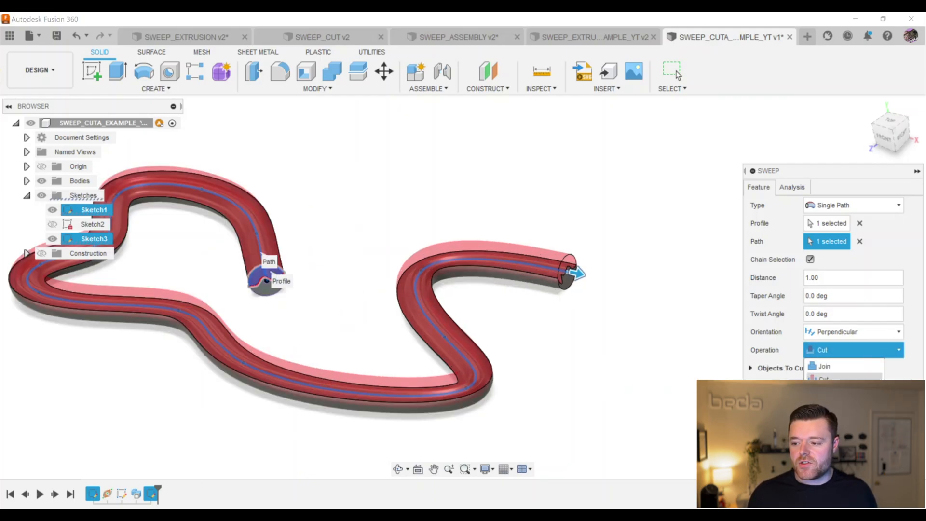
{"action": "left_click", "coordinate": [907, 374]}
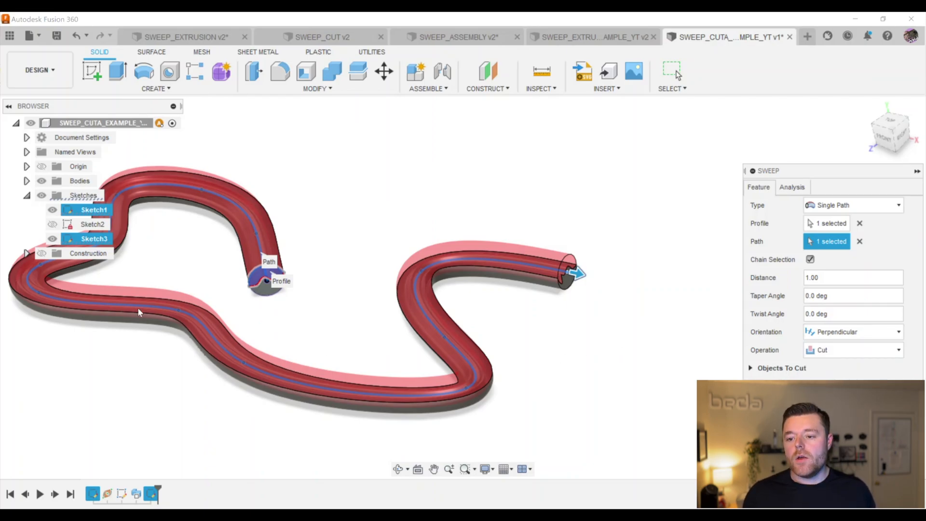
{"action": "scroll", "coordinate": [175, 217], "scroll_direction": "up", "scroll_amount": 2}
{"action": "scroll", "coordinate": [200, 250], "scroll_direction": "down", "scroll_amount": 2}
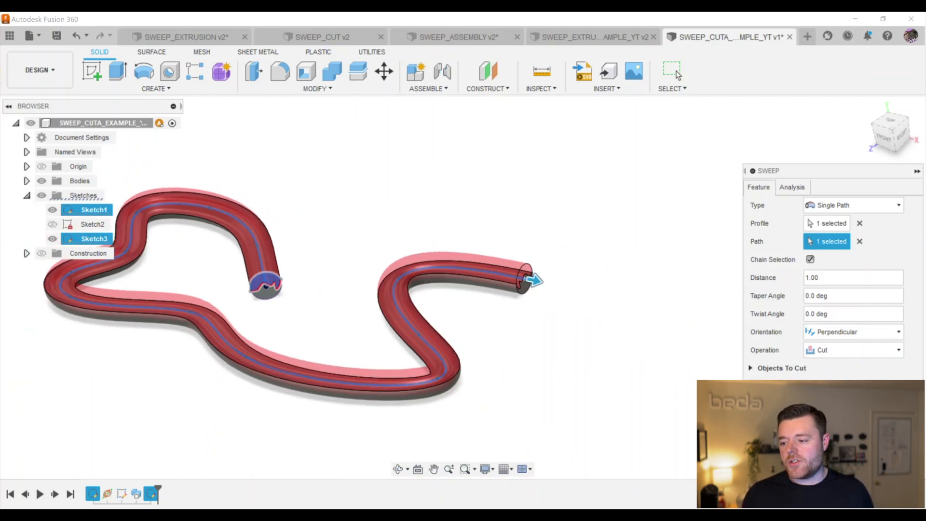
{"action": "left_click", "coordinate": [818, 379]}
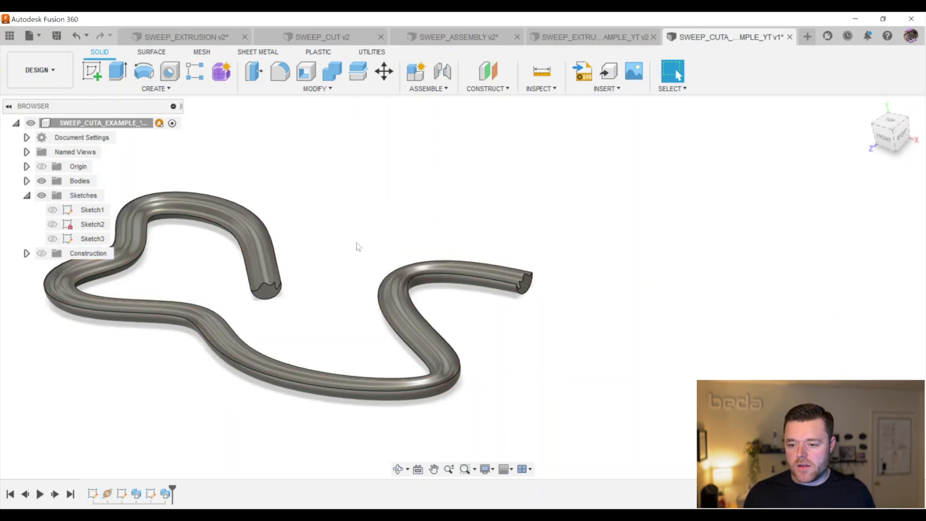
Examine the swept cut along the tube's bends and at both end faces from several angles
{"action": "scroll", "coordinate": [270, 255], "scroll_direction": "up", "scroll_amount": 5}
{"action": "mouse_move", "coordinate": [337, 389]}
{"action": "middle_mouse_down", "text": "shift"}
{"action": "mouse_move", "coordinate": [347, 358]}
{"action": "mouse_move", "coordinate": [317, 357]}
{"action": "mouse_move", "coordinate": [333, 378]}
{"action": "middle_mouse_up", "text": "shift"}
{"action": "scroll", "coordinate": [386, 361], "scroll_direction": "down", "scroll_amount": 2}
{"action": "scroll", "coordinate": [409, 311], "scroll_direction": "down", "scroll_amount": 2}
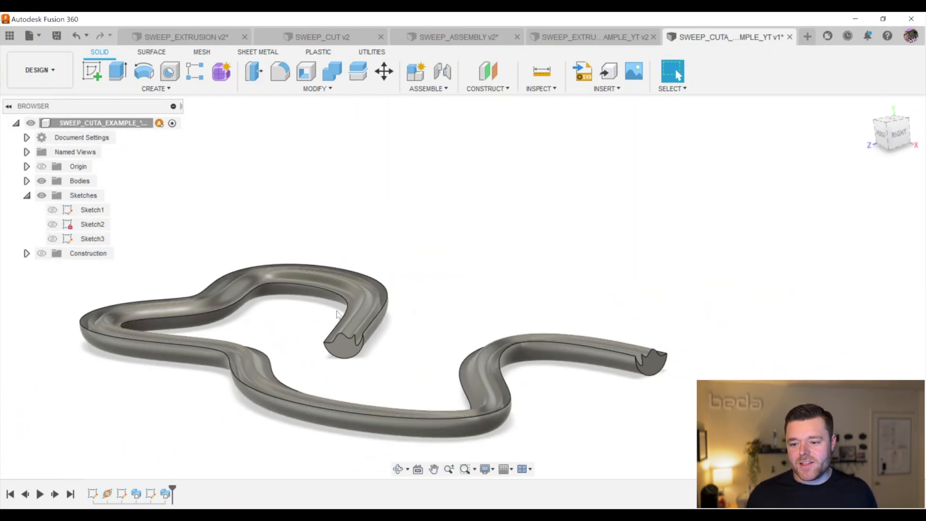
{"action": "scroll", "coordinate": [386, 319], "scroll_direction": "up", "scroll_amount": 3}
{"action": "scroll", "coordinate": [417, 335], "scroll_direction": "down", "scroll_amount": 1}
{"action": "middle_click_drag", "start_coordinate": [373, 365], "coordinate": [424, 352], "text": "shift"}
{"action": "scroll", "coordinate": [471, 363], "scroll_direction": "down", "scroll_amount": 2}
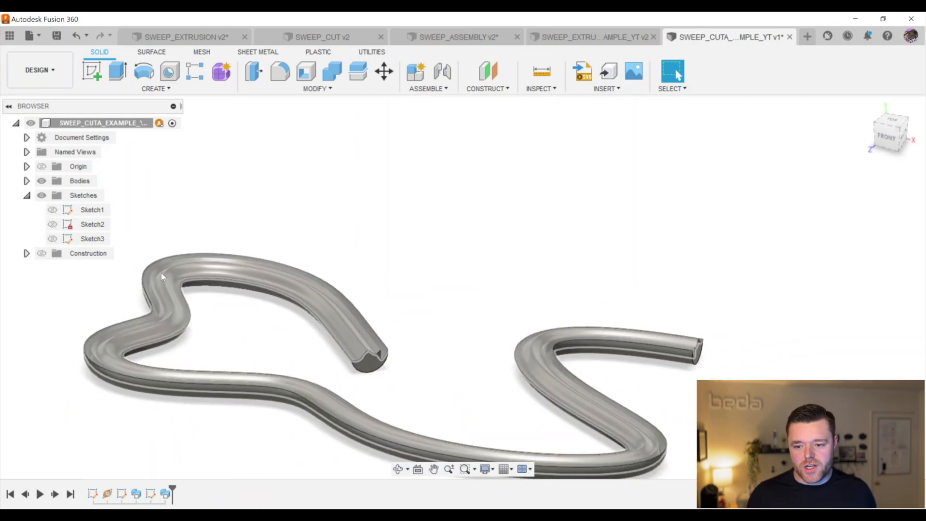
{"action": "scroll", "coordinate": [444, 299], "scroll_direction": "down", "scroll_amount": 2}
{"action": "middle_click_drag", "start_coordinate": [452, 349], "coordinate": [400, 355], "text": "shift"}
{"action": "scroll", "coordinate": [603, 345], "scroll_direction": "up", "scroll_amount": 3}
{"action": "middle_click_drag", "start_coordinate": [593, 345], "coordinate": [578, 362], "text": "shift"}
{"action": "scroll", "coordinate": [567, 367], "scroll_direction": "down", "scroll_amount": 3}
{"action": "scroll", "coordinate": [244, 383], "scroll_direction": "up", "scroll_amount": 1}
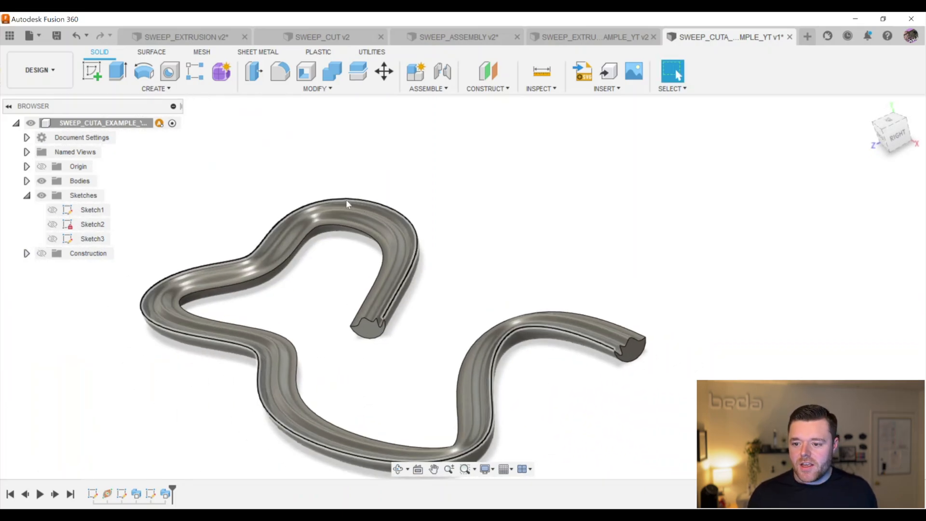
{"action": "scroll", "coordinate": [382, 303], "scroll_direction": "up", "scroll_amount": 5}
{"action": "middle_click_drag", "start_coordinate": [372, 350], "coordinate": [295, 464], "text": "shift"}
{"action": "scroll", "coordinate": [295, 464], "scroll_direction": "down", "scroll_amount": 3}
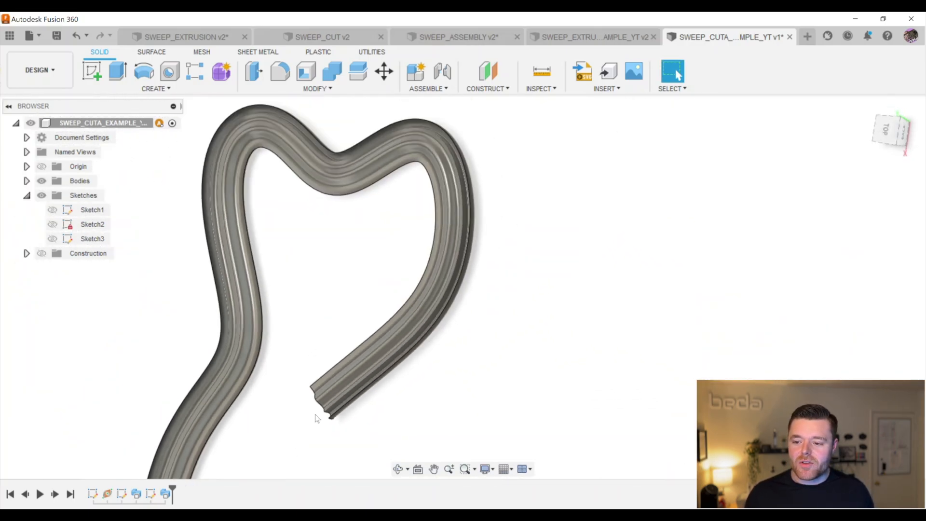
{"action": "scroll", "coordinate": [442, 302], "scroll_direction": "up", "scroll_amount": 5}
{"action": "middle_click_drag", "start_coordinate": [442, 302], "coordinate": [381, 219], "text": "shift"}
{"action": "scroll", "coordinate": [323, 235], "scroll_direction": "down", "scroll_amount": 5}
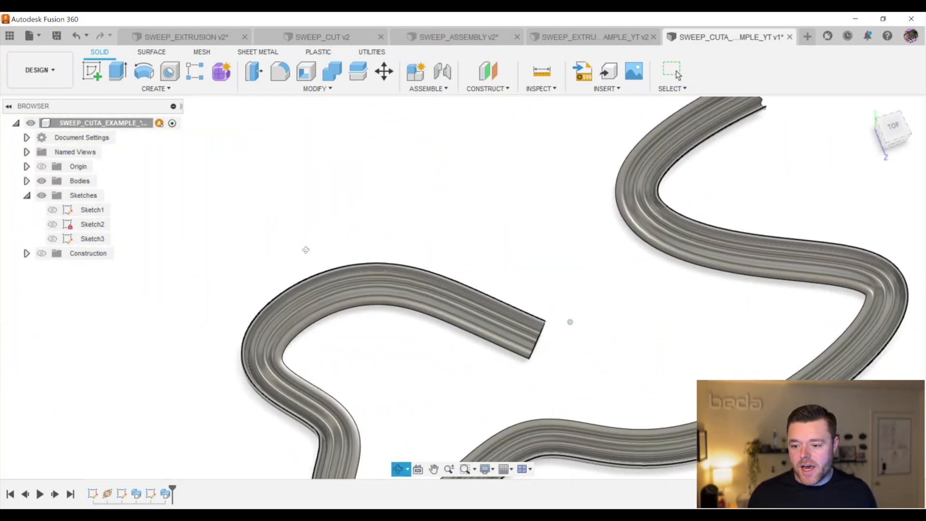
{"action": "scroll", "coordinate": [364, 345], "scroll_direction": "up", "scroll_amount": 8}
{"action": "middle_click_drag", "start_coordinate": [363, 376], "coordinate": [433, 338], "text": "shift"}
{"action": "scroll", "coordinate": [405, 393], "scroll_direction": "down", "scroll_amount": 3}
{"action": "scroll", "coordinate": [406, 357], "scroll_direction": "down", "scroll_amount": 3}
{"action": "middle_click_drag", "start_coordinate": [606, 334], "coordinate": [384, 297], "text": "shift"}
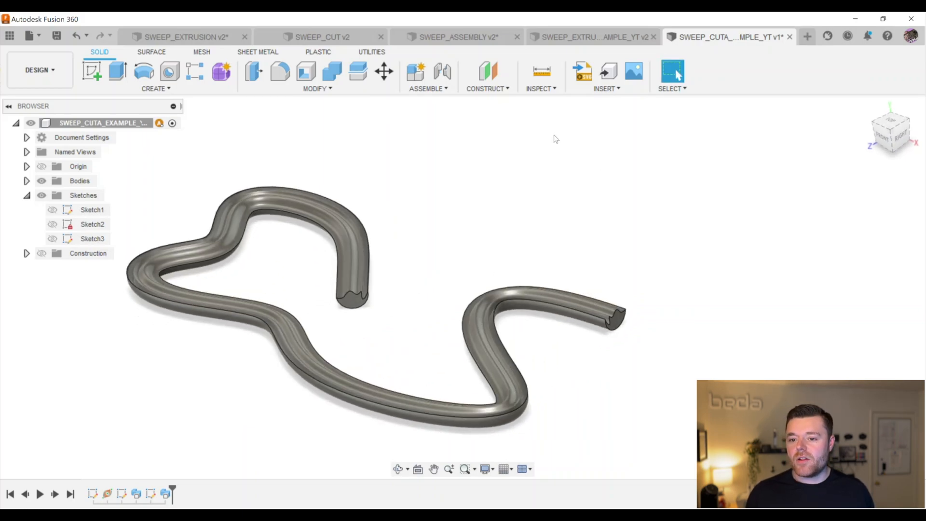
Switch to the SWEEP_ASSEMBLY design and examine the red swept part attached to the case's end opening
{"action": "left_click", "coordinate": [450, 36]}
{"action": "scroll", "coordinate": [386, 296], "scroll_direction": "down", "scroll_amount": 4}
{"action": "middle_click_drag", "start_coordinate": [352, 304], "coordinate": [331, 263], "text": "shift"}
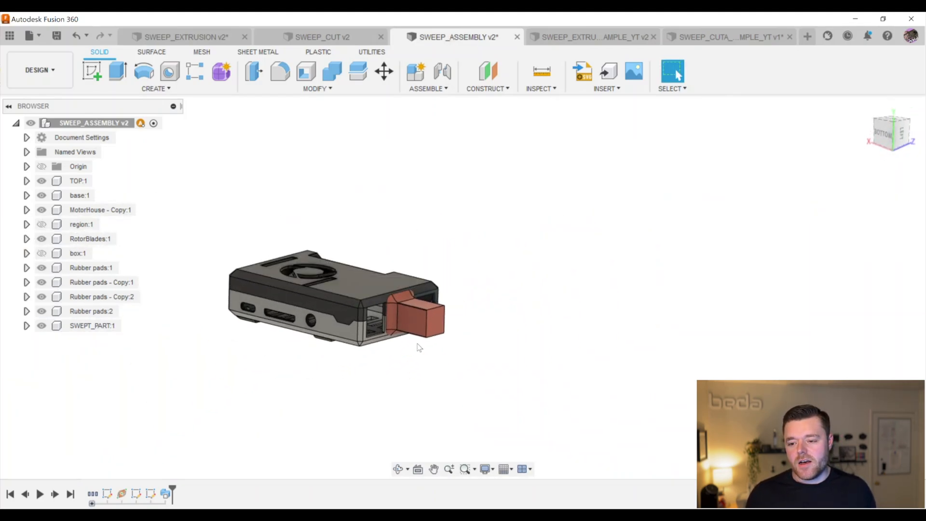
{"action": "scroll", "coordinate": [398, 329], "scroll_direction": "up", "scroll_amount": 4}
{"action": "middle_click_drag", "start_coordinate": [399, 329], "coordinate": [500, 331], "text": "shift"}
{"action": "scroll", "coordinate": [500, 331], "scroll_direction": "down", "scroll_amount": 3}
{"action": "middle_click_drag", "start_coordinate": [433, 305], "coordinate": [412, 288], "text": "shift"}
{"action": "scroll", "coordinate": [390, 329], "scroll_direction": "up", "scroll_amount": 3}
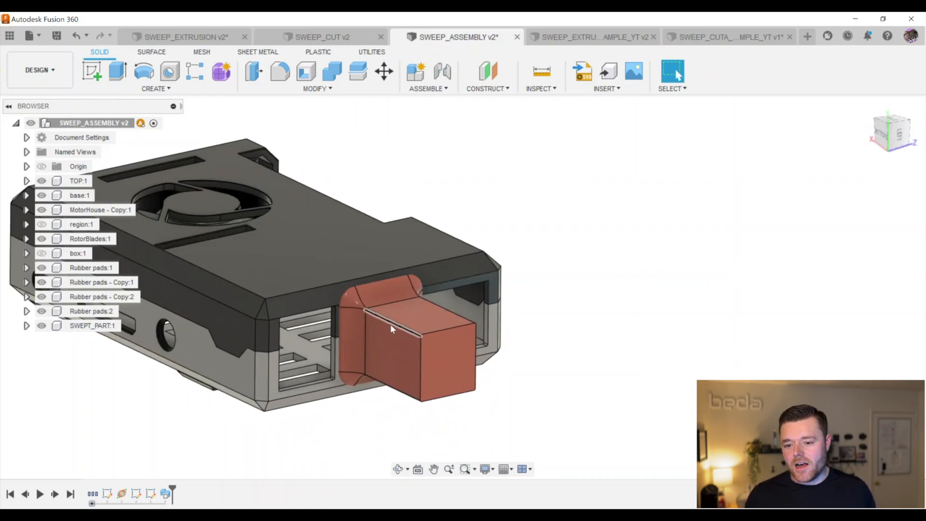
Hide the SWEPT_PART component to view the case openings behind it, and show it again
{"action": "left_click", "coordinate": [57, 325]}
{"action": "key", "text": "v"}
{"action": "middle_click_drag", "start_coordinate": [355, 336], "coordinate": [361, 324], "text": "shift"}
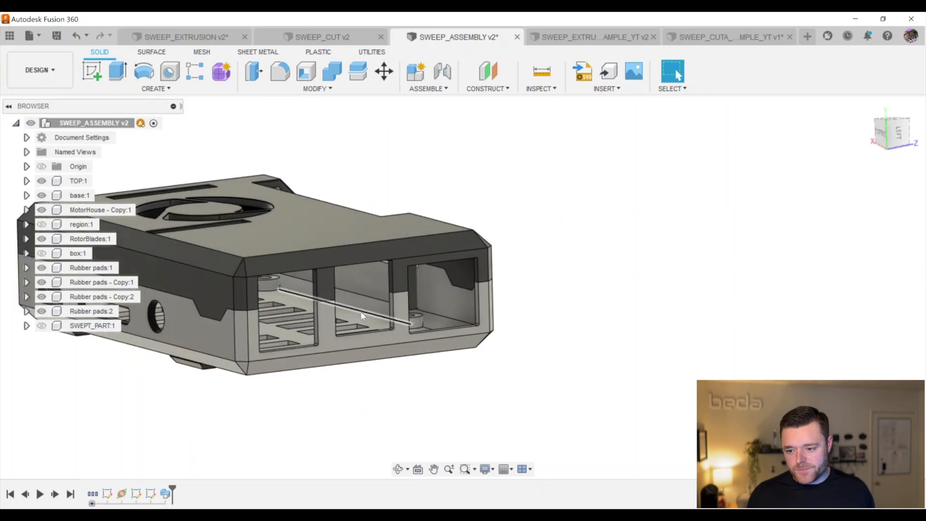
{"action": "left_click", "coordinate": [44, 325]}
{"action": "middle_click_drag", "start_coordinate": [374, 305], "coordinate": [376, 329], "text": "shift"}
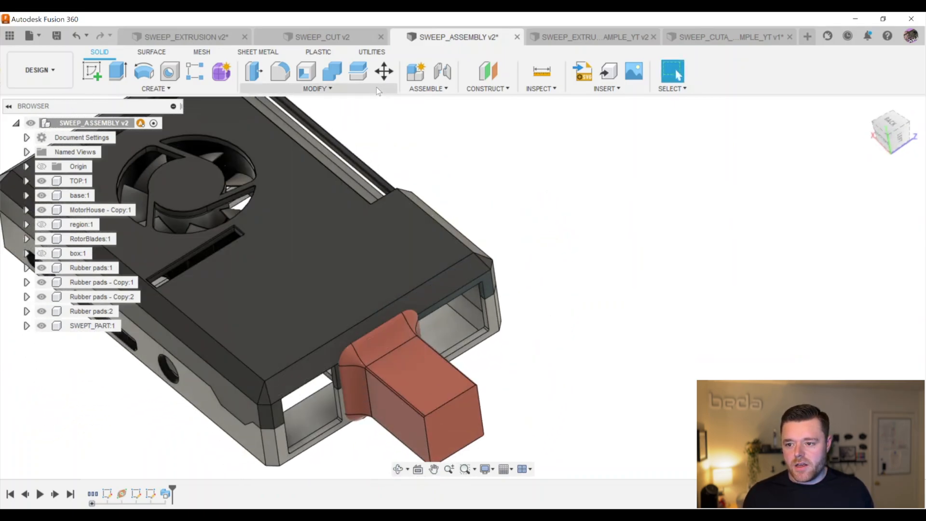
Create a section analysis from the swept part's side face with a distance of -4.00 mm
{"action": "left_click", "coordinate": [541, 89]}
{"action": "left_click", "coordinate": [554, 221]}
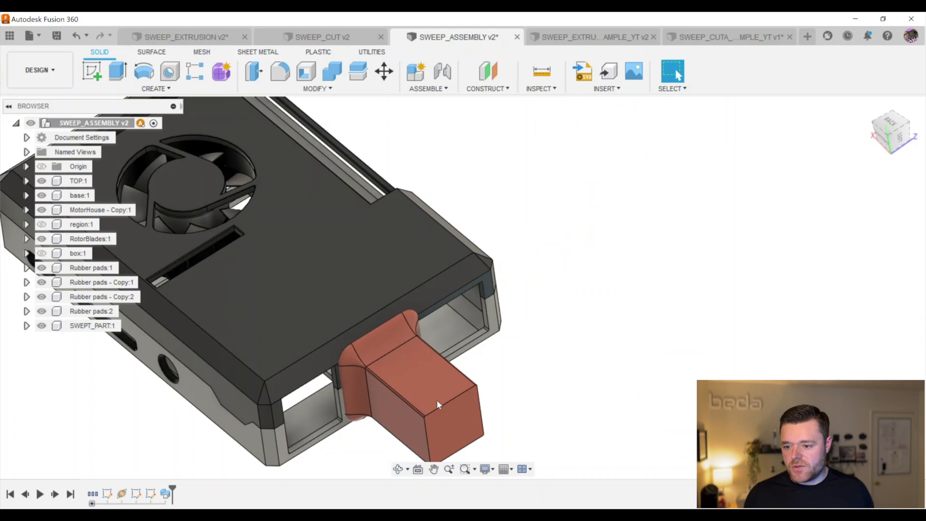
{"action": "left_click", "coordinate": [409, 414]}
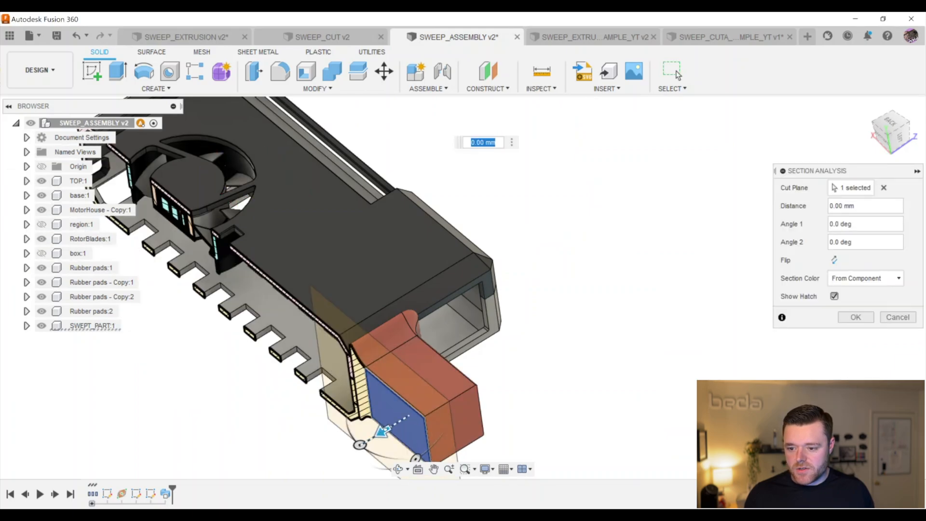
{"action": "left_click_drag", "start_coordinate": [405, 416], "coordinate": [397, 422]}
{"action": "middle_click_drag", "start_coordinate": [382, 368], "coordinate": [637, 358], "text": "shift"}
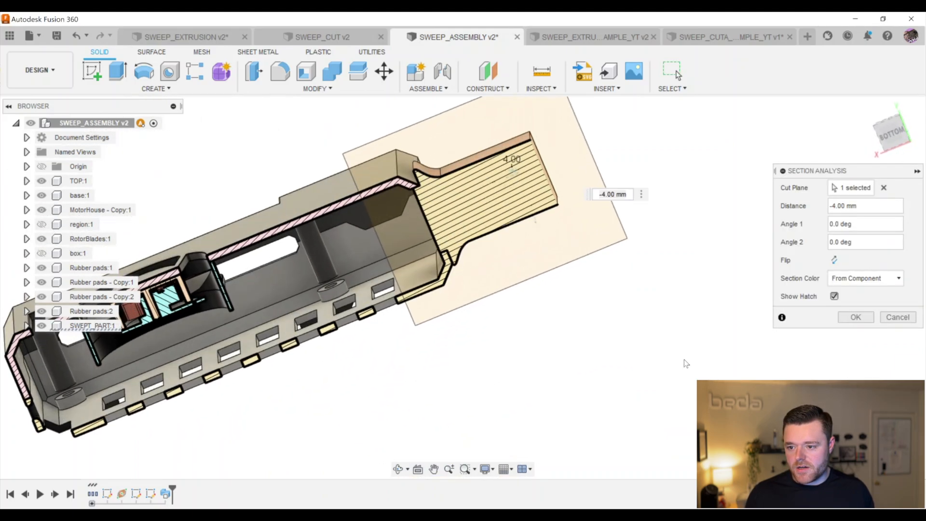
{"action": "key", "text": "Return"}
Examine how the swept part's curved flange meets the case in the section view and from the outside
{"action": "middle_click_drag", "start_coordinate": [512, 169], "coordinate": [523, 131], "text": "shift"}
{"action": "scroll", "coordinate": [429, 256], "scroll_direction": "up", "scroll_amount": 6}
{"action": "mouse_move", "coordinate": [432, 244]}
{"action": "middle_mouse_down", "text": "shift"}
{"action": "mouse_move", "coordinate": [425, 258]}
{"action": "mouse_move", "coordinate": [399, 208]}
{"action": "mouse_move", "coordinate": [384, 229]}
{"action": "mouse_move", "coordinate": [425, 248]}
{"action": "mouse_move", "coordinate": [423, 241]}
{"action": "middle_mouse_up", "text": "shift"}
{"action": "scroll", "coordinate": [398, 207], "scroll_direction": "down", "scroll_amount": 4}
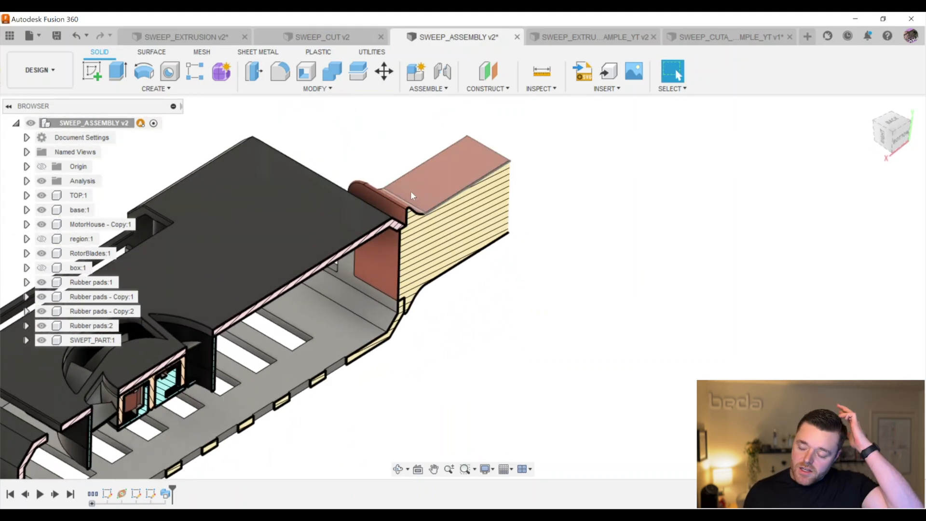
{"action": "scroll", "coordinate": [389, 211], "scroll_direction": "up", "scroll_amount": 3}
{"action": "middle_click_drag", "start_coordinate": [392, 193], "coordinate": [368, 201], "text": "shift"}
{"action": "scroll", "coordinate": [364, 216], "scroll_direction": "down", "scroll_amount": 6}
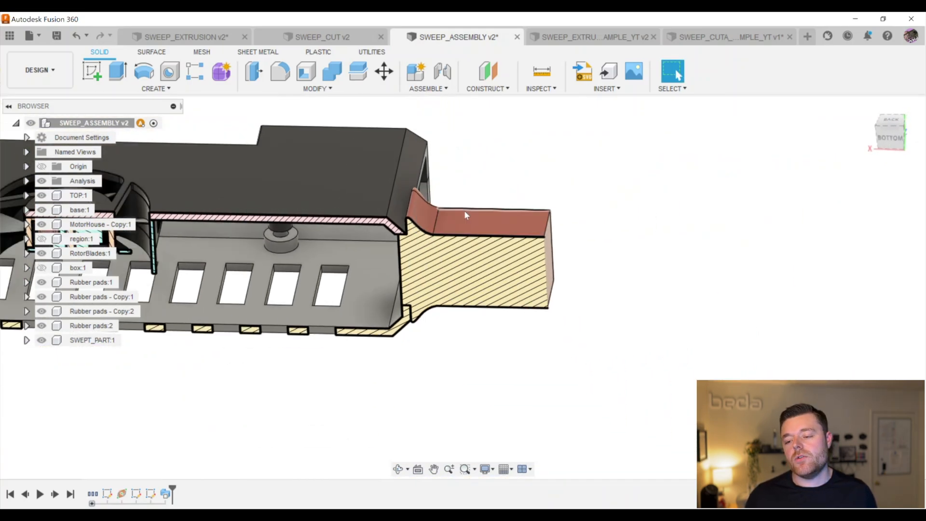
{"action": "scroll", "coordinate": [461, 201], "scroll_direction": "up", "scroll_amount": 4}
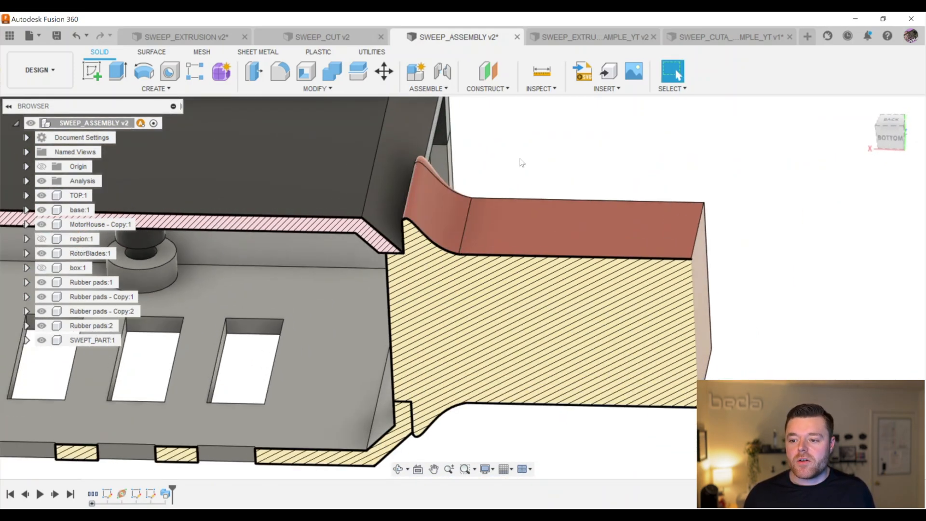
{"action": "scroll", "coordinate": [480, 184], "scroll_direction": "down", "scroll_amount": 4}
{"action": "middle_click_drag", "start_coordinate": [480, 184], "coordinate": [438, 208], "text": "shift"}
{"action": "scroll", "coordinate": [429, 270], "scroll_direction": "up", "scroll_amount": 3}
{"action": "middle_click_drag", "start_coordinate": [429, 270], "coordinate": [360, 216], "text": "shift"}
{"action": "scroll", "coordinate": [361, 215], "scroll_direction": "down", "scroll_amount": 3}
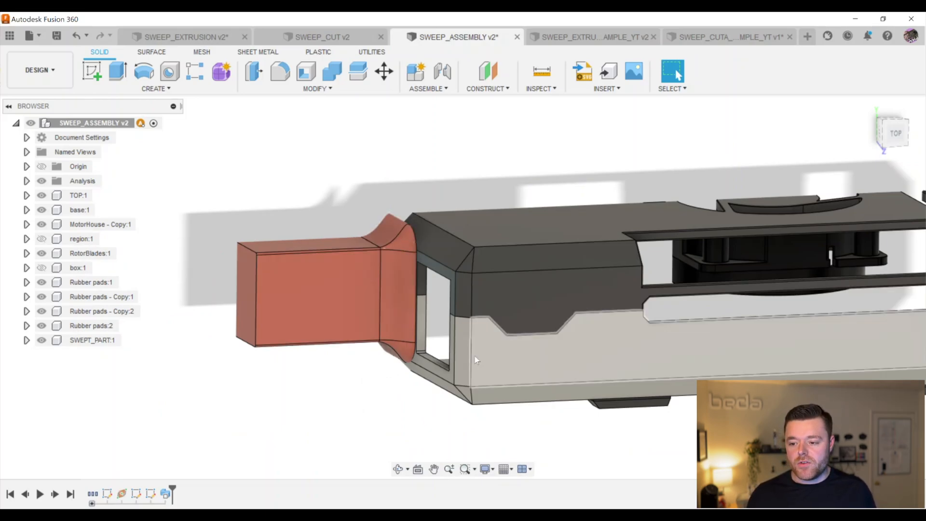
{"action": "scroll", "coordinate": [462, 331], "scroll_direction": "up", "scroll_amount": 1}
{"action": "middle_click_drag", "start_coordinate": [335, 225], "coordinate": [527, 215], "text": "shift"}
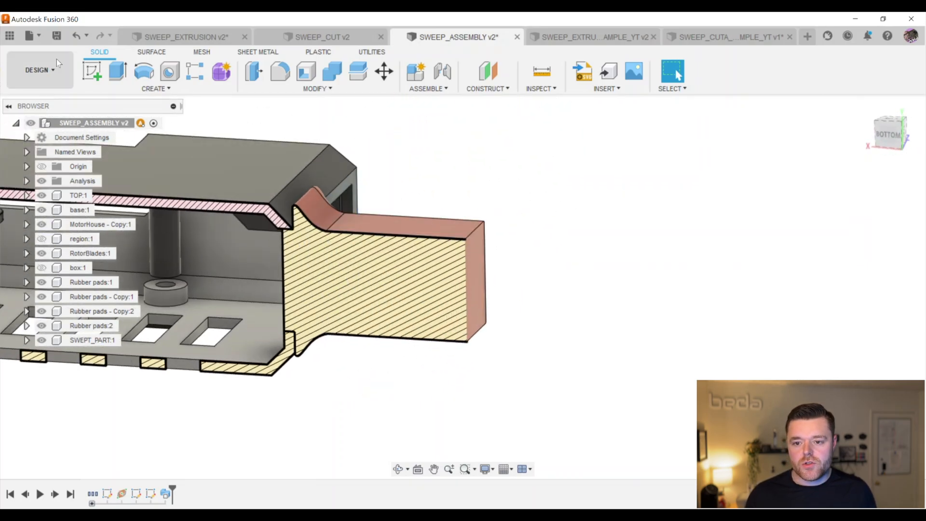
Open the SWEEP_ASSEMBLY_YT design from the HOW_TO_USE_THE_SWEEP_FEATURE project folder
{"action": "left_click", "coordinate": [10, 36]}
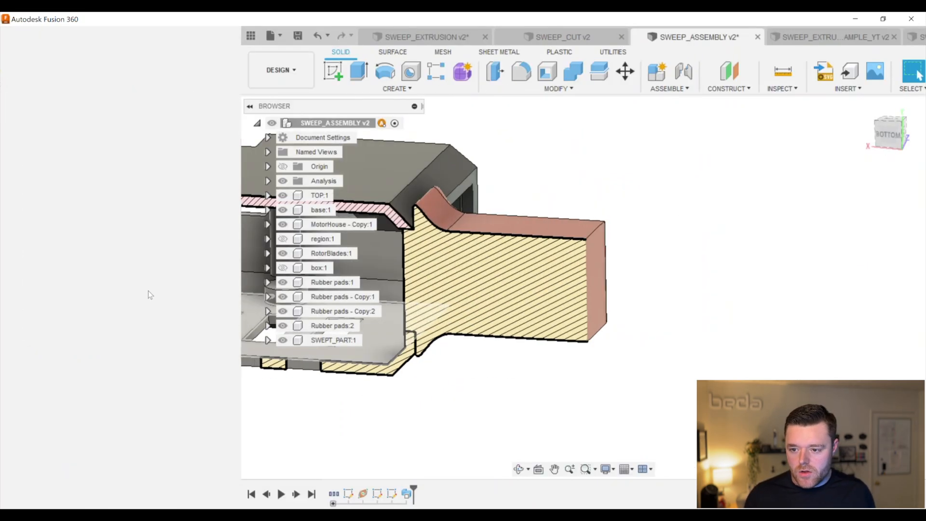
{"action": "scroll", "coordinate": [85, 336], "scroll_direction": "up", "scroll_amount": 1}
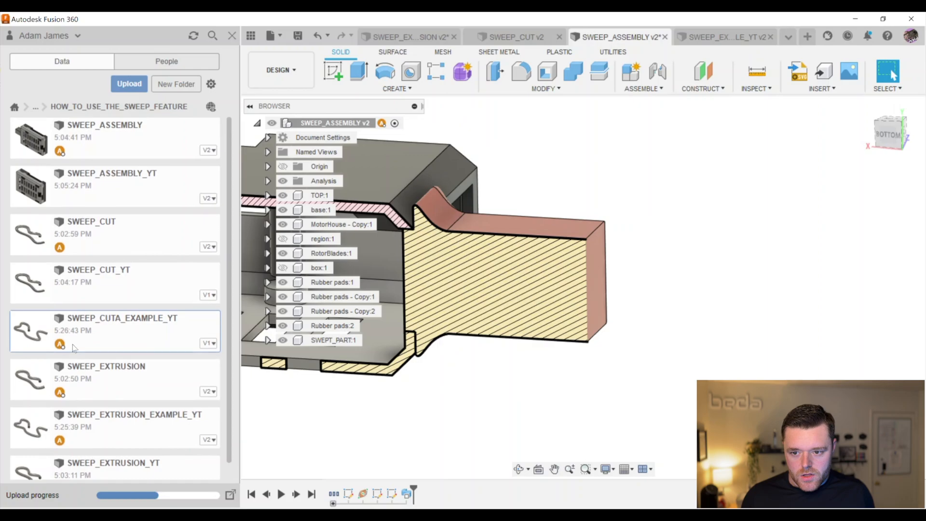
{"action": "right_click", "coordinate": [127, 189]}
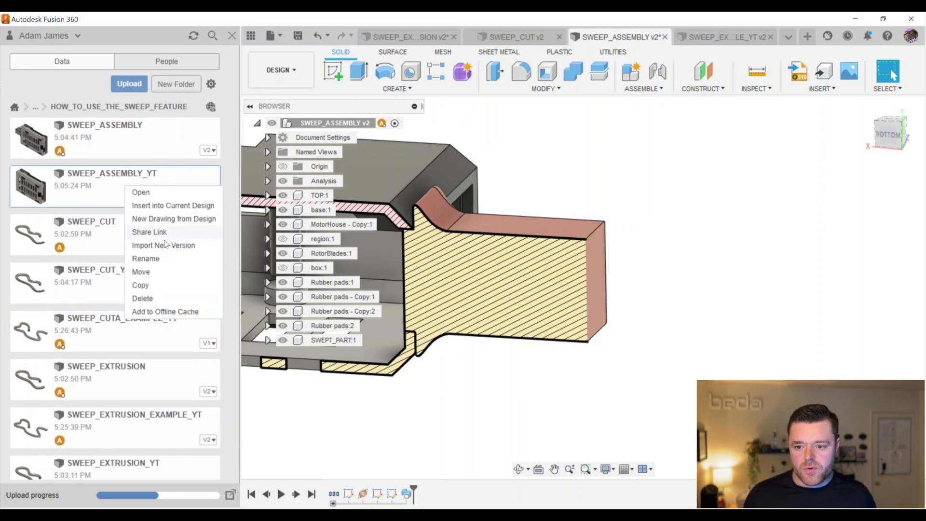
{"action": "left_click", "coordinate": [161, 193]}
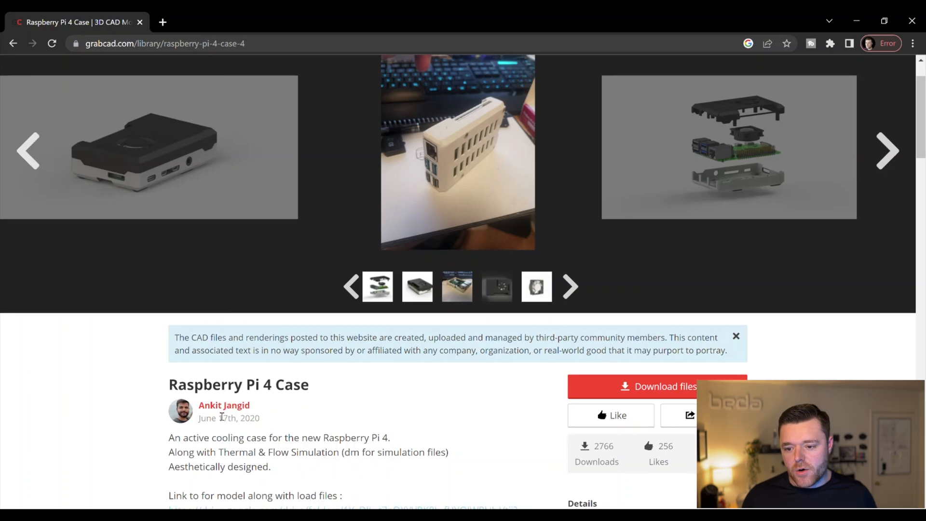
Look through the Raspberry Pi 4 Case model page on GrabCAD, including its images and description
{"action": "scroll", "coordinate": [223, 413], "scroll_direction": "down", "scroll_amount": 1}
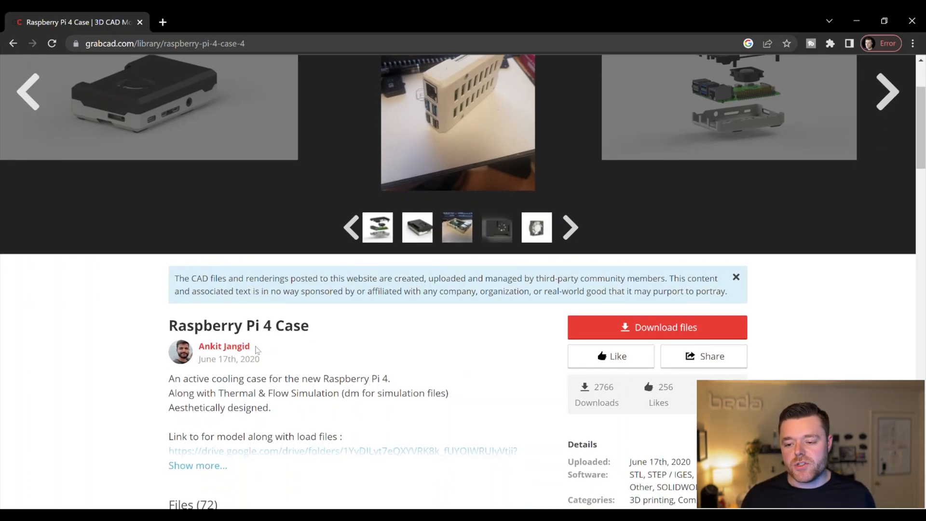
{"action": "scroll", "coordinate": [266, 352], "scroll_direction": "down", "scroll_amount": 1}
{"action": "scroll", "coordinate": [290, 386], "scroll_direction": "up", "scroll_amount": 2}
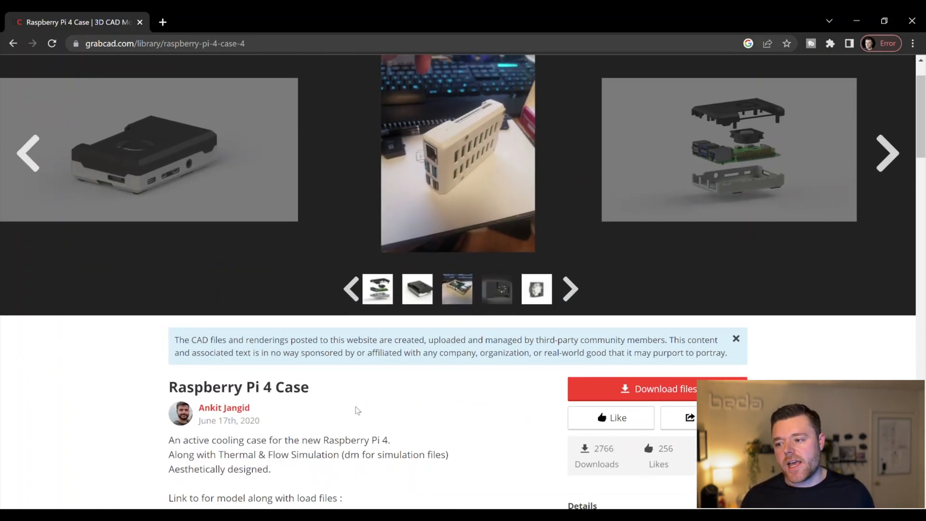
{"action": "scroll", "coordinate": [355, 409], "scroll_direction": "up", "scroll_amount": 1}
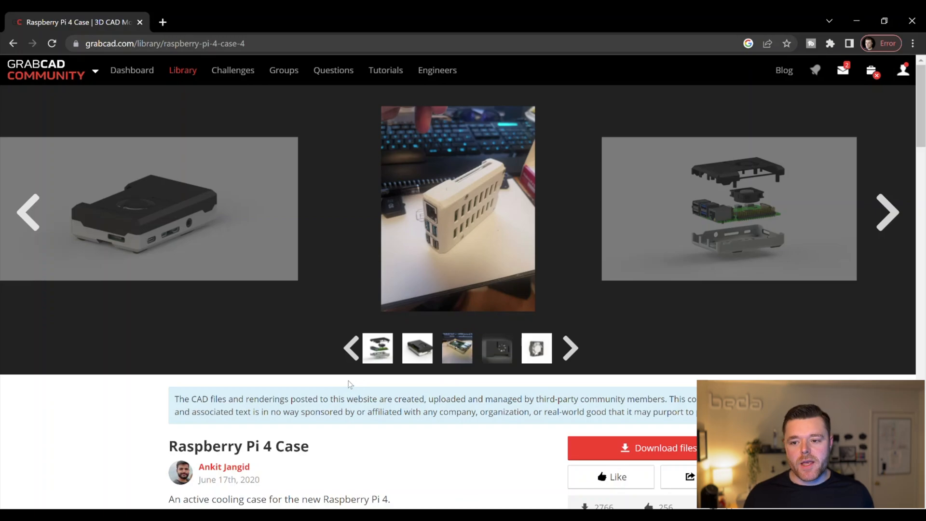
Create and activate an internal component named SWEEP_PART under the root of the SWEEP_ASSEMBLY_YT design
{"action": "scroll", "coordinate": [272, 251], "scroll_direction": "down", "scroll_amount": 4}
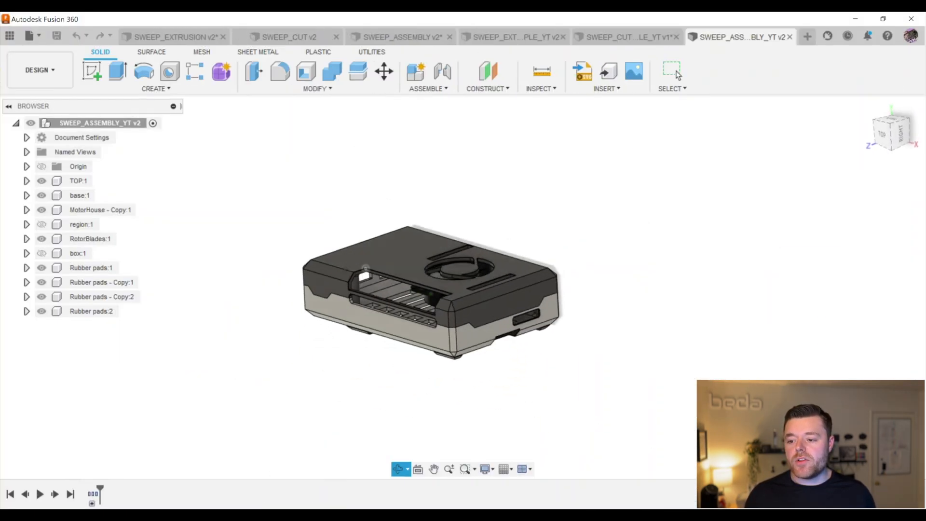
{"action": "middle_click_drag", "start_coordinate": [366, 268], "coordinate": [287, 333], "text": "shift"}
{"action": "scroll", "coordinate": [530, 280], "scroll_direction": "up", "scroll_amount": 3}
{"action": "key", "text": "F6"}
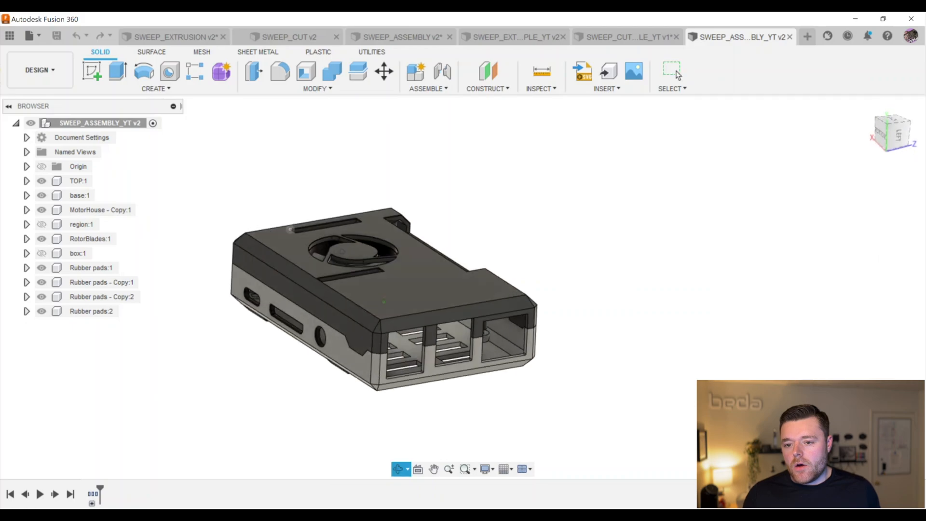
{"action": "left_click", "coordinate": [114, 124]}
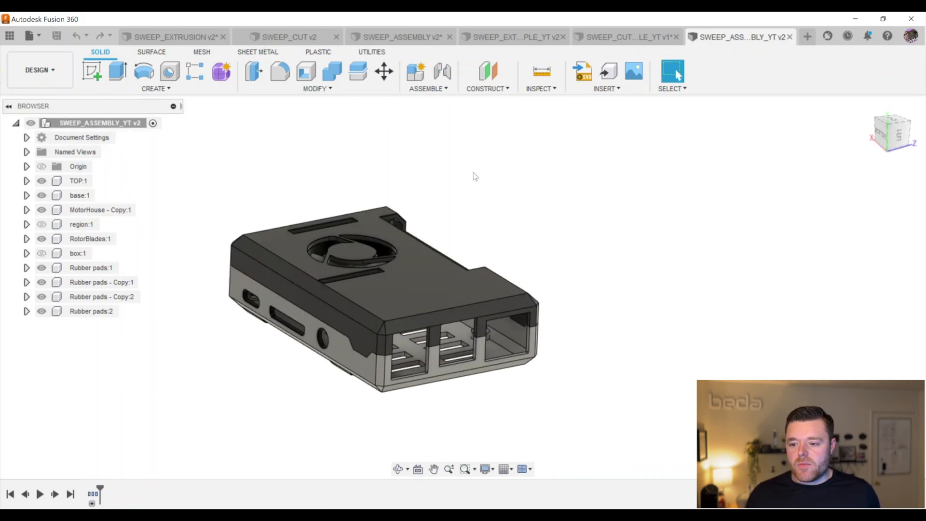
{"action": "right_click", "coordinate": [105, 124]}
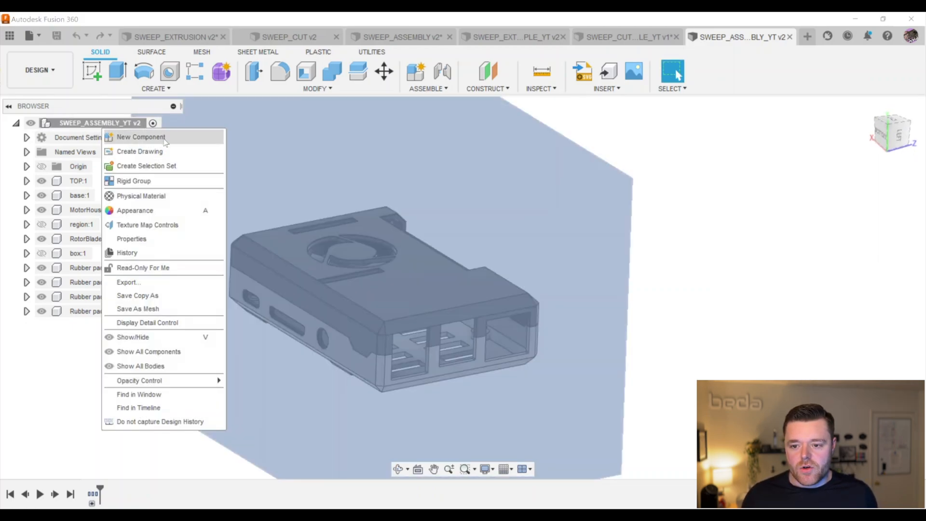
{"action": "left_click", "coordinate": [145, 137]}
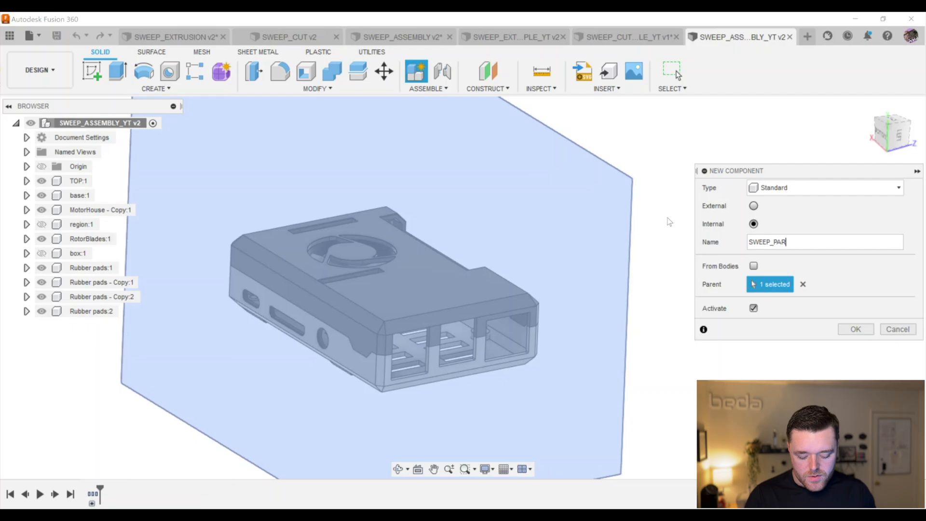
{"action": "key", "text": "Return"}
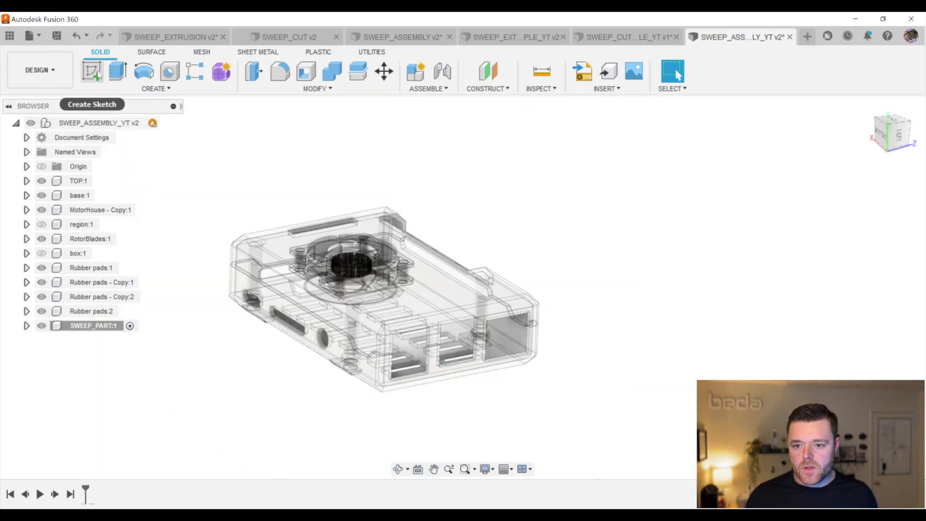
Hide the TOP component to expose the port-end walls of the base
{"action": "middle_click_drag", "start_coordinate": [443, 331], "coordinate": [466, 310], "text": "shift"}
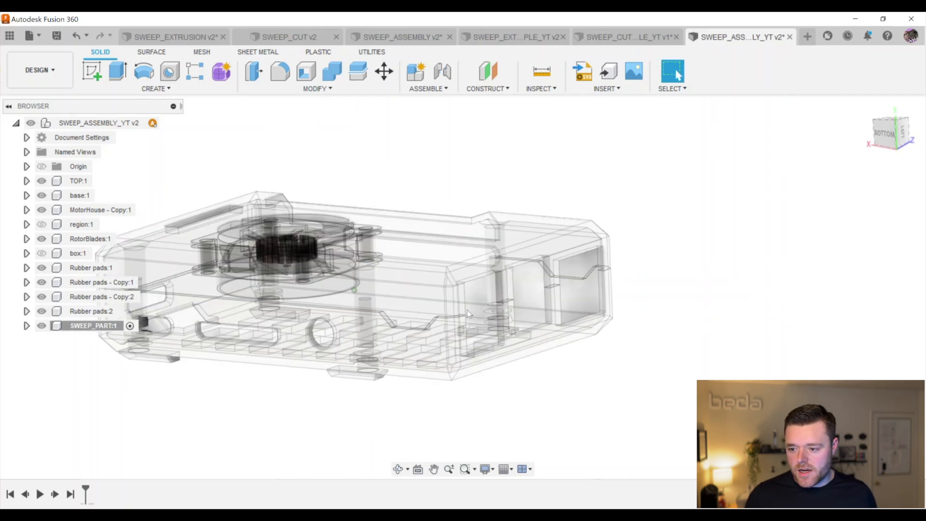
{"action": "scroll", "coordinate": [509, 258], "scroll_direction": "up", "scroll_amount": 3}
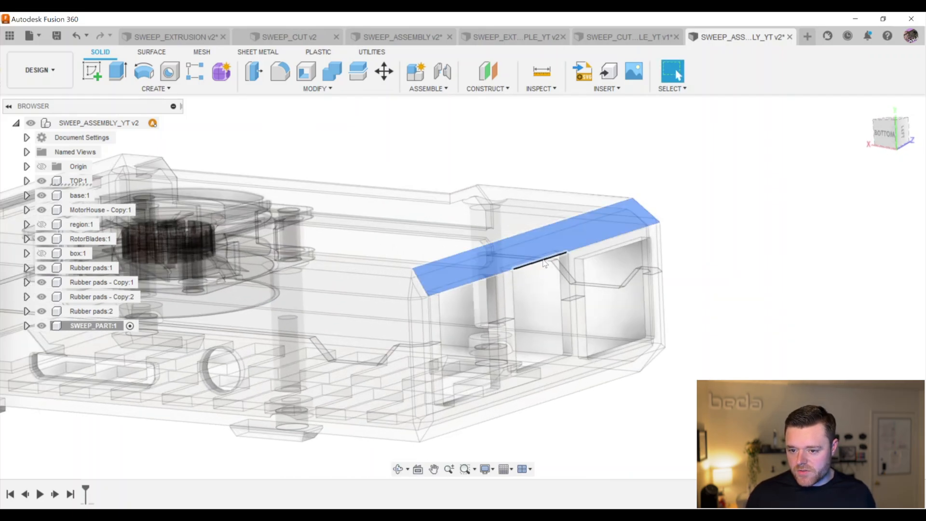
{"action": "left_click", "coordinate": [508, 255]}
{"action": "left_click", "coordinate": [418, 225]}
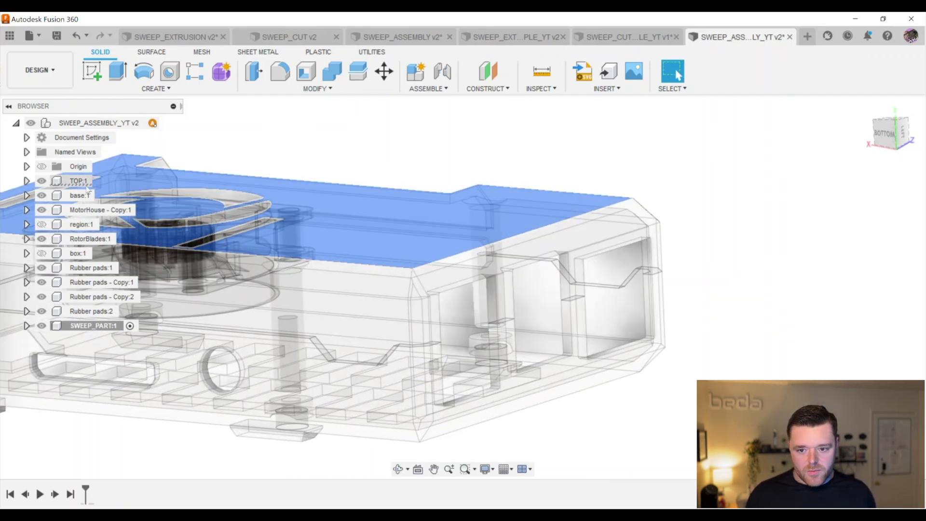
{"action": "left_click", "coordinate": [48, 183]}
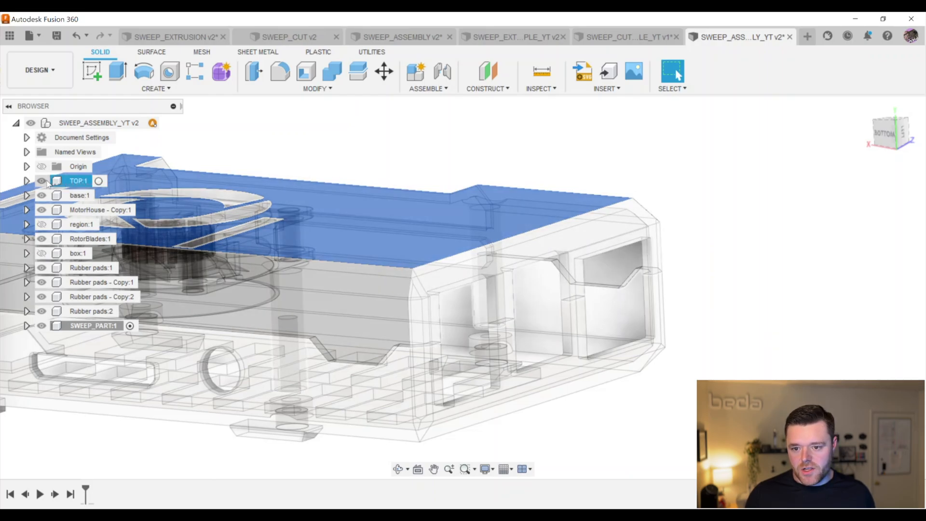
{"action": "left_click", "coordinate": [41, 181]}
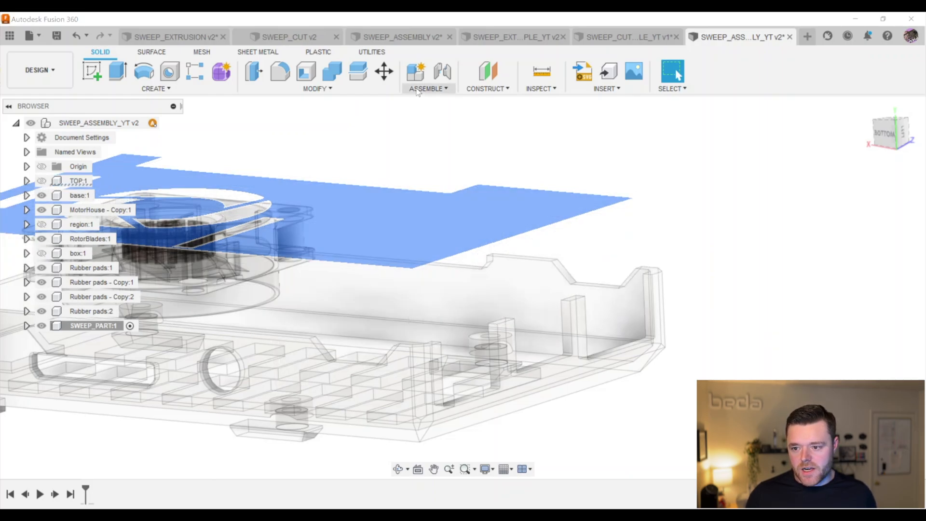
{"action": "left_click", "coordinate": [424, 128]}
Start a sketch in SWEEP_PART on the base's upright face that surrounds the port openings
{"action": "scroll", "coordinate": [390, 303], "scroll_direction": "down", "scroll_amount": 2}
{"action": "middle_click_drag", "start_coordinate": [393, 306], "coordinate": [445, 274], "text": "shift"}
{"action": "scroll", "coordinate": [477, 262], "scroll_direction": "up", "scroll_amount": 4}
{"action": "left_click", "coordinate": [470, 262]}
{"action": "scroll", "coordinate": [460, 278], "scroll_direction": "up", "scroll_amount": 3}
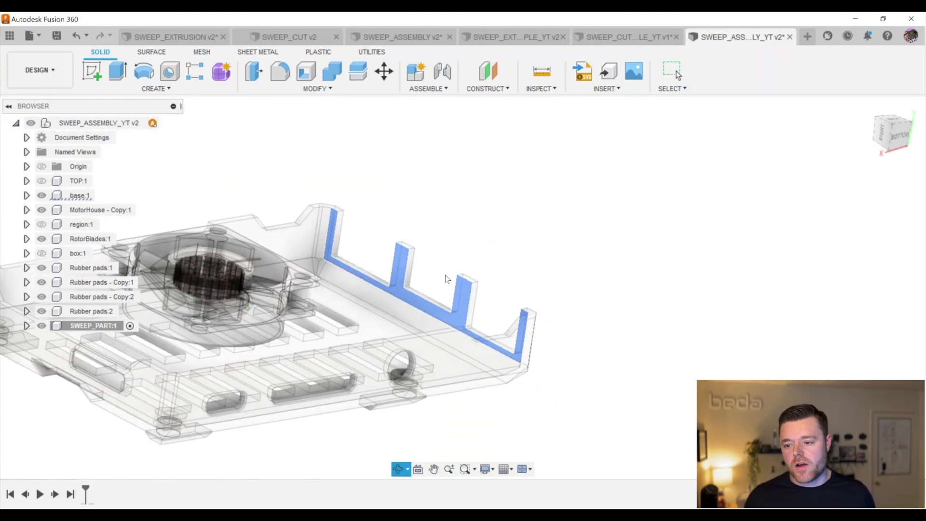
{"action": "left_click", "coordinate": [93, 72]}
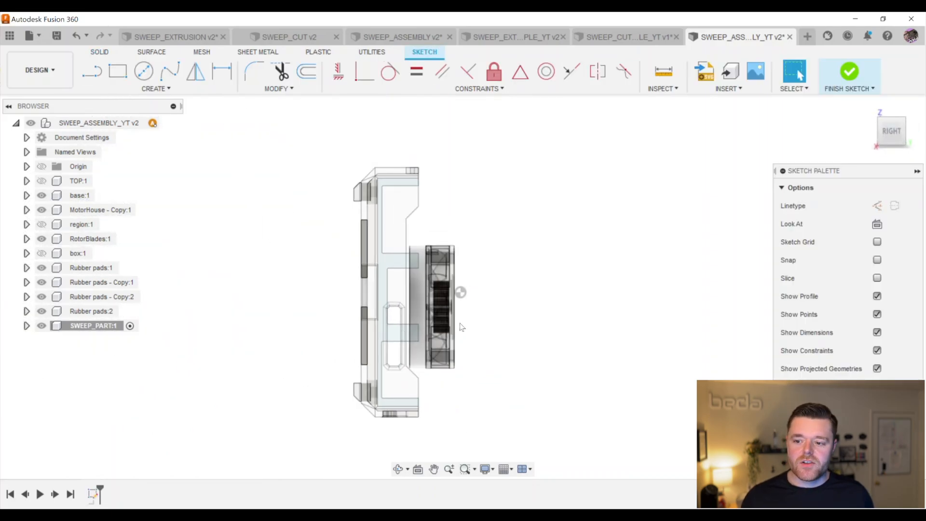
Show the TOP component again while the sketch stays open
{"action": "middle_click_drag", "start_coordinate": [458, 304], "coordinate": [434, 335], "text": "shift"}
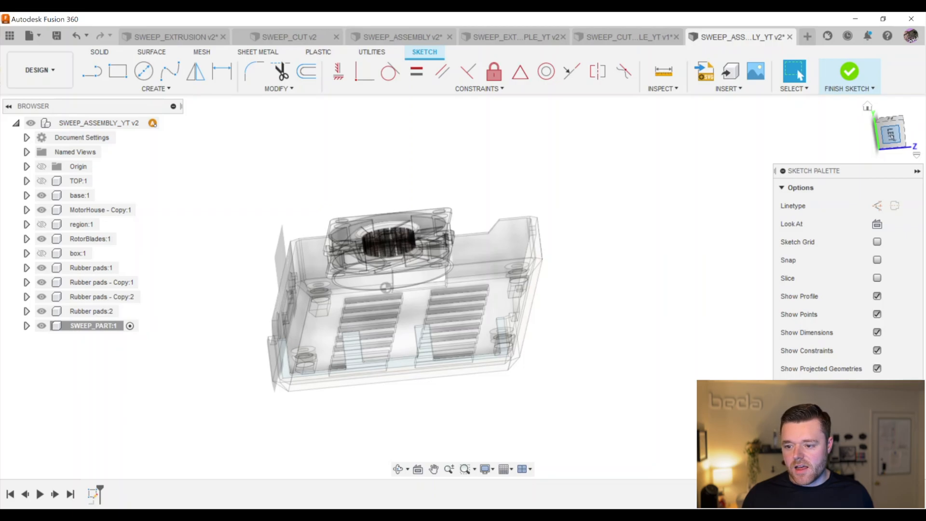
{"action": "left_click", "coordinate": [890, 135]}
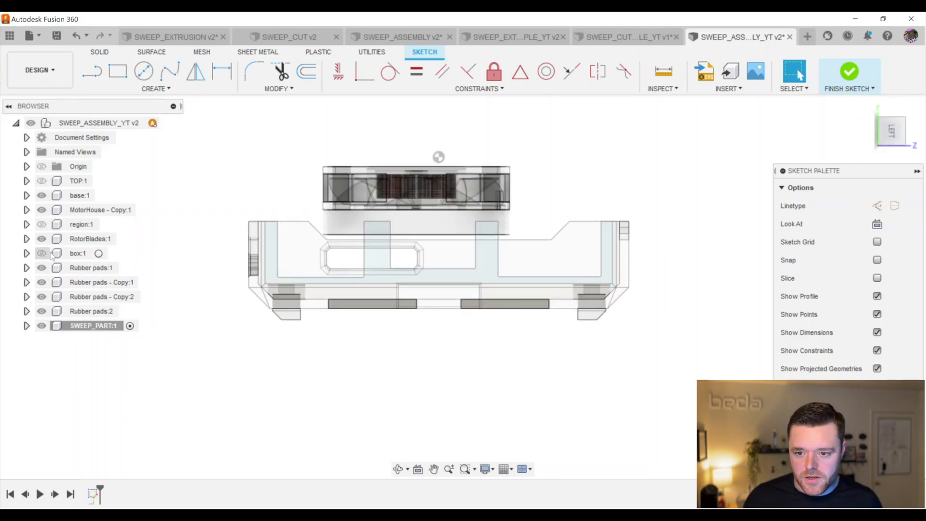
{"action": "left_click", "coordinate": [44, 186]}
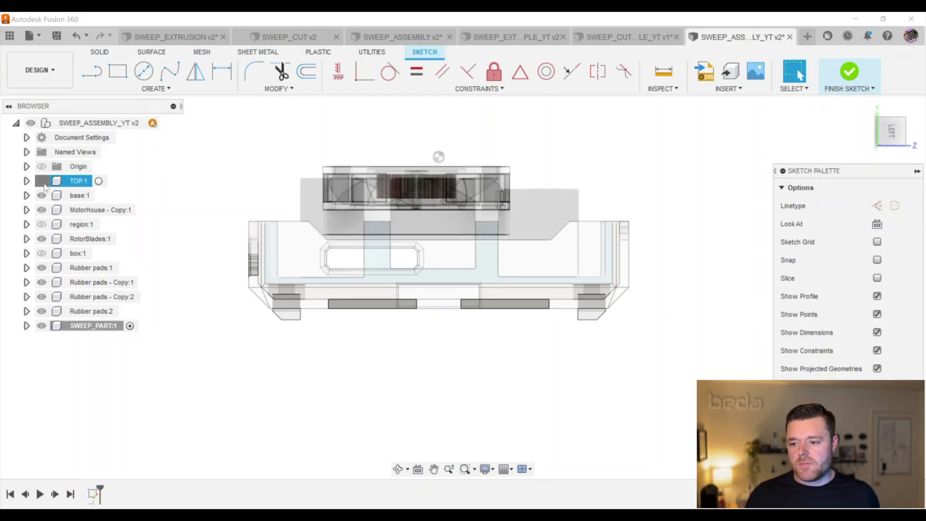
{"action": "left_click", "coordinate": [43, 183]}
Examine how the TOP and base walls line up around the port openings at the end of the case
{"action": "middle_click_drag", "start_coordinate": [438, 156], "coordinate": [662, 236], "text": "shift"}
{"action": "middle_click_drag", "start_coordinate": [656, 313], "coordinate": [593, 318], "text": "shift"}
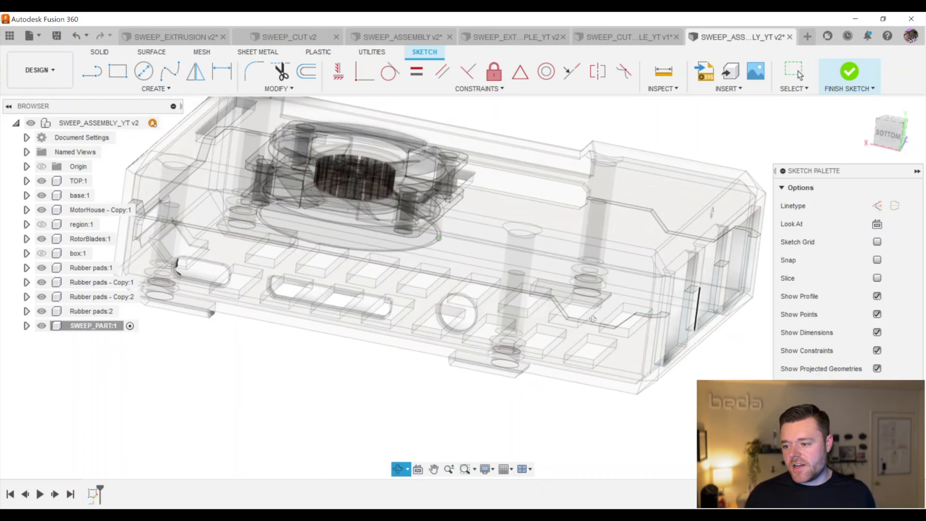
{"action": "scroll", "coordinate": [593, 318], "scroll_direction": "down", "scroll_amount": 2}
{"action": "scroll", "coordinate": [589, 289], "scroll_direction": "up", "scroll_amount": 6}
{"action": "middle_click_drag", "start_coordinate": [588, 281], "coordinate": [497, 246], "text": "shift"}
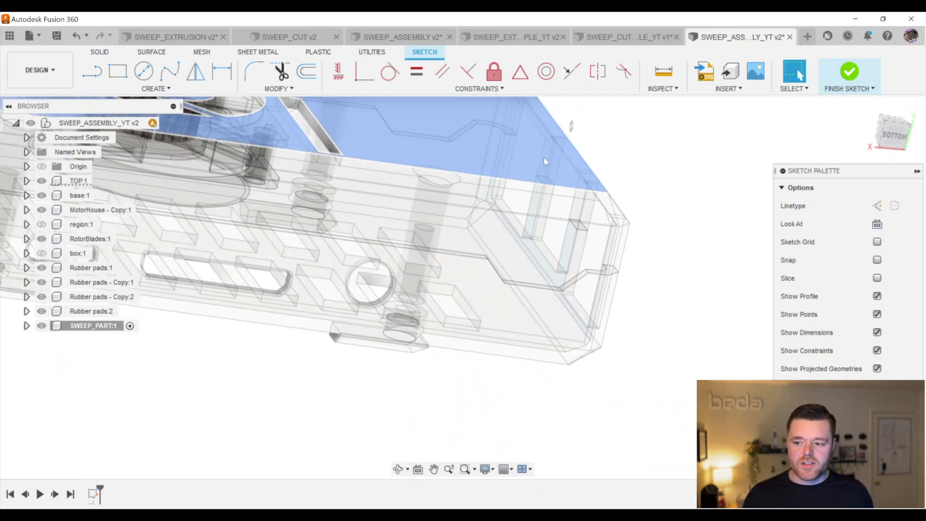
{"action": "middle_click_drag", "start_coordinate": [552, 155], "coordinate": [539, 191], "text": "shift"}
{"action": "scroll", "coordinate": [539, 192], "scroll_direction": "up", "scroll_amount": 3}
{"action": "scroll", "coordinate": [543, 225], "scroll_direction": "down", "scroll_amount": 2}
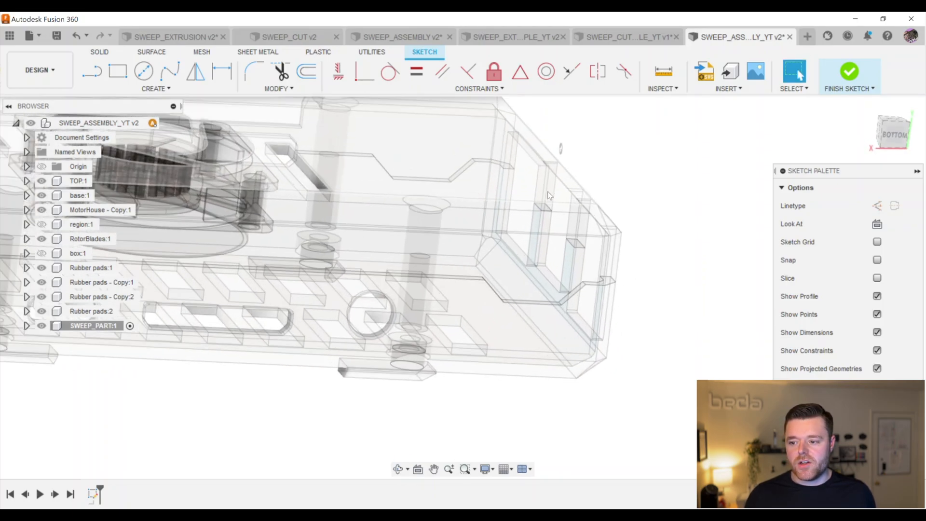
{"action": "scroll", "coordinate": [543, 177], "scroll_direction": "up", "scroll_amount": 3}
{"action": "middle_click_drag", "start_coordinate": [539, 209], "coordinate": [367, 290], "text": "shift"}
{"action": "scroll", "coordinate": [453, 289], "scroll_direction": "down", "scroll_amount": 2}
{"action": "left_click", "coordinate": [889, 134]}
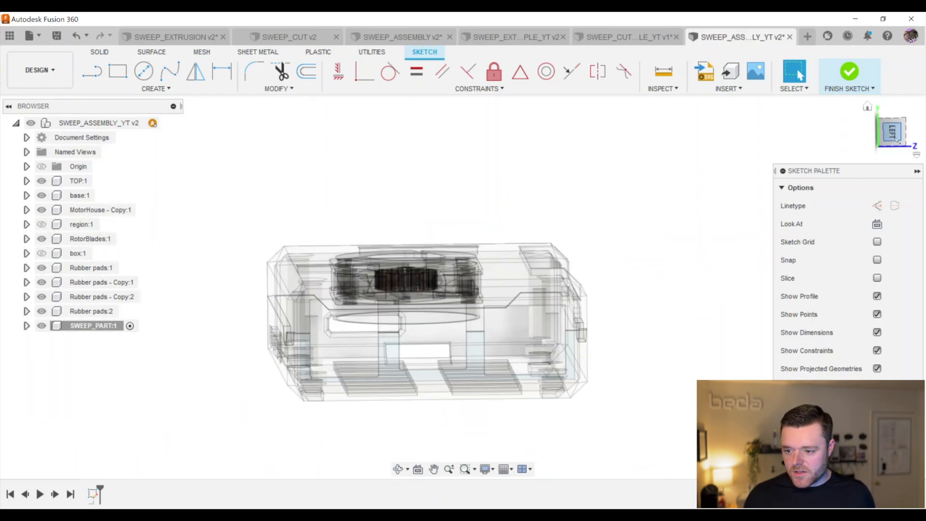
Hide the MotorHouse - Copy component to clear the view of the port openings
{"action": "scroll", "coordinate": [420, 288], "scroll_direction": "up", "scroll_amount": 3}
{"action": "middle_click_drag", "start_coordinate": [361, 236], "coordinate": [253, 182], "text": "shift"}
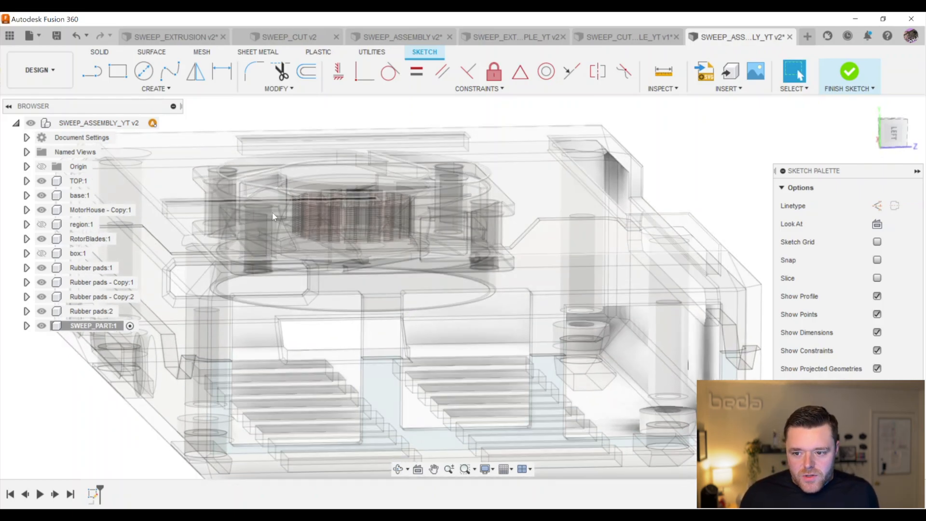
{"action": "middle_click_drag", "start_coordinate": [274, 219], "coordinate": [491, 276], "text": "shift"}
{"action": "left_click", "coordinate": [481, 270]}
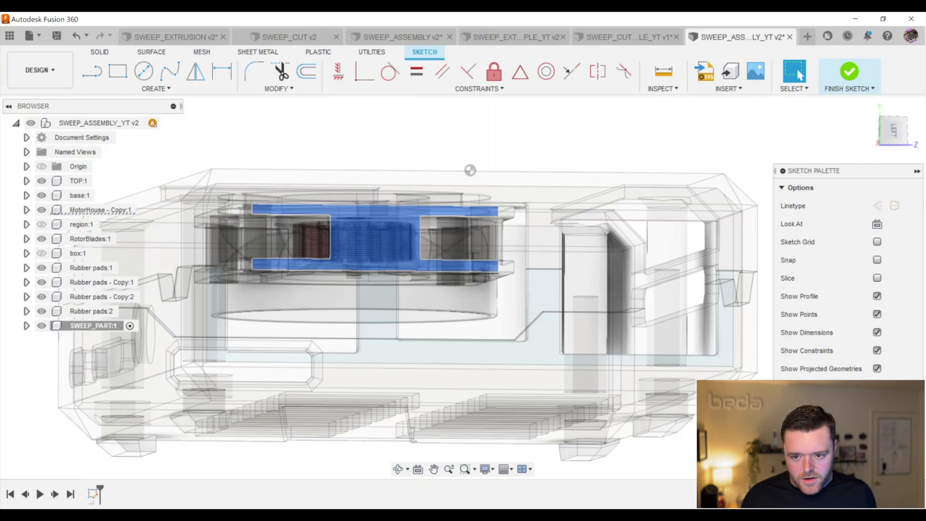
{"action": "left_click", "coordinate": [41, 209]}
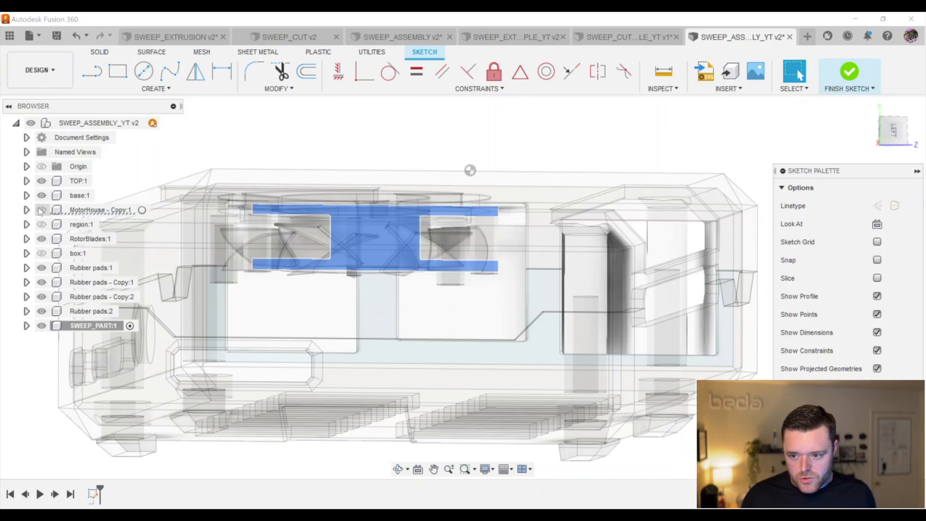
{"action": "left_click", "coordinate": [229, 141]}
{"action": "middle_click_drag", "start_coordinate": [416, 202], "coordinate": [453, 190], "text": "shift"}
{"action": "left_click", "coordinate": [892, 134]}
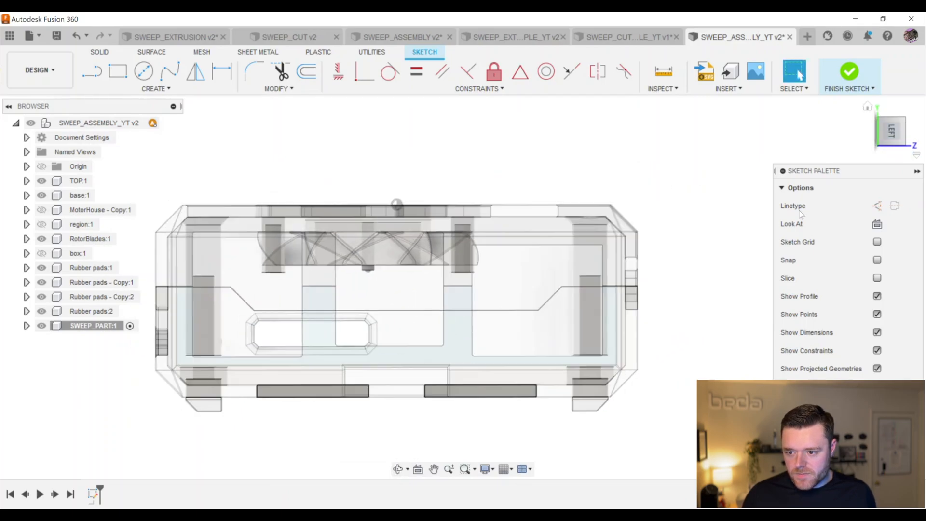
Project the TOP and base faces around the port openings, plus the TOP's sloped end face, into the sketch with projection link on
{"action": "scroll", "coordinate": [286, 282], "scroll_direction": "up", "scroll_amount": 3}
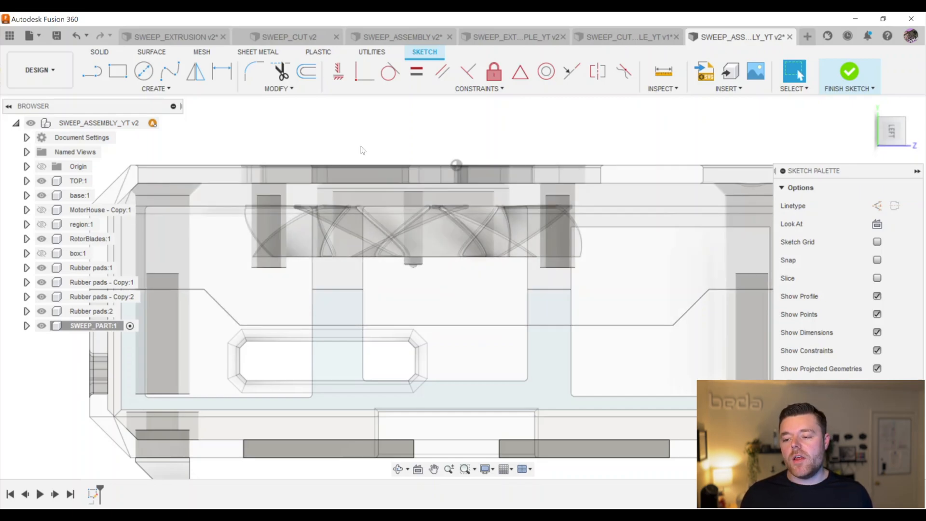
{"action": "scroll", "coordinate": [371, 150], "scroll_direction": "down", "scroll_amount": 2}
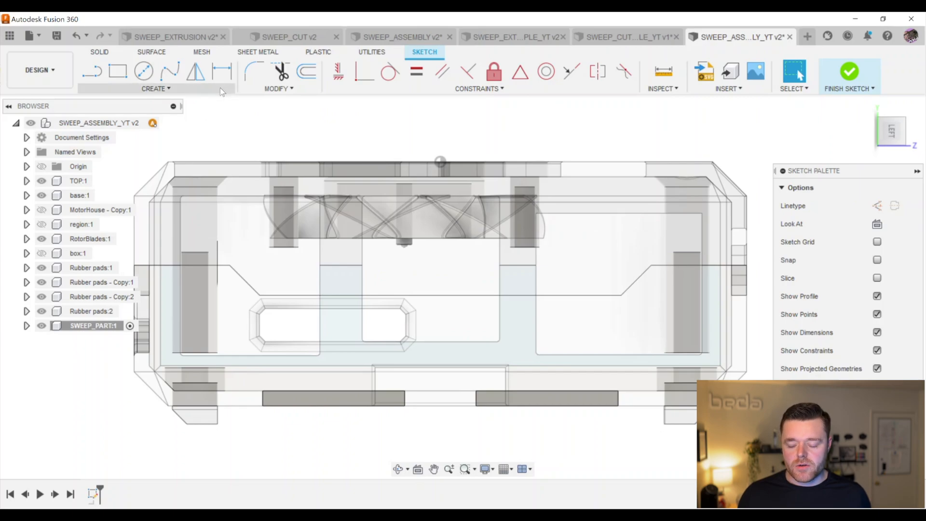
{"action": "key", "text": "p"}
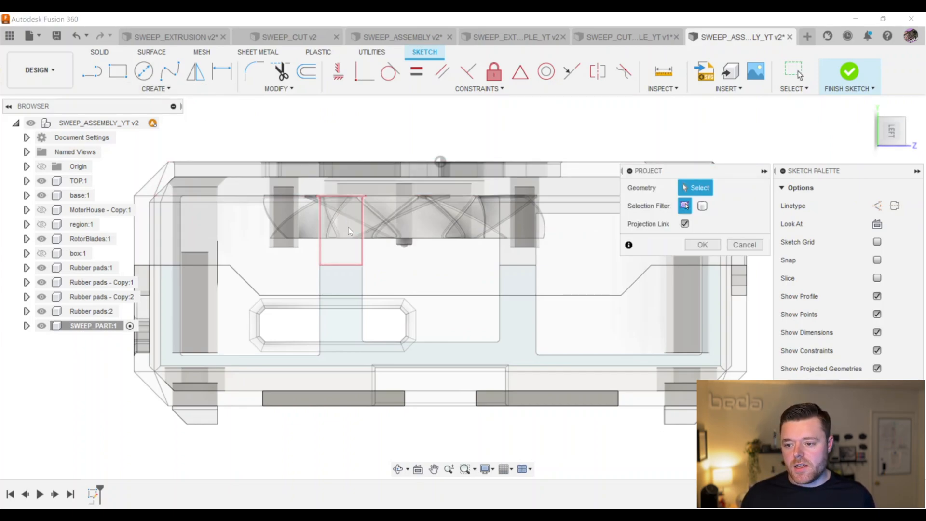
{"action": "left_click", "coordinate": [348, 226]}
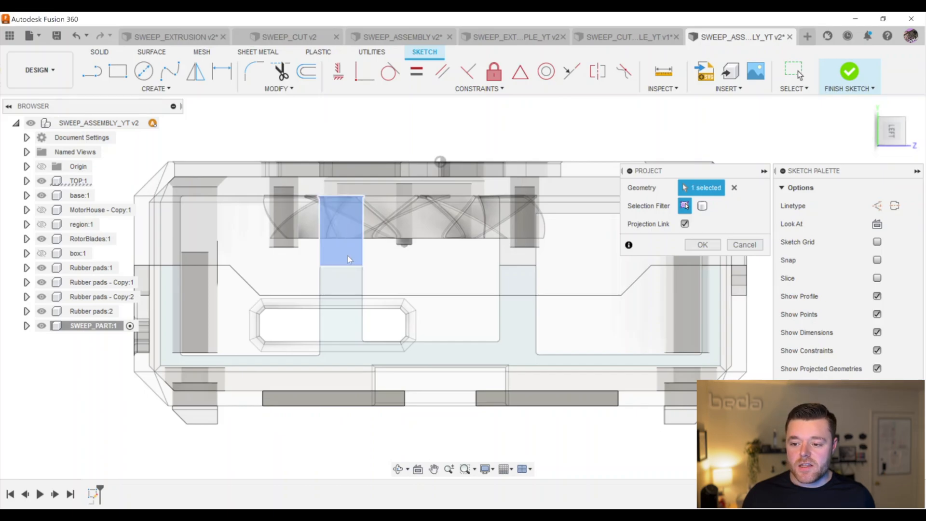
{"action": "left_click", "coordinate": [345, 301]}
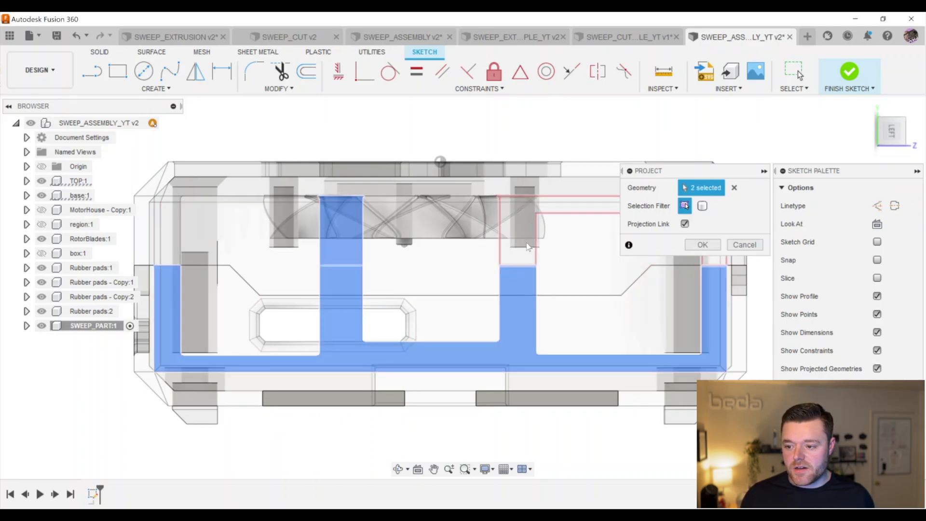
{"action": "left_click", "coordinate": [569, 205]}
{"action": "left_click", "coordinate": [462, 184]}
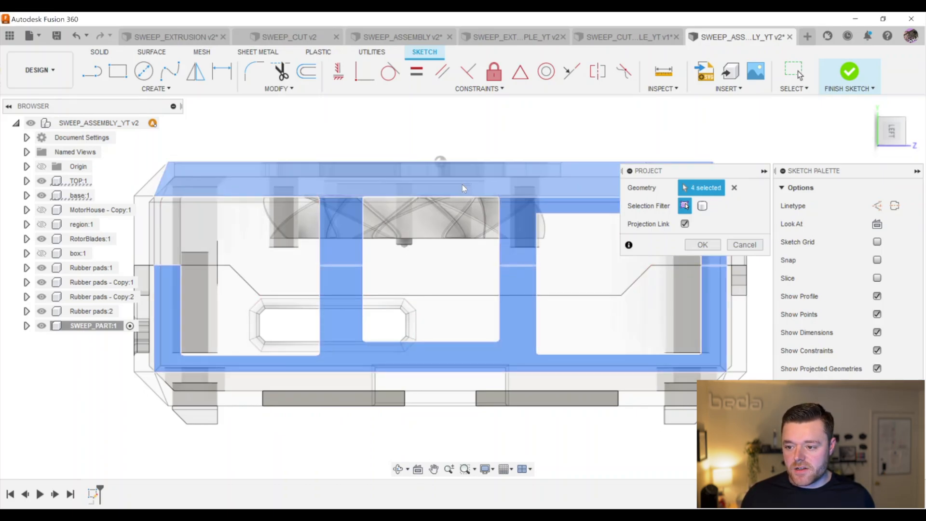
{"action": "left_click", "coordinate": [702, 245]}
Select the middle port opening's profile and examine its projected outline and corners from close up
{"action": "scroll", "coordinate": [372, 206], "scroll_direction": "up", "scroll_amount": 4}
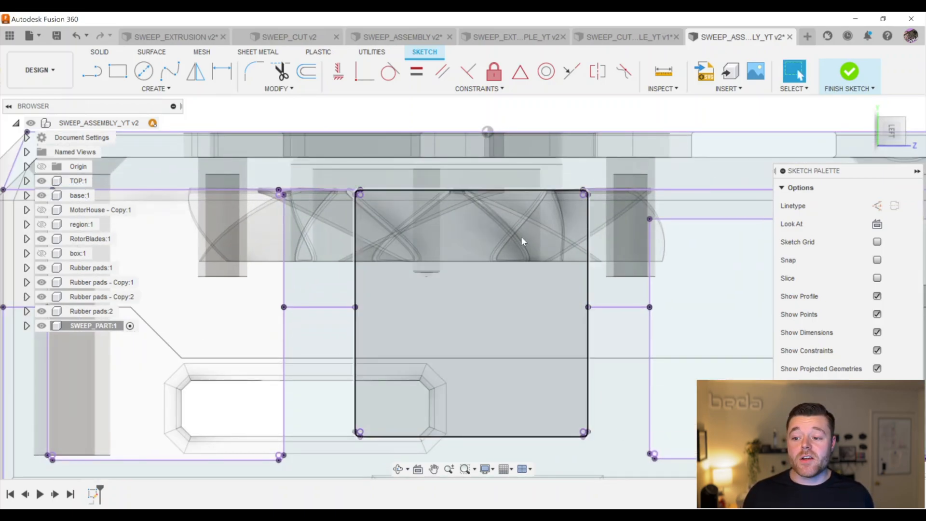
{"action": "left_click", "coordinate": [440, 248]}
{"action": "scroll", "coordinate": [434, 248], "scroll_direction": "down", "scroll_amount": 4}
{"action": "middle_click_drag", "start_coordinate": [401, 215], "coordinate": [416, 219], "text": "shift"}
{"action": "scroll", "coordinate": [415, 219], "scroll_direction": "down", "scroll_amount": 3}
{"action": "scroll", "coordinate": [510, 210], "scroll_direction": "up", "scroll_amount": 4}
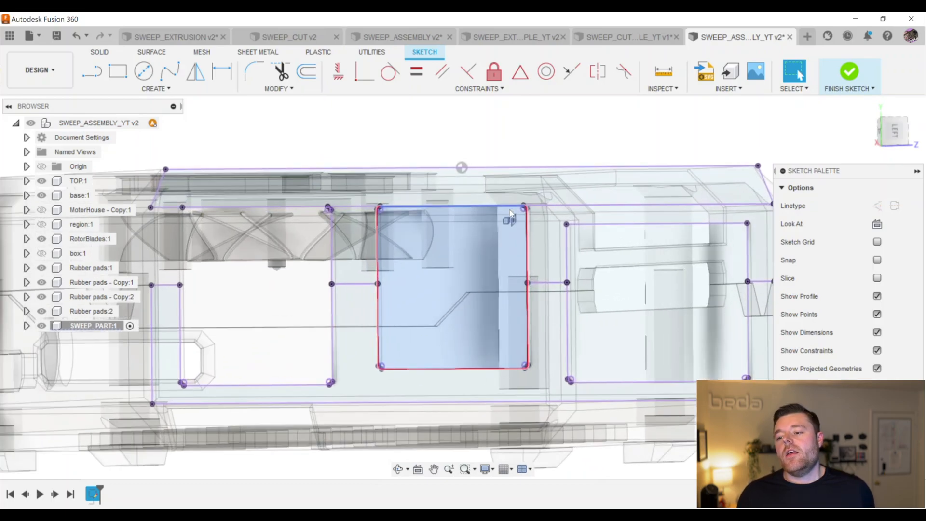
{"action": "scroll", "coordinate": [511, 212], "scroll_direction": "down", "scroll_amount": 2}
{"action": "scroll", "coordinate": [478, 229], "scroll_direction": "up", "scroll_amount": 4}
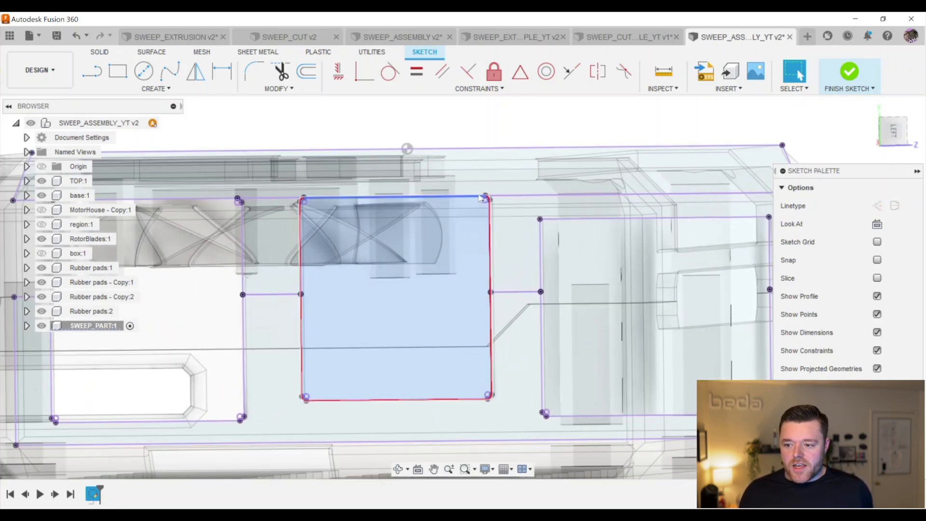
{"action": "scroll", "coordinate": [477, 197], "scroll_direction": "up", "scroll_amount": 5}
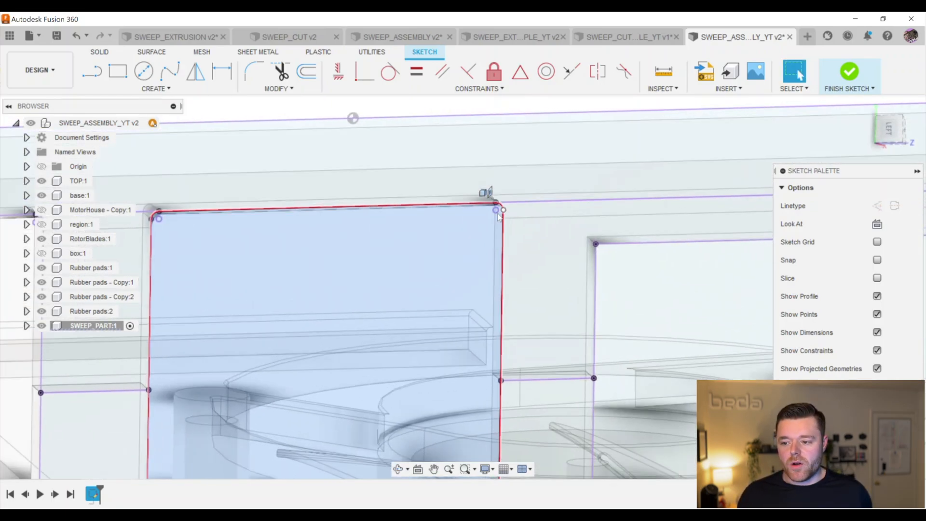
{"action": "scroll", "coordinate": [416, 204], "scroll_direction": "down", "scroll_amount": 3}
{"action": "middle_click_drag", "start_coordinate": [415, 205], "coordinate": [409, 217], "text": "shift"}
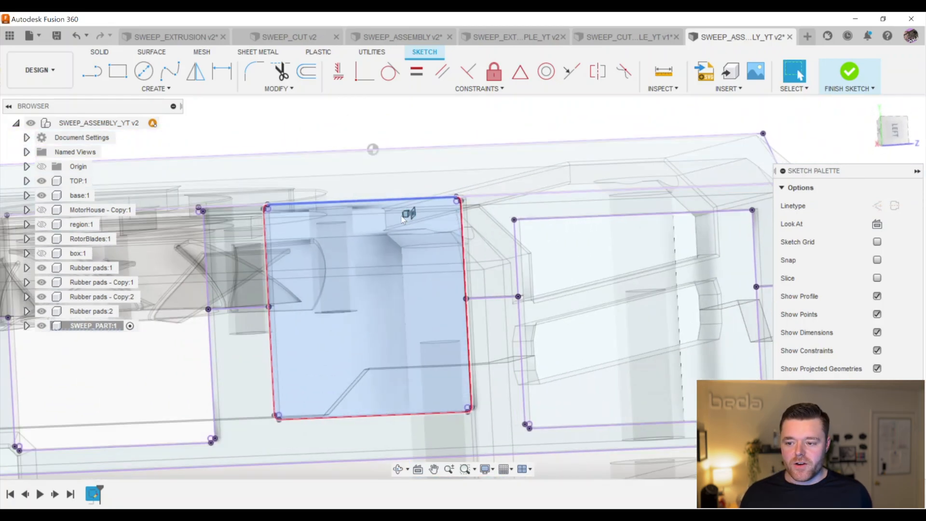
Finish the sketch and extrude the middle port opening's profile outward by -70 mm as a new body
{"action": "scroll", "coordinate": [376, 184], "scroll_direction": "down", "scroll_amount": 3}
{"action": "middle_click_drag", "start_coordinate": [375, 184], "coordinate": [463, 229], "text": "shift"}
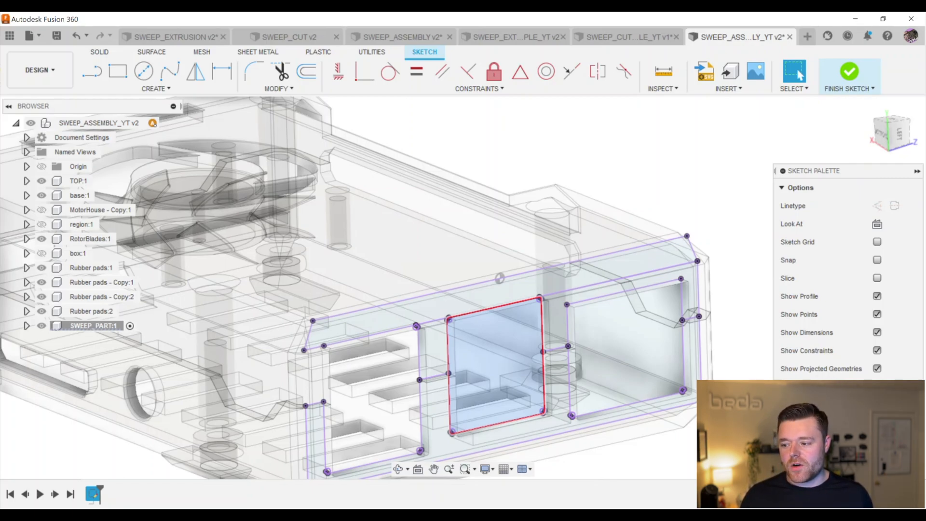
{"action": "left_click", "coordinate": [893, 423]}
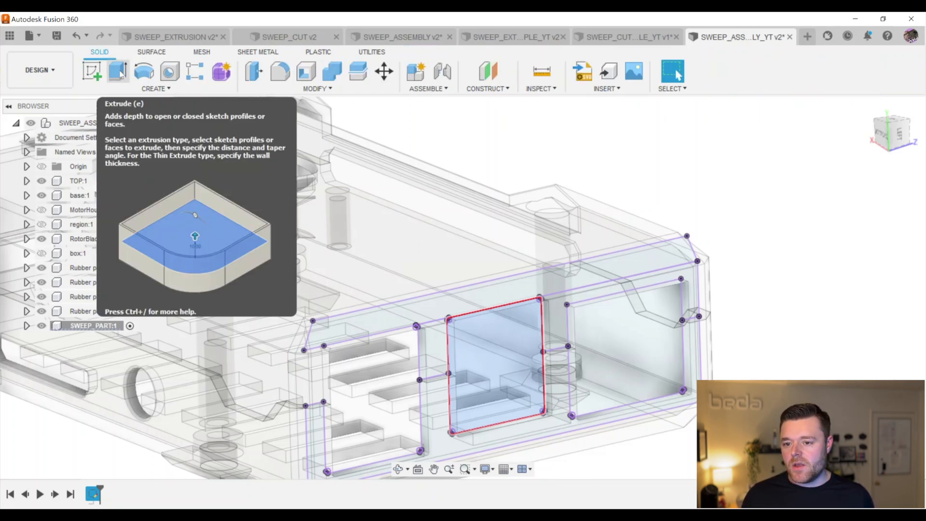
{"action": "left_click", "coordinate": [117, 73]}
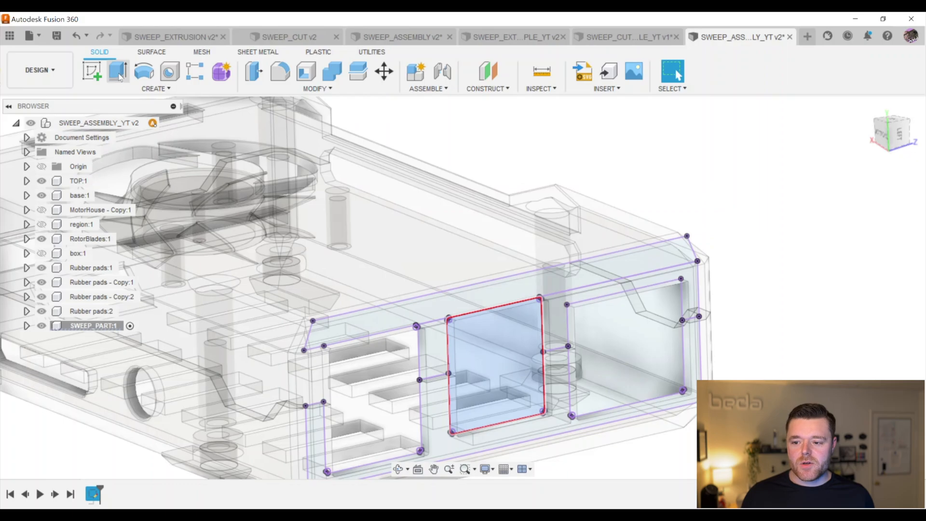
{"action": "scroll", "coordinate": [542, 243], "scroll_direction": "down", "scroll_amount": 3}
{"action": "left_click_drag", "start_coordinate": [511, 309], "coordinate": [684, 413]}
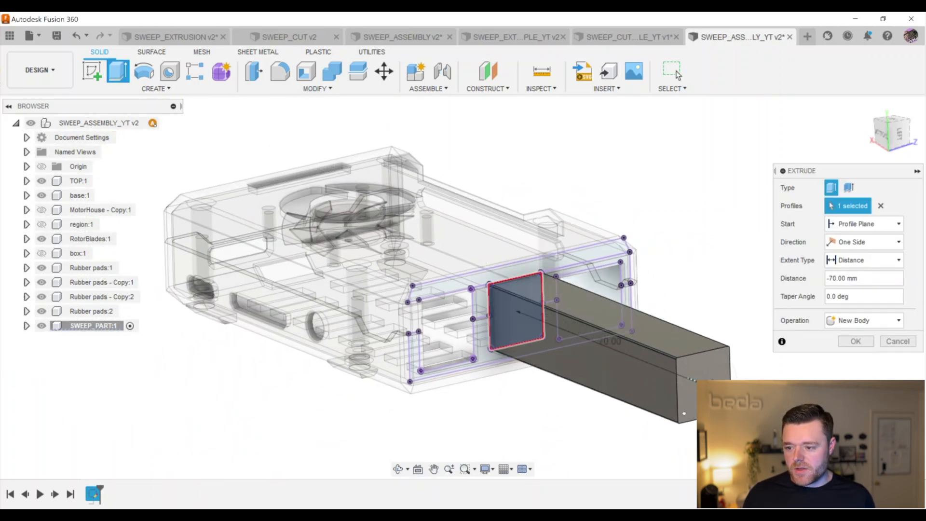
{"action": "left_click", "coordinate": [854, 341]}
Examine how the extruded block meets the TOP and base walls around the middle port opening
{"action": "scroll", "coordinate": [450, 265], "scroll_direction": "down", "scroll_amount": 2}
{"action": "mouse_move", "coordinate": [450, 266]}
{"action": "middle_mouse_down", "text": "shift"}
{"action": "mouse_move", "coordinate": [492, 270]}
{"action": "mouse_move", "coordinate": [452, 248]}
{"action": "middle_mouse_up", "text": "shift"}
{"action": "scroll", "coordinate": [502, 296], "scroll_direction": "up", "scroll_amount": 3}
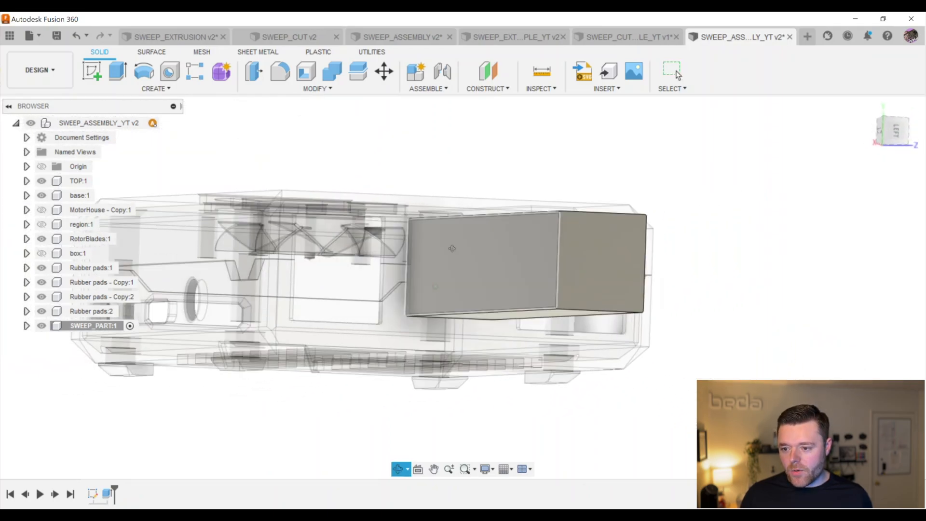
{"action": "scroll", "coordinate": [424, 233], "scroll_direction": "up", "scroll_amount": 3}
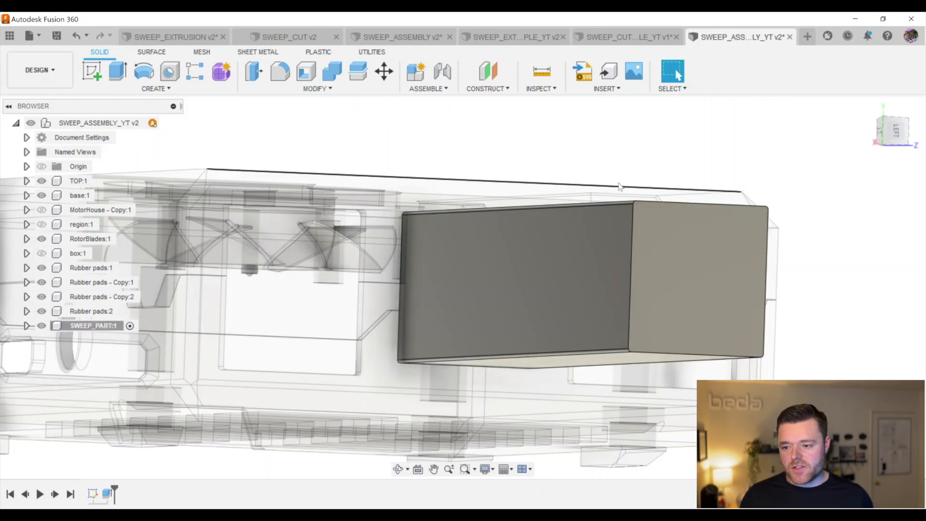
{"action": "scroll", "coordinate": [475, 235], "scroll_direction": "down", "scroll_amount": 2}
{"action": "middle_click_drag", "start_coordinate": [434, 234], "coordinate": [434, 267], "text": "shift"}
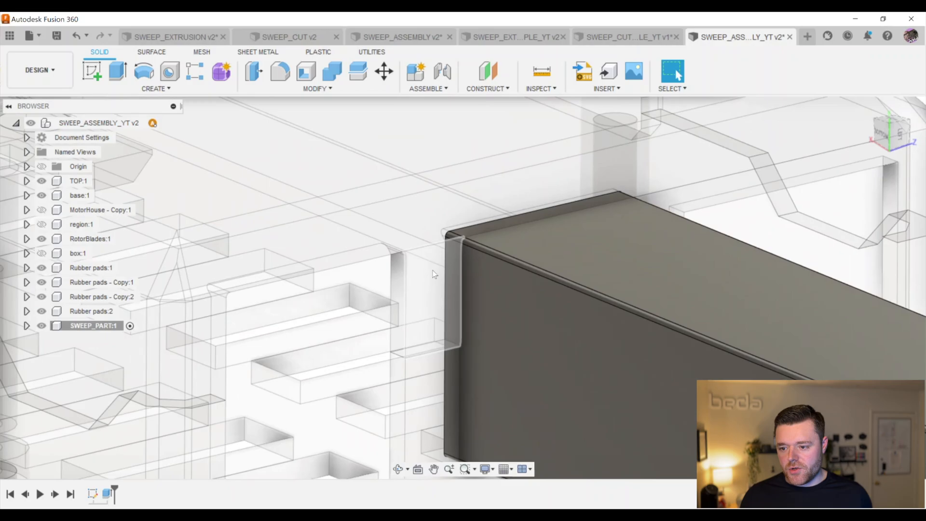
{"action": "left_click", "coordinate": [433, 272]}
{"action": "scroll", "coordinate": [433, 272], "scroll_direction": "down", "scroll_amount": 2}
{"action": "mouse_move", "coordinate": [433, 272]}
{"action": "middle_mouse_down", "text": "shift"}
{"action": "mouse_move", "coordinate": [409, 238]}
{"action": "mouse_move", "coordinate": [447, 284]}
{"action": "middle_mouse_up", "text": "shift"}
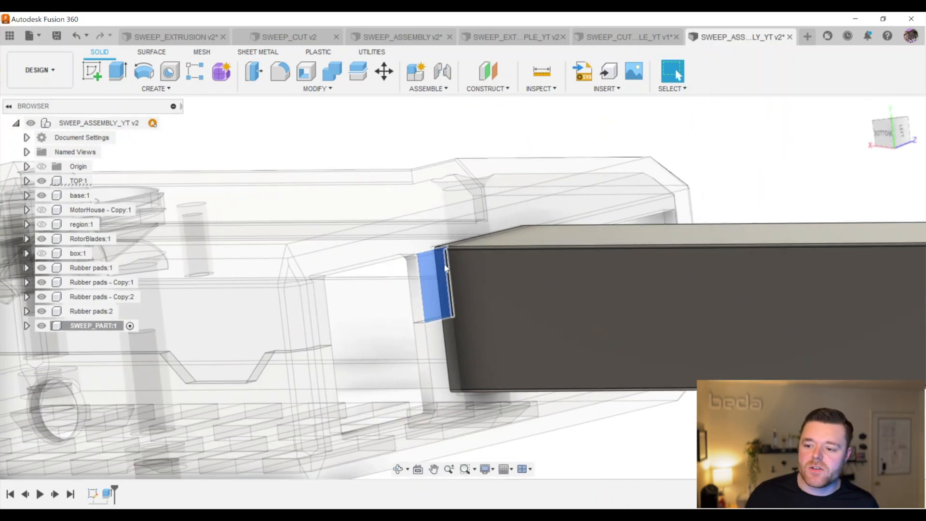
{"action": "mouse_move", "coordinate": [519, 255]}
{"action": "middle_mouse_down", "text": "shift"}
{"action": "mouse_move", "coordinate": [474, 248]}
{"action": "mouse_move", "coordinate": [424, 263]}
{"action": "mouse_move", "coordinate": [444, 291]}
{"action": "mouse_move", "coordinate": [468, 270]}
{"action": "mouse_move", "coordinate": [458, 244]}
{"action": "mouse_move", "coordinate": [368, 234]}
{"action": "mouse_move", "coordinate": [659, 158]}
{"action": "middle_mouse_up", "text": "shift"}
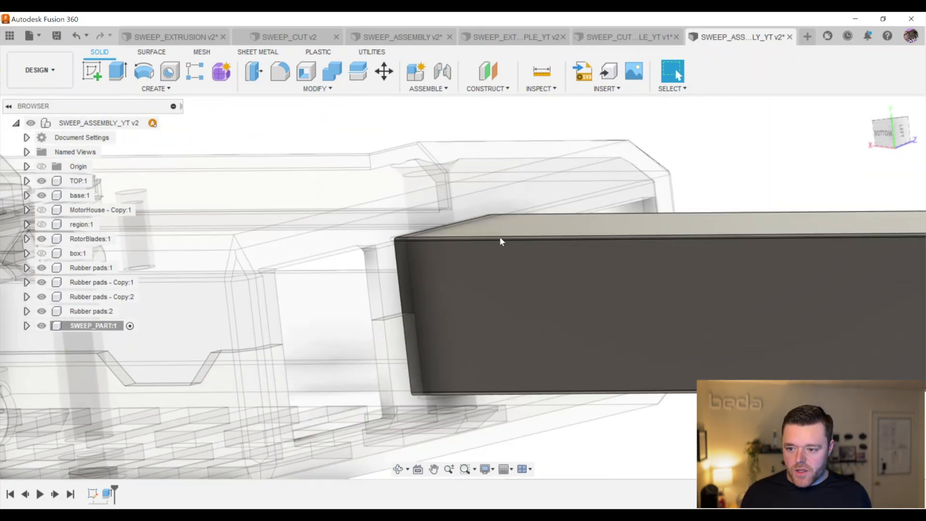
{"action": "scroll", "coordinate": [405, 244], "scroll_direction": "up", "scroll_amount": 5}
{"action": "middle_click_drag", "start_coordinate": [409, 246], "coordinate": [404, 276], "text": "shift"}
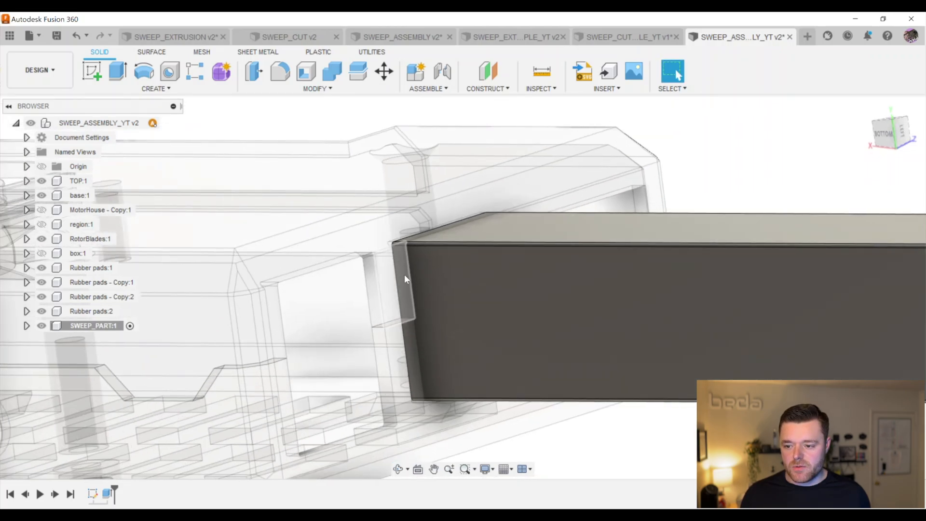
Start a sketch on the TOP's divider face beside the middle port opening and hide the SWEEP_PART component
{"action": "left_click", "coordinate": [396, 274]}
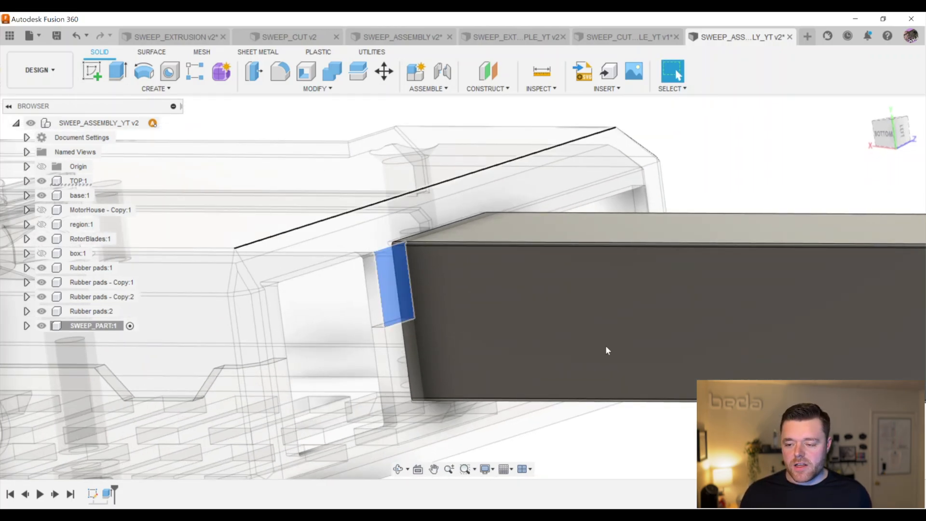
{"action": "scroll", "coordinate": [385, 269], "scroll_direction": "down", "scroll_amount": 2}
{"action": "left_click", "coordinate": [92, 72]}
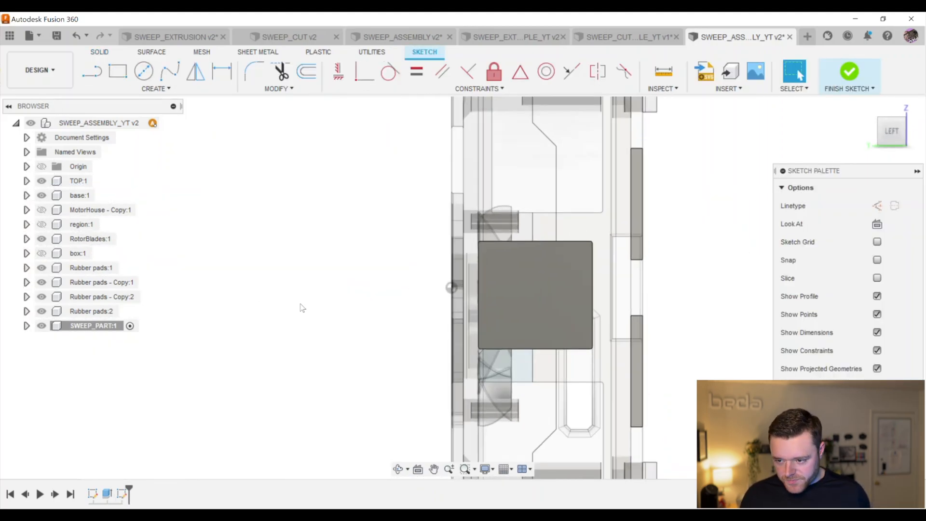
{"action": "scroll", "coordinate": [520, 303], "scroll_direction": "up", "scroll_amount": 2}
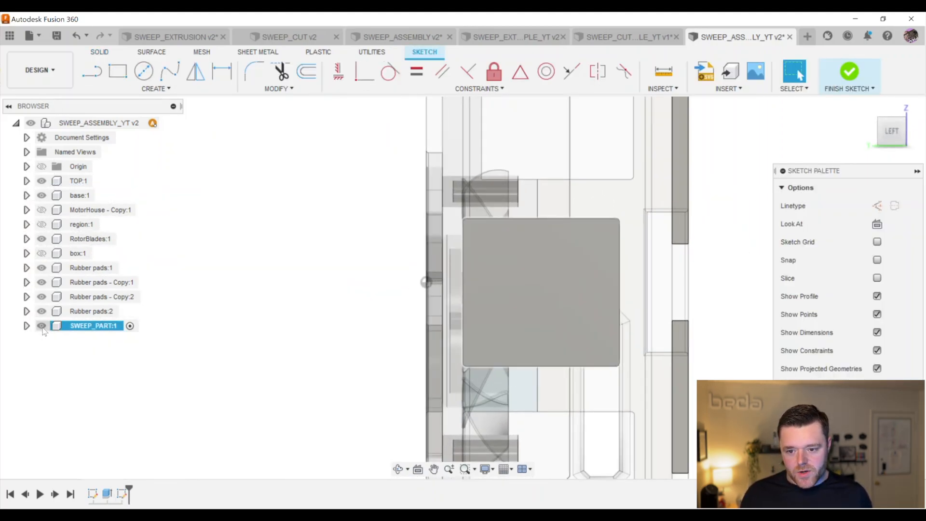
{"action": "left_click", "coordinate": [42, 326]}
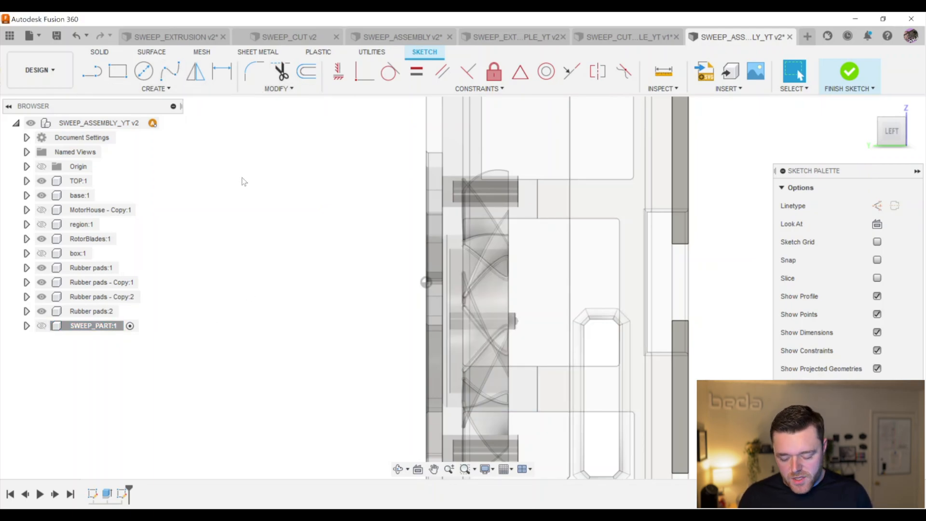
Project the base face and three TOP faces around the middle port opening into the sketch with projection link on
{"action": "key", "text": "p"}
{"action": "left_click", "coordinate": [558, 201]}
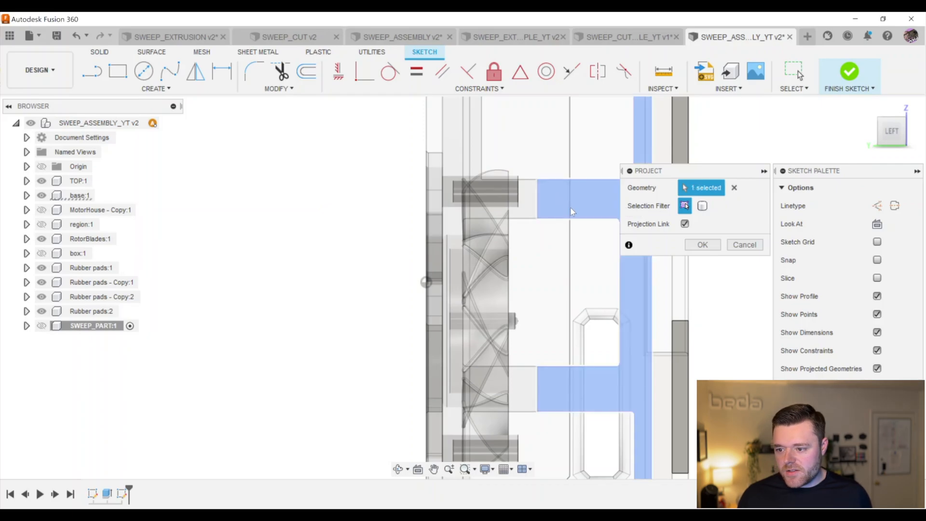
{"action": "left_click", "coordinate": [522, 203]}
{"action": "left_click", "coordinate": [446, 238]}
{"action": "left_click", "coordinate": [519, 388]}
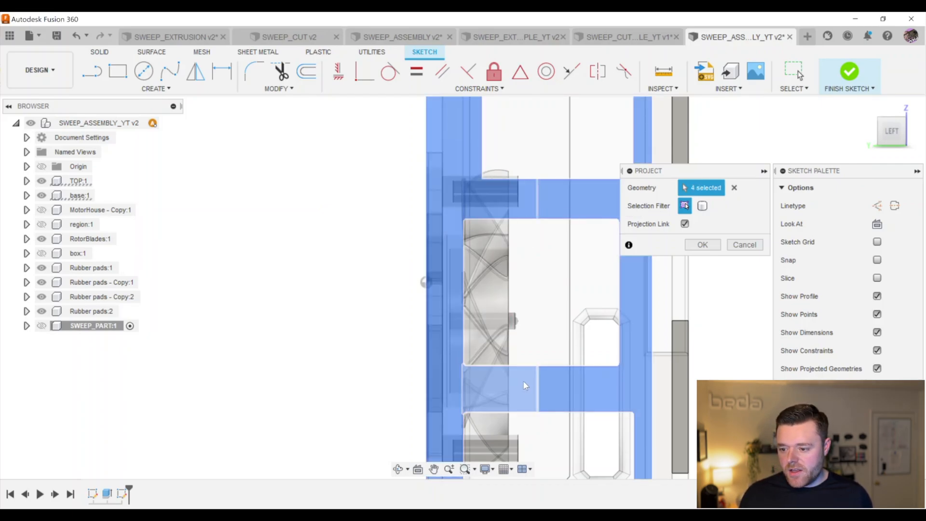
{"action": "left_click", "coordinate": [703, 245]}
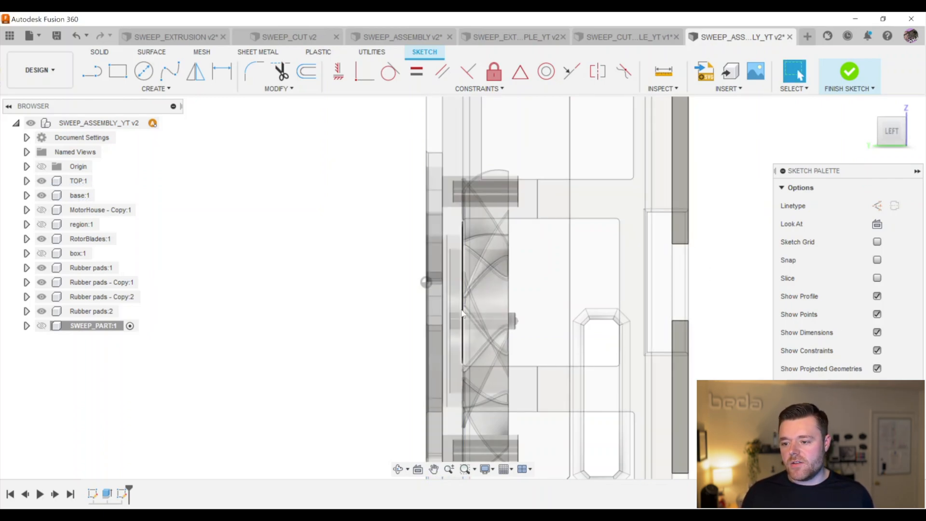
Show the SWEEP_PART component again and project the TOP's divider face beside the extruded block into the sketch
{"action": "scroll", "coordinate": [307, 194], "scroll_direction": "down", "scroll_amount": 1}
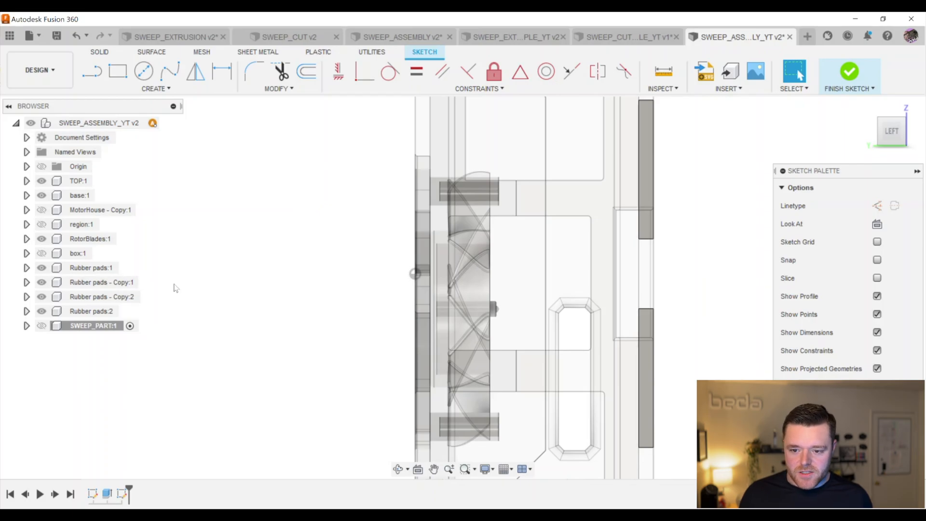
{"action": "left_click", "coordinate": [41, 325]}
{"action": "mouse_move", "coordinate": [388, 231]}
{"action": "middle_mouse_down", "text": "shift"}
{"action": "mouse_move", "coordinate": [466, 190]}
{"action": "mouse_move", "coordinate": [432, 150]}
{"action": "mouse_move", "coordinate": [399, 147]}
{"action": "mouse_move", "coordinate": [403, 194]}
{"action": "middle_mouse_up", "text": "shift"}
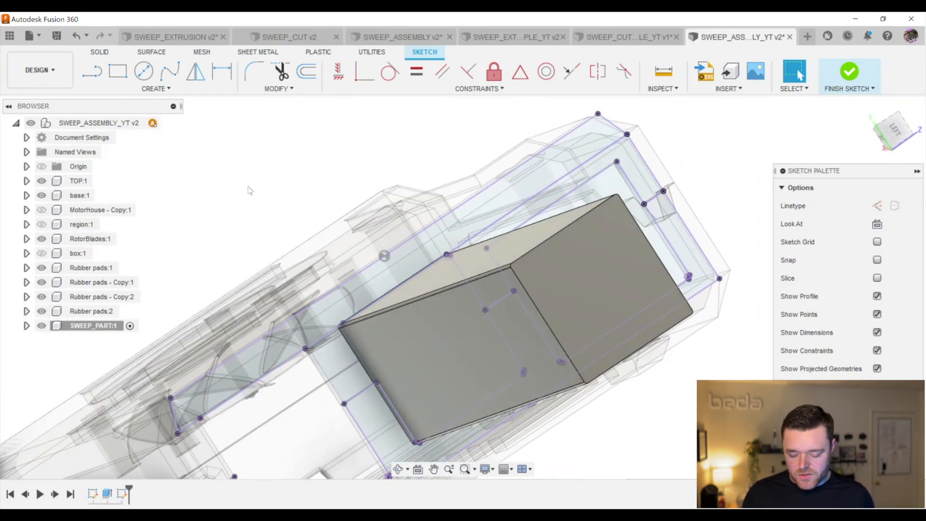
{"action": "key", "text": "p"}
{"action": "left_click", "coordinate": [332, 351]}
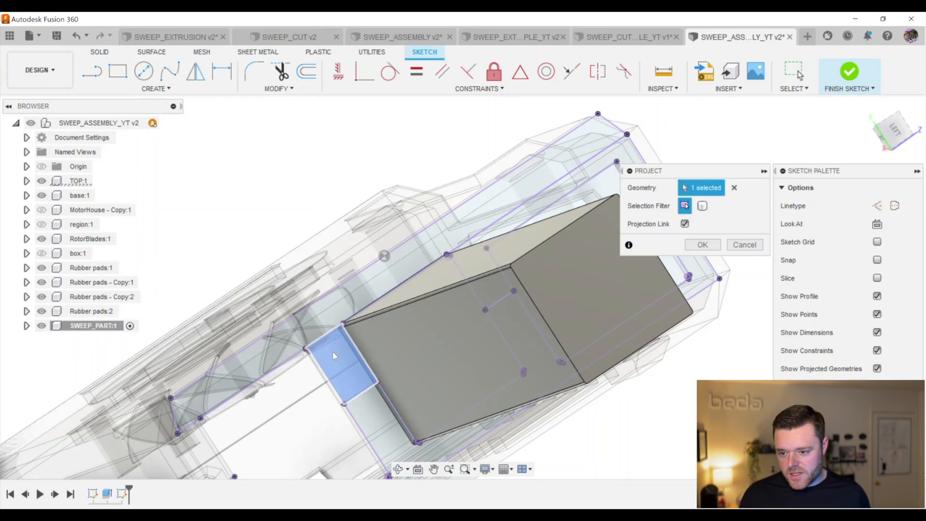
{"action": "left_click", "coordinate": [709, 247]}
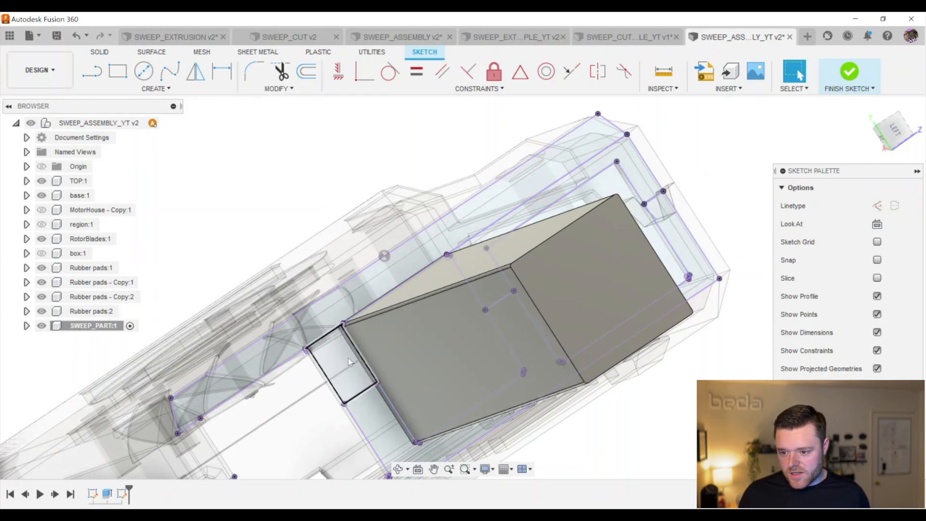
Expand SWEEP_PART and hide its Bodies folder so only the projected sketch geometry shows at the port openings
{"action": "middle_click_drag", "start_coordinate": [524, 279], "coordinate": [574, 284], "text": "shift"}
{"action": "scroll", "coordinate": [217, 337], "scroll_direction": "up", "scroll_amount": 3}
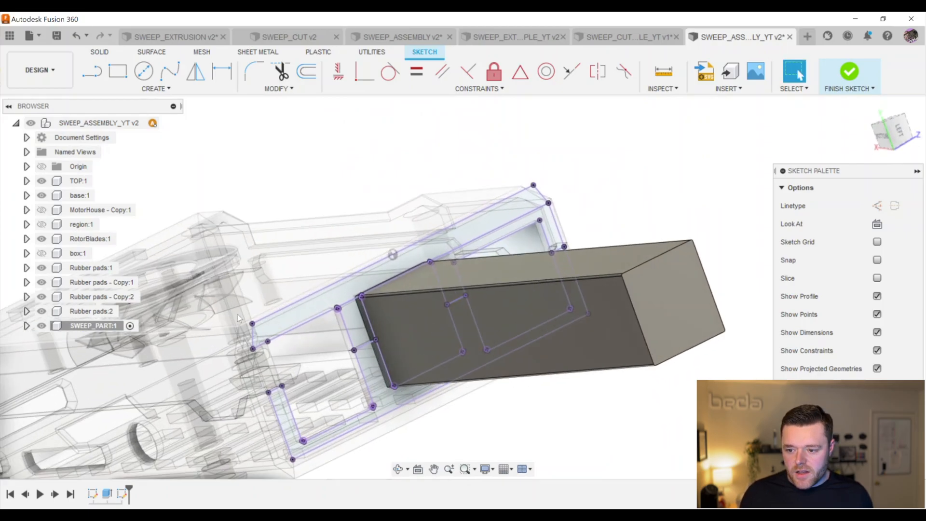
{"action": "left_click", "coordinate": [26, 325]}
{"action": "left_click", "coordinate": [53, 356]}
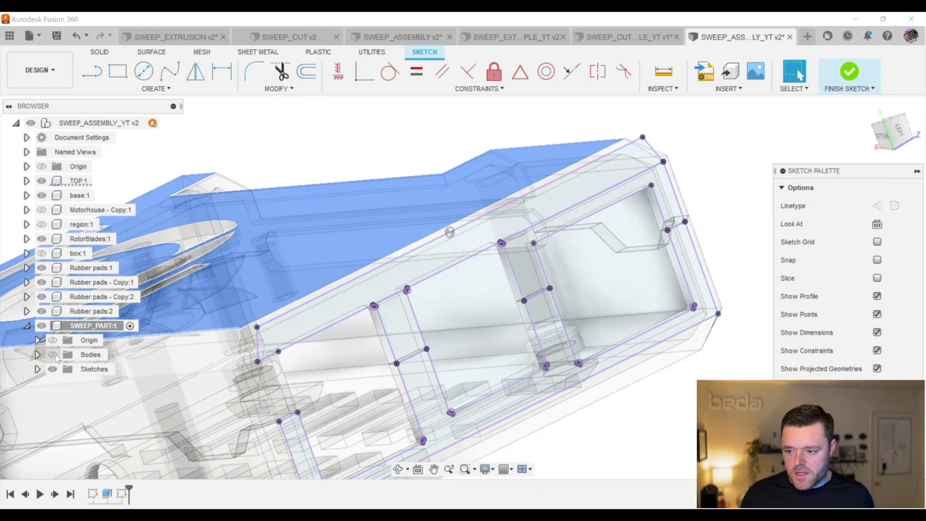
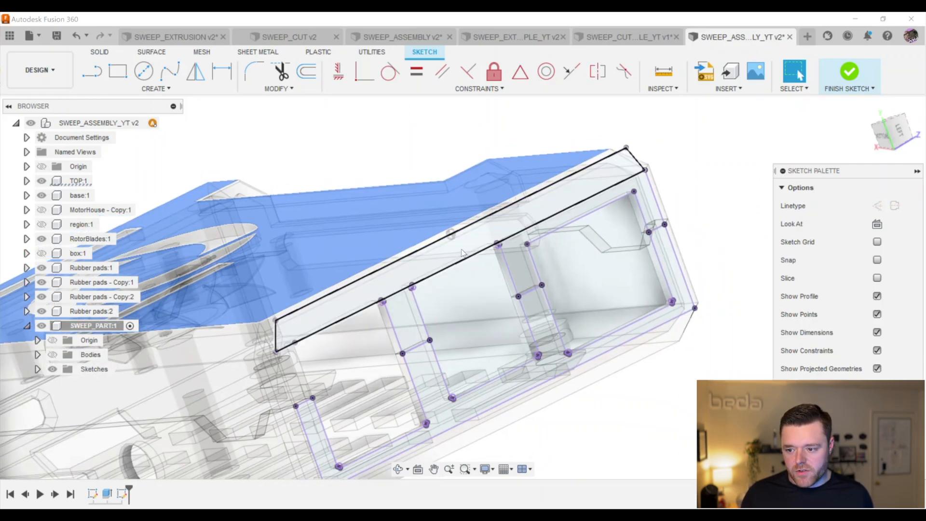
{"action": "scroll", "coordinate": [449, 212], "scroll_direction": "down", "scroll_amount": 3}
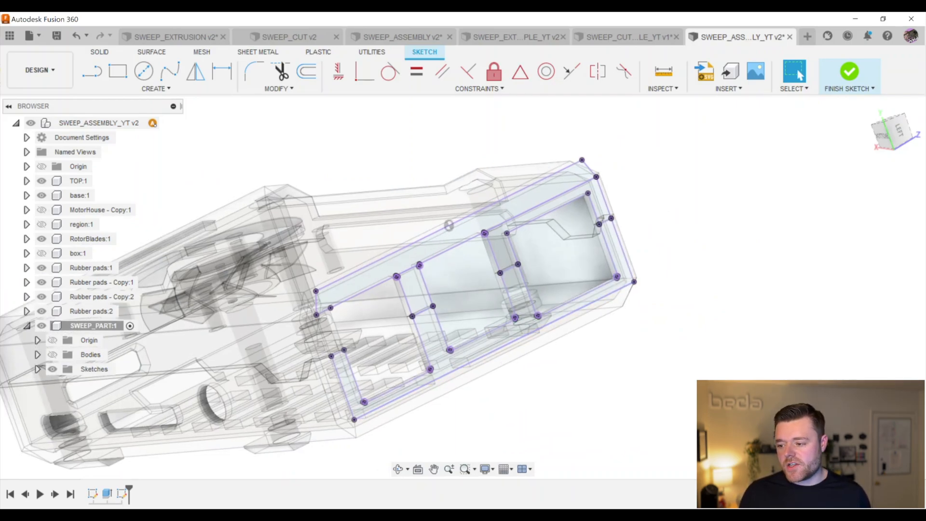
{"action": "mouse_move", "coordinate": [453, 231]}
{"action": "middle_mouse_down", "text": "shift"}
{"action": "mouse_move", "coordinate": [439, 262]}
{"action": "mouse_move", "coordinate": [421, 249]}
{"action": "middle_mouse_up", "text": "shift"}
{"action": "middle_click_drag", "start_coordinate": [462, 226], "coordinate": [438, 218], "text": "shift"}
{"action": "left_click", "coordinate": [495, 88]}
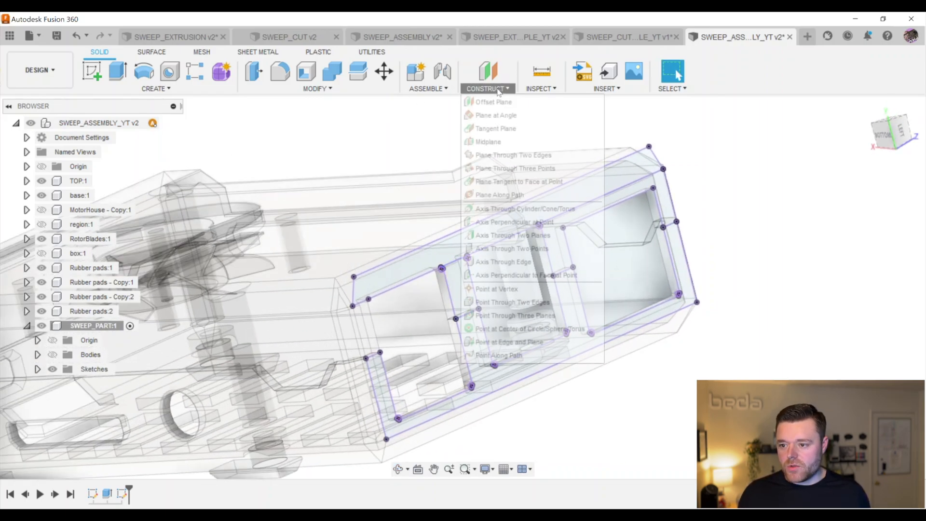
{"action": "left_click", "coordinate": [517, 196]}
{"action": "scroll", "coordinate": [481, 328], "scroll_direction": "up", "scroll_amount": 5}
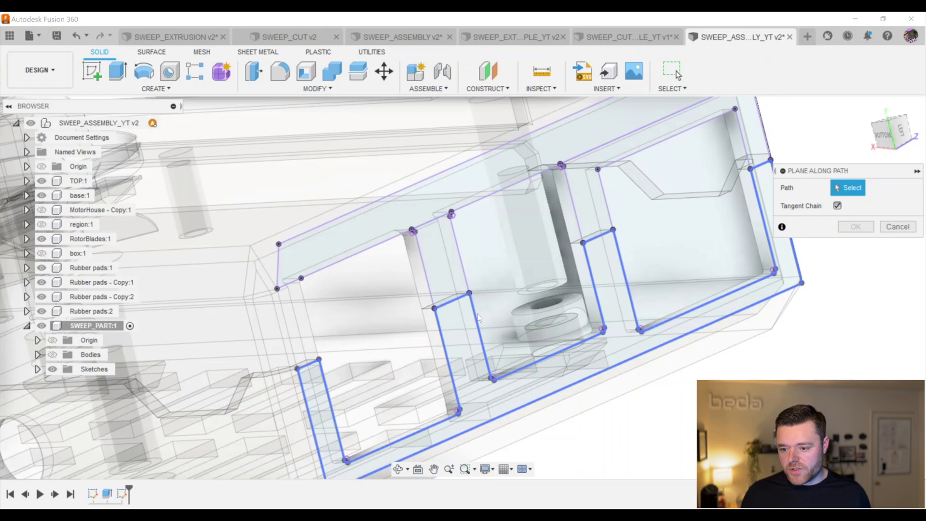
{"action": "scroll", "coordinate": [474, 313], "scroll_direction": "up", "scroll_amount": 4}
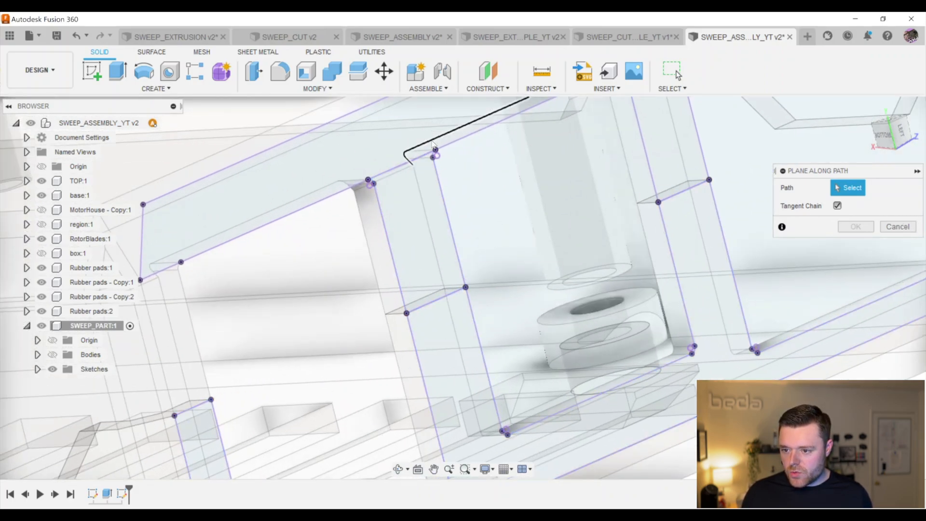
{"action": "scroll", "coordinate": [550, 270], "scroll_direction": "down", "scroll_amount": 2}
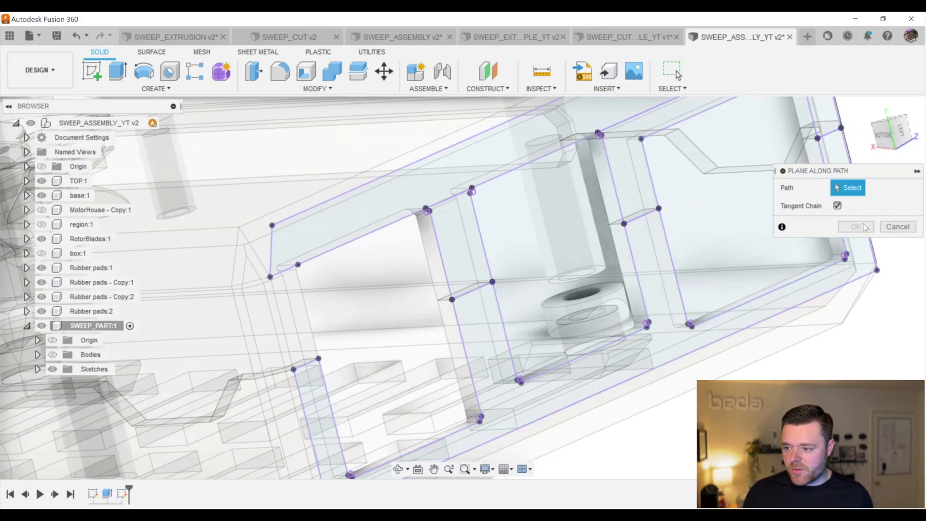
{"action": "left_click", "coordinate": [898, 227]}
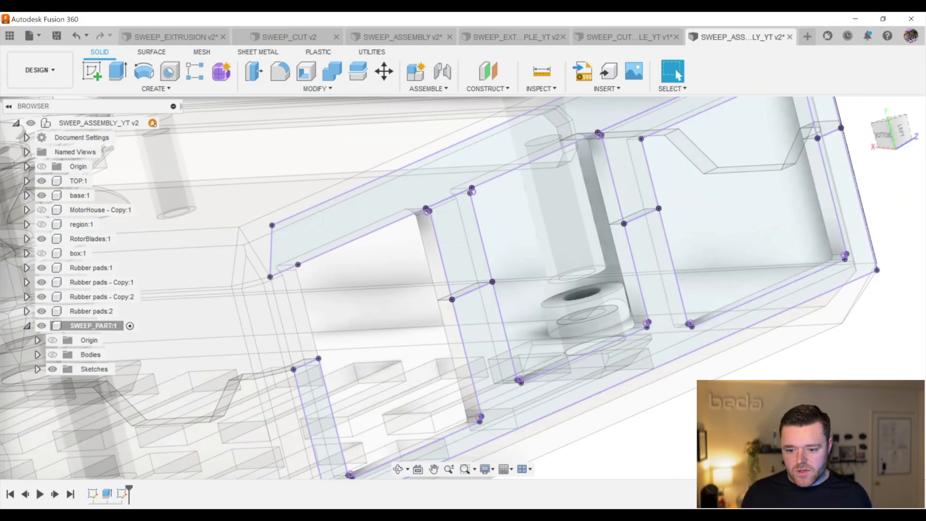
Reopen the latest sketch for editing and delete the projected line crossing the divider below the middle port opening
{"action": "left_click", "coordinate": [122, 493]}
{"action": "right_click", "coordinate": [122, 493]}
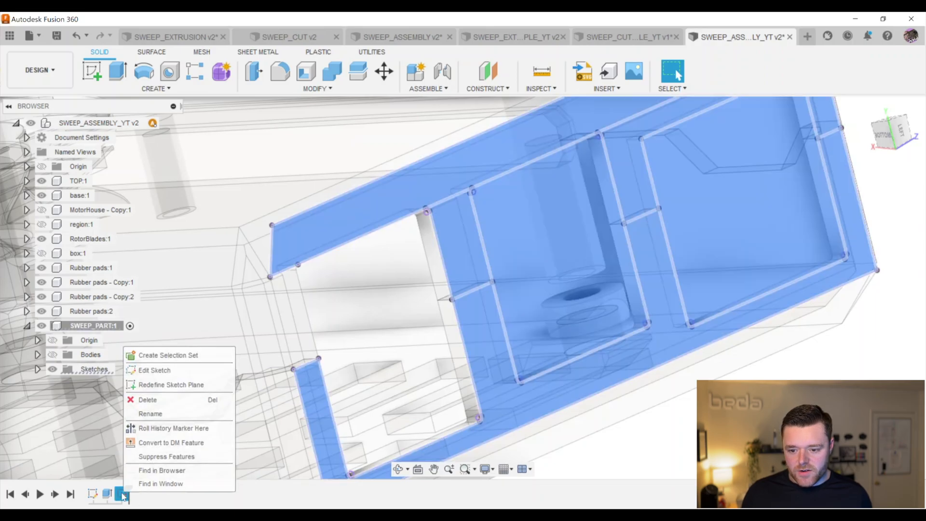
{"action": "left_click", "coordinate": [154, 370]}
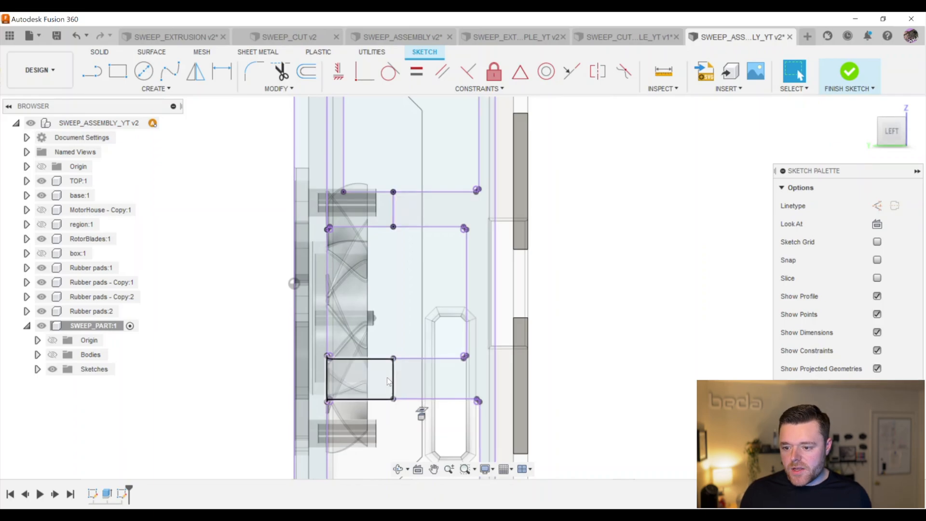
{"action": "left_click", "coordinate": [281, 72]}
{"action": "scroll", "coordinate": [395, 379], "scroll_direction": "up", "scroll_amount": 2}
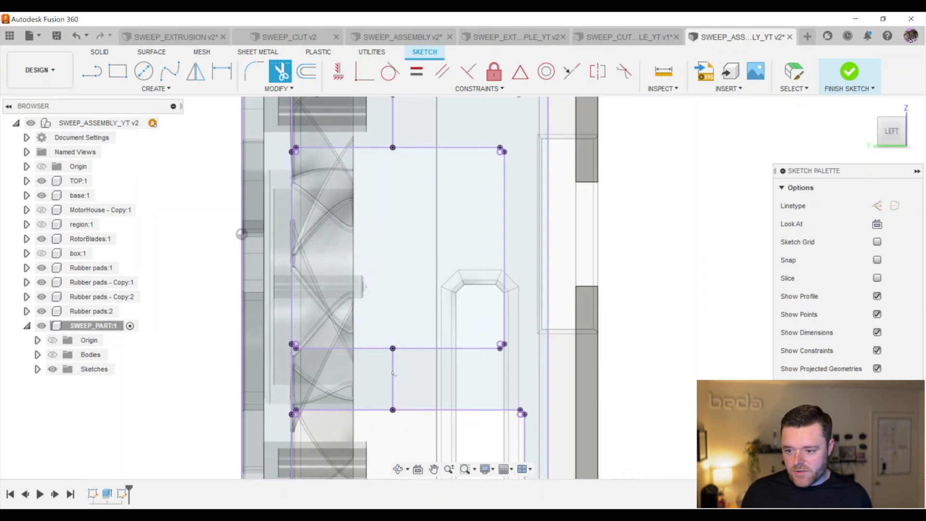
{"action": "key", "text": "Escape"}
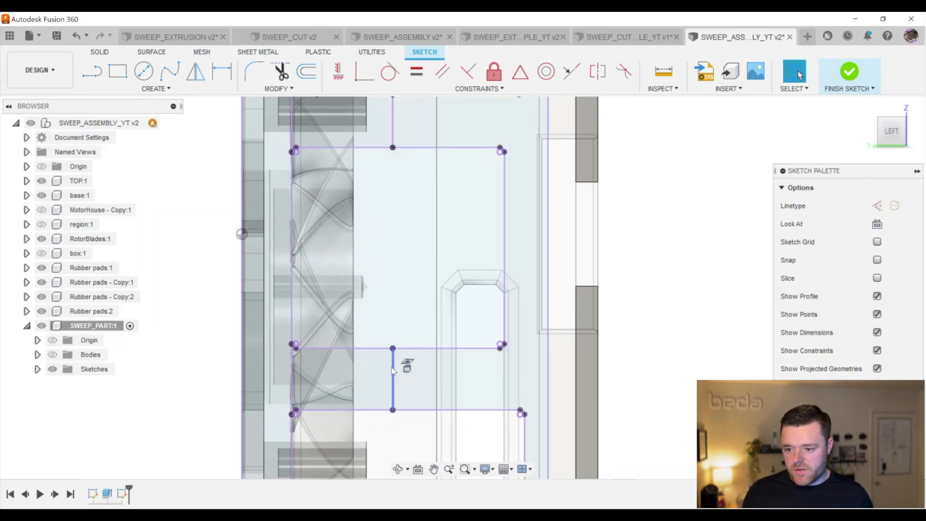
{"action": "left_click", "coordinate": [393, 370]}
{"action": "key", "text": "Escape"}
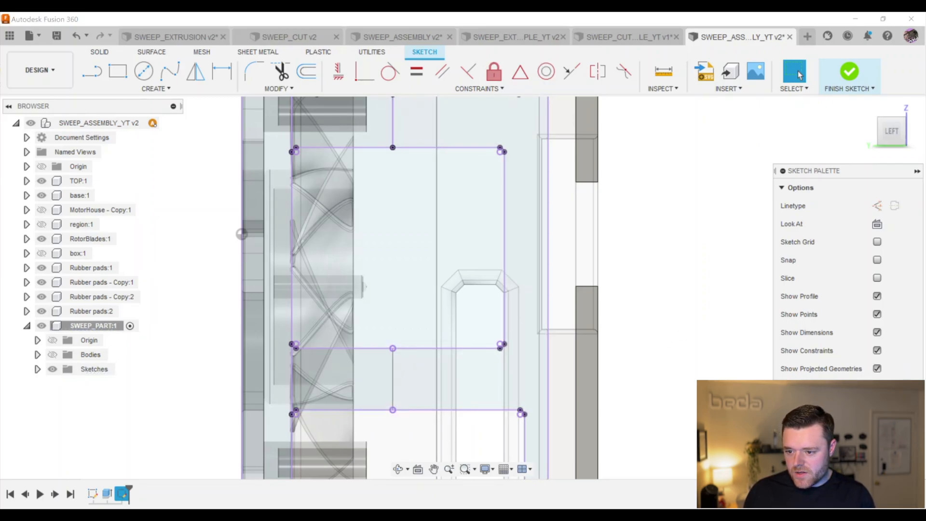
Finish the sketch and start a Plane Along Path on the projected line along the divider beside the middle port opening, with tangent chain on
{"action": "left_click", "coordinate": [849, 72]}
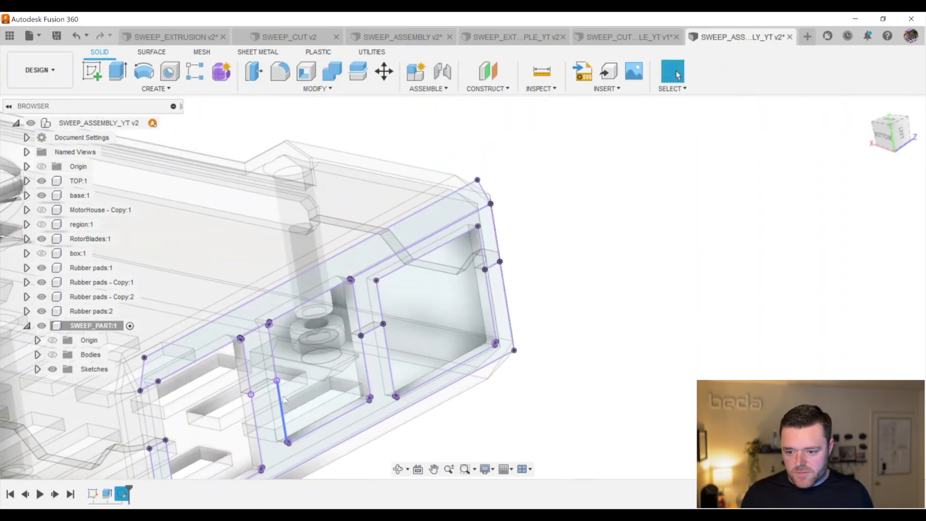
{"action": "scroll", "coordinate": [635, 282], "scroll_direction": "down", "scroll_amount": 3}
{"action": "scroll", "coordinate": [447, 384], "scroll_direction": "up", "scroll_amount": 1}
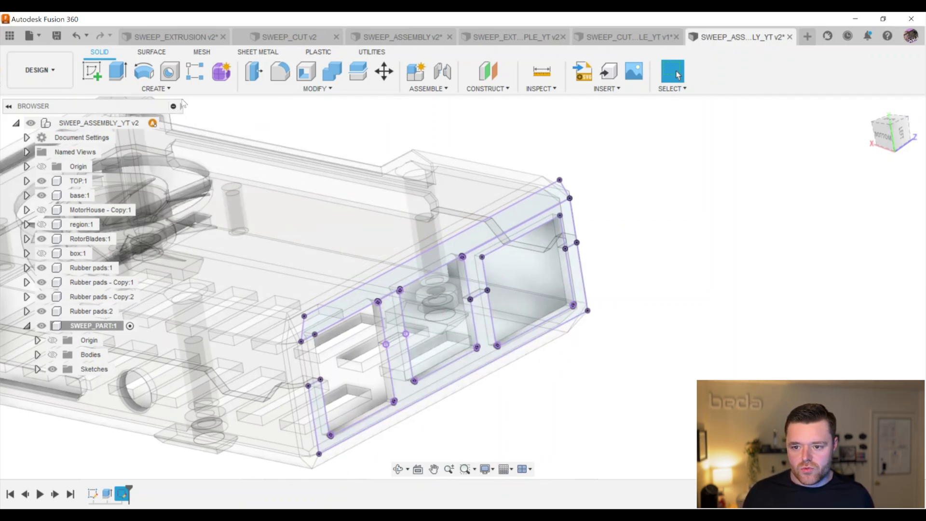
{"action": "left_click", "coordinate": [507, 90]}
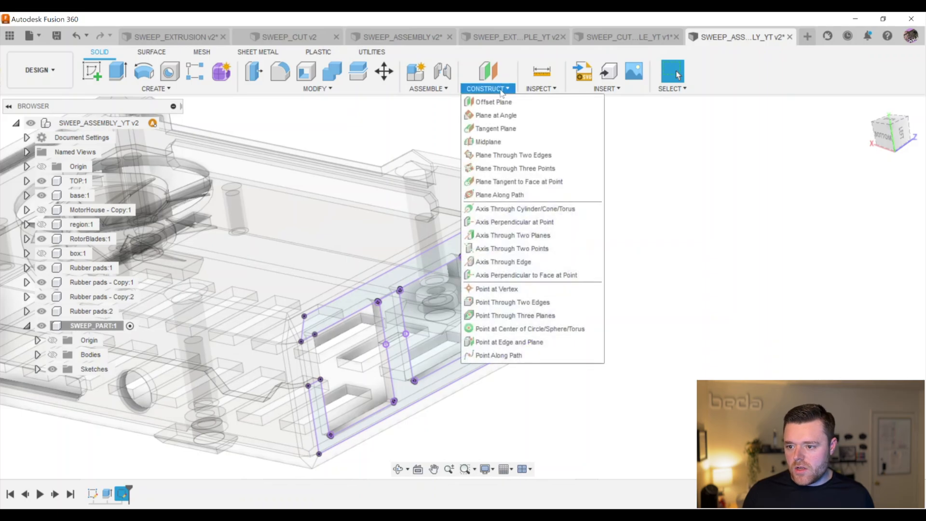
{"action": "left_click", "coordinate": [501, 194]}
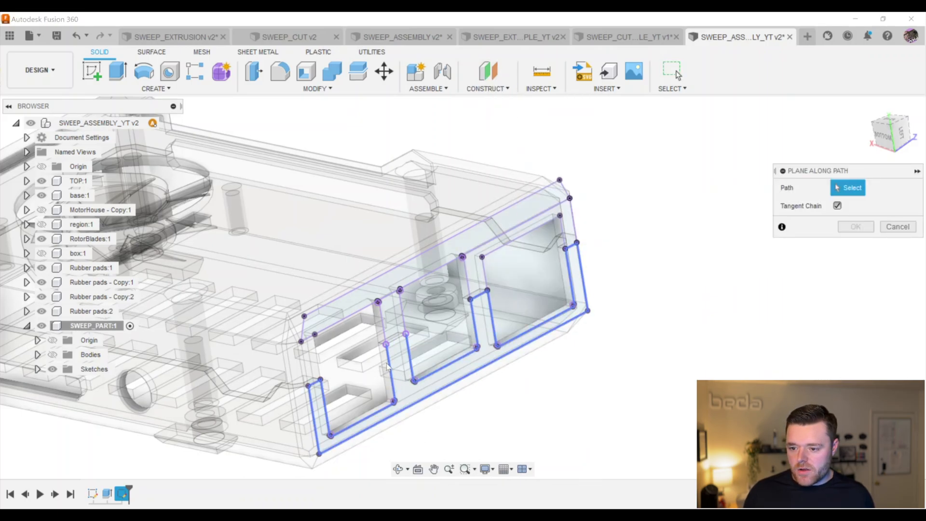
{"action": "scroll", "coordinate": [389, 362], "scroll_direction": "up", "scroll_amount": 5}
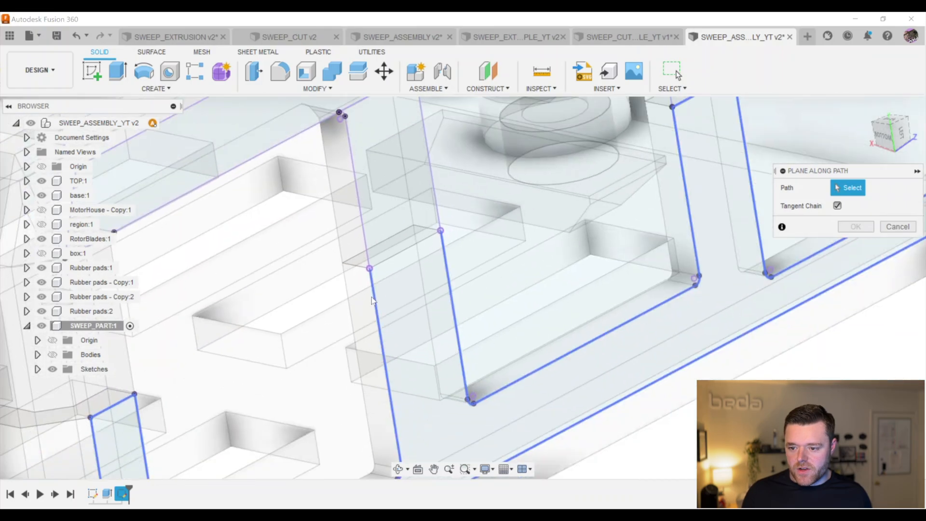
{"action": "left_click", "coordinate": [373, 295]}
{"action": "scroll", "coordinate": [396, 285], "scroll_direction": "down", "scroll_amount": 5}
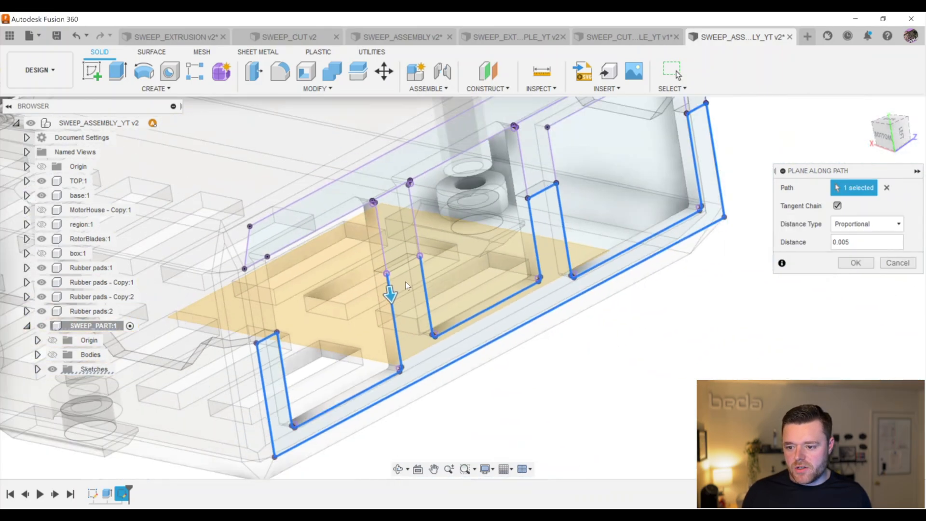
Set the plane's proportional distance to 0 and create it at the start of the path
{"action": "scroll", "coordinate": [404, 272], "scroll_direction": "up", "scroll_amount": 5}
{"action": "scroll", "coordinate": [409, 303], "scroll_direction": "down", "scroll_amount": 3}
{"action": "scroll", "coordinate": [411, 308], "scroll_direction": "down", "scroll_amount": 5}
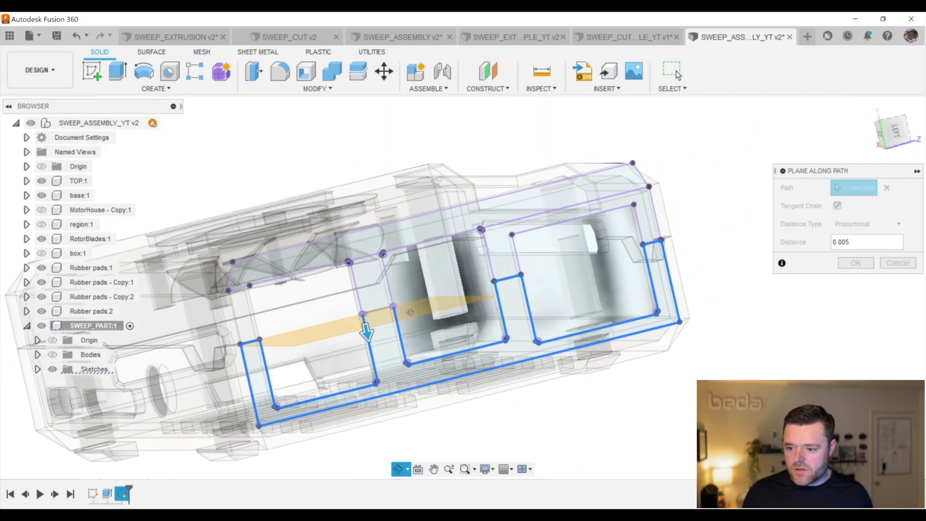
{"action": "scroll", "coordinate": [403, 328], "scroll_direction": "up", "scroll_amount": 5}
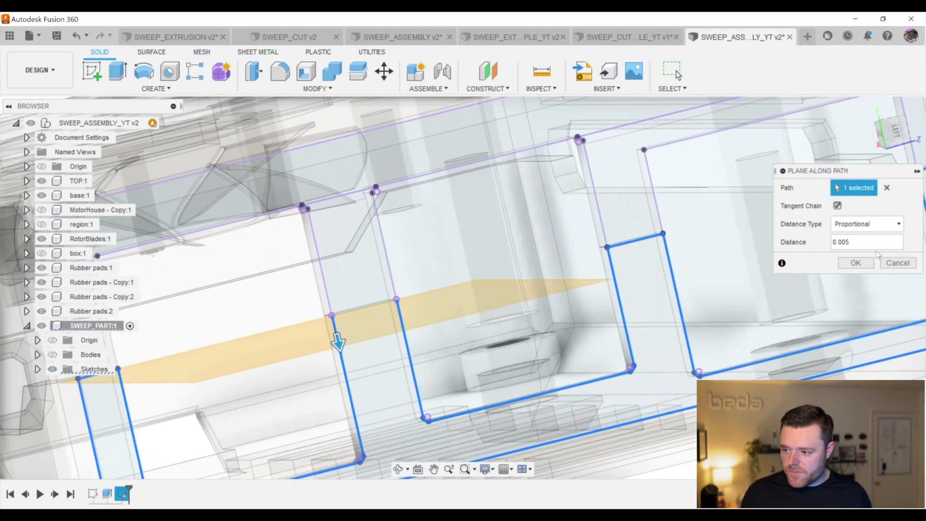
{"action": "double_click", "coordinate": [861, 240]}
{"action": "type", "text": "0"}
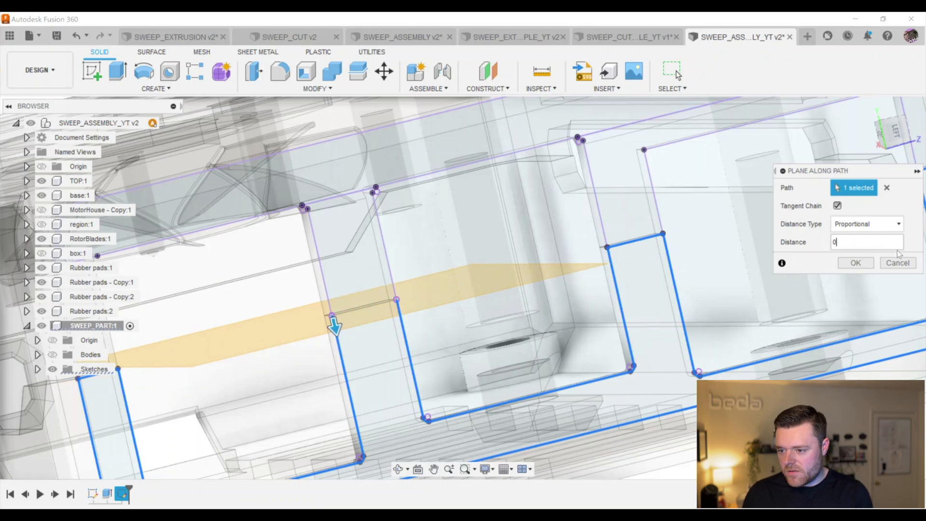
{"action": "key", "text": "Return"}
{"action": "mouse_move", "coordinate": [419, 274]}
{"action": "middle_mouse_down", "text": "shift"}
{"action": "mouse_move", "coordinate": [500, 332]}
{"action": "mouse_move", "coordinate": [487, 307]}
{"action": "mouse_move", "coordinate": [454, 338]}
{"action": "middle_mouse_up", "text": "shift"}
{"action": "scroll", "coordinate": [500, 335], "scroll_direction": "up", "scroll_amount": 2}
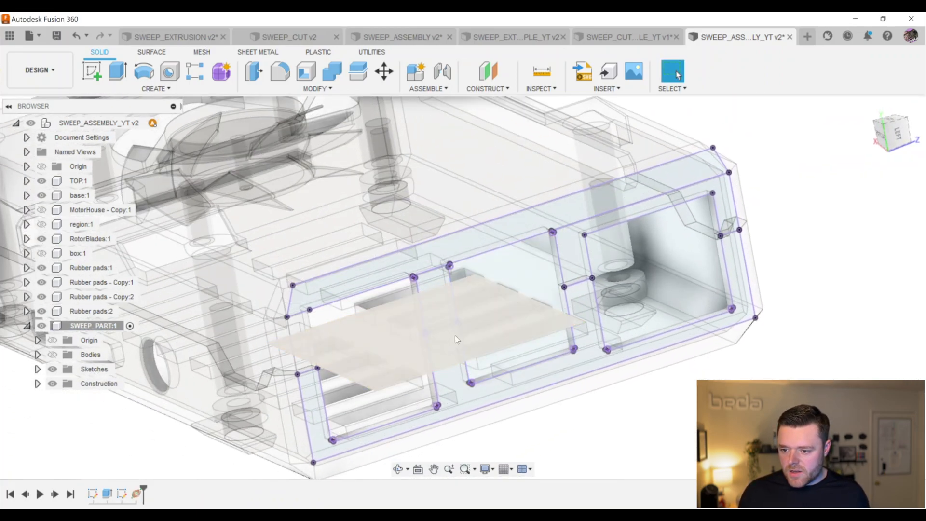
Show SWEEP_PART's Bodies folder again so the extruded block can be used together with the construction plane
{"action": "left_click", "coordinate": [488, 331]}
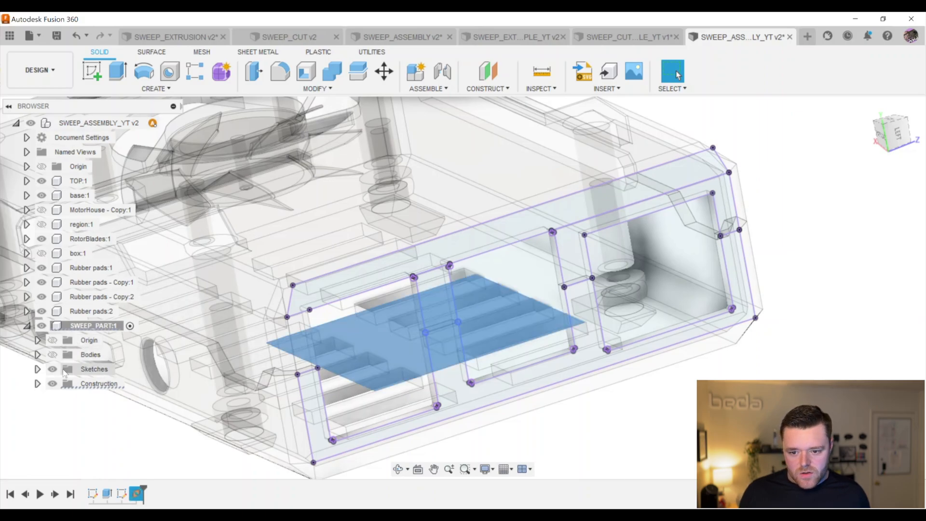
{"action": "key", "text": "Escape"}
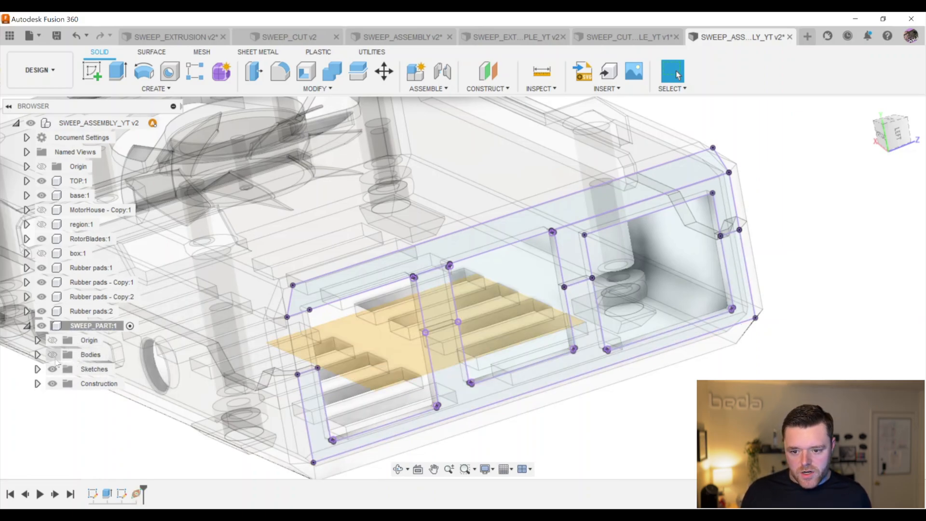
{"action": "left_click", "coordinate": [52, 354]}
{"action": "middle_click_drag", "start_coordinate": [481, 284], "coordinate": [525, 259], "text": "shift"}
{"action": "scroll", "coordinate": [527, 225], "scroll_direction": "up", "scroll_amount": 3}
{"action": "scroll", "coordinate": [525, 258], "scroll_direction": "up", "scroll_amount": 2}
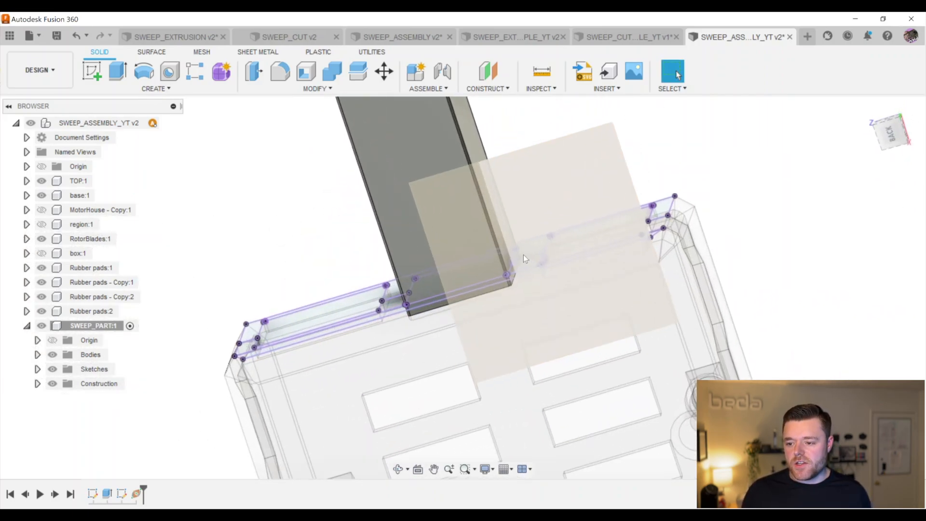
Start a sketch on the new construction plane and project the extruded block's long edge nearest the divider, with projection link on
{"action": "scroll", "coordinate": [524, 258], "scroll_direction": "up", "scroll_amount": 2}
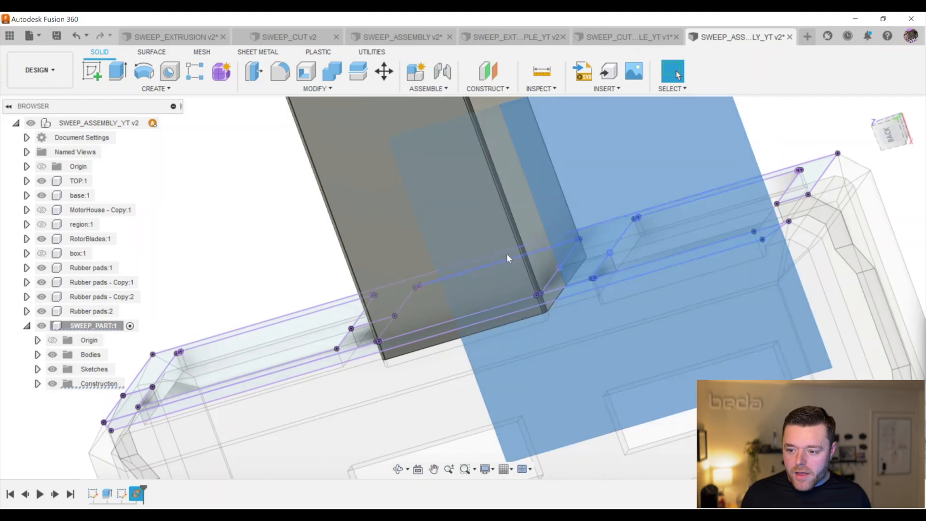
{"action": "scroll", "coordinate": [427, 285], "scroll_direction": "up", "scroll_amount": 3}
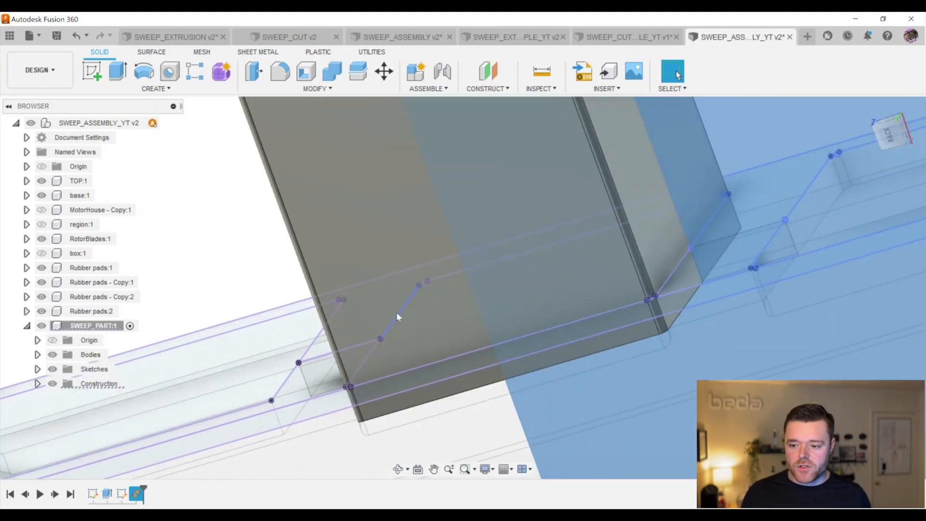
{"action": "scroll", "coordinate": [410, 328], "scroll_direction": "down", "scroll_amount": 3}
{"action": "scroll", "coordinate": [584, 241], "scroll_direction": "up", "scroll_amount": 4}
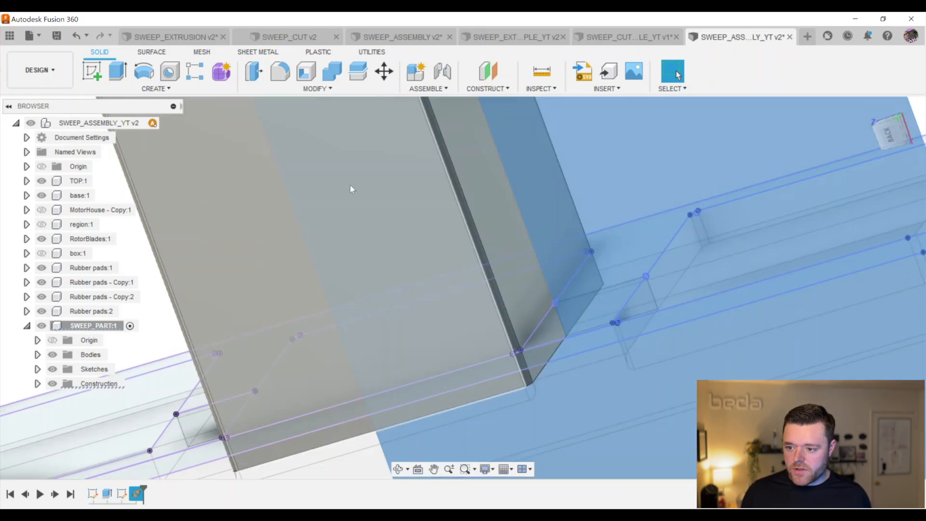
{"action": "left_click", "coordinate": [94, 77]}
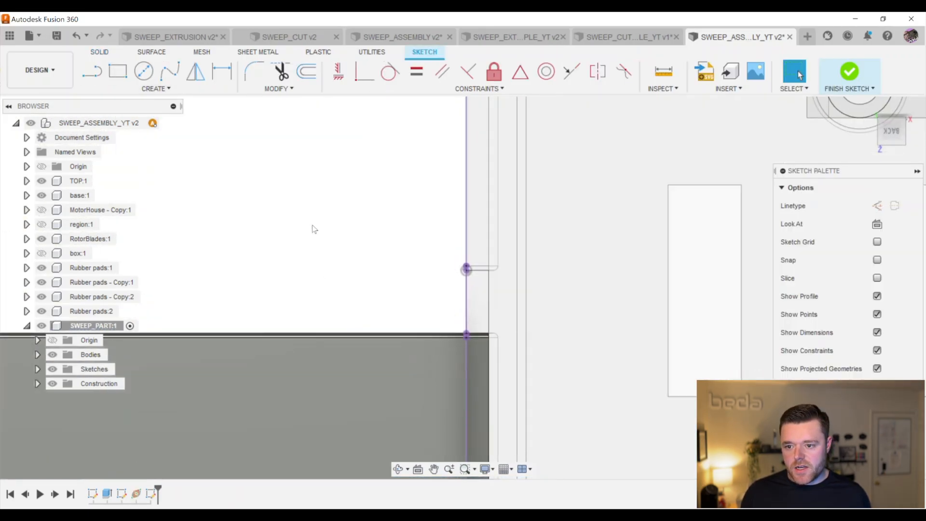
{"action": "key", "text": "p"}
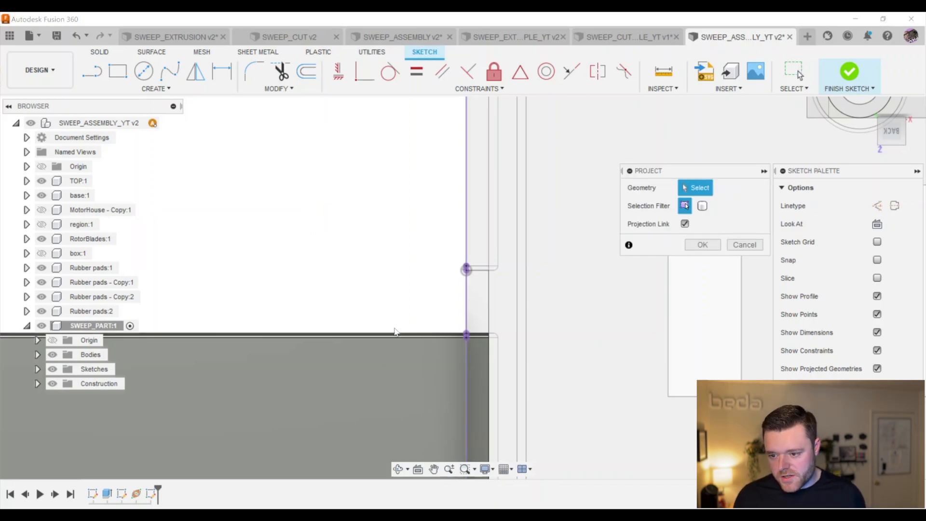
{"action": "left_click", "coordinate": [399, 334]}
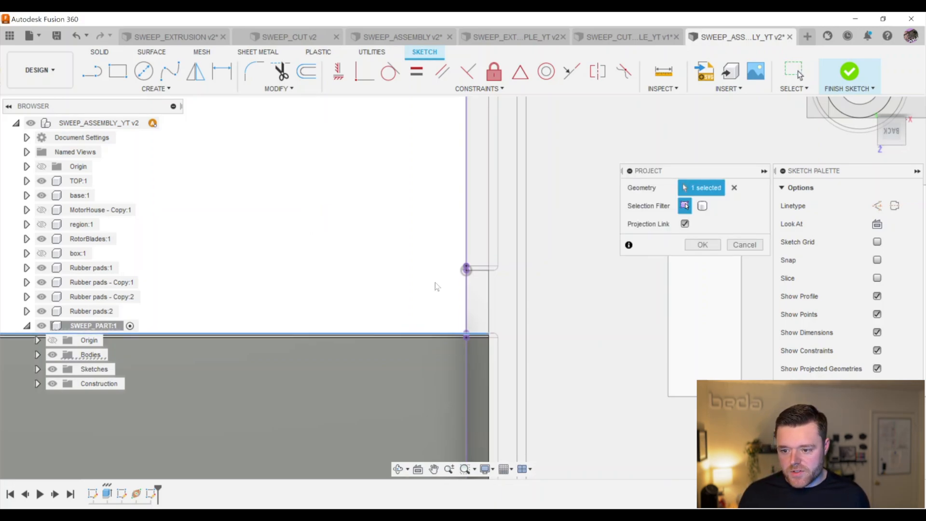
{"action": "scroll", "coordinate": [432, 304], "scroll_direction": "down", "scroll_amount": 3}
{"action": "scroll", "coordinate": [401, 326], "scroll_direction": "up", "scroll_amount": 3}
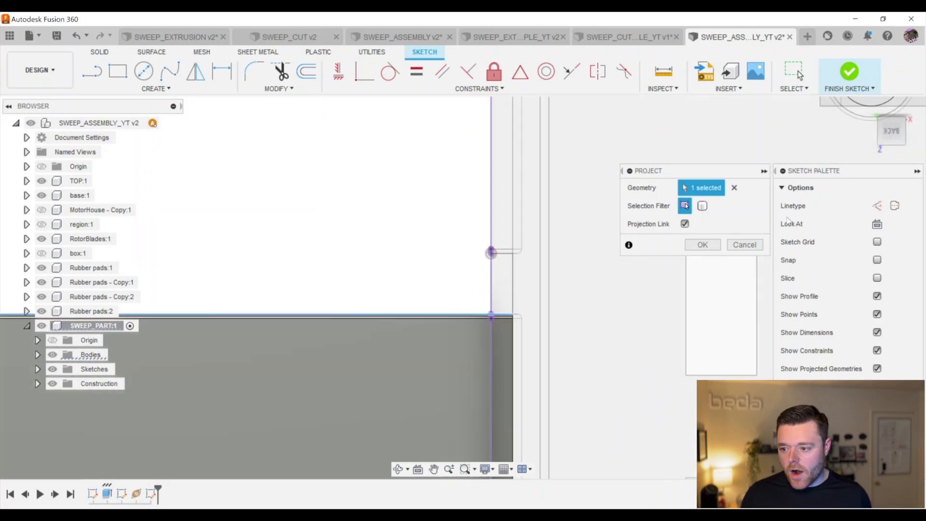
{"action": "left_click", "coordinate": [698, 245]}
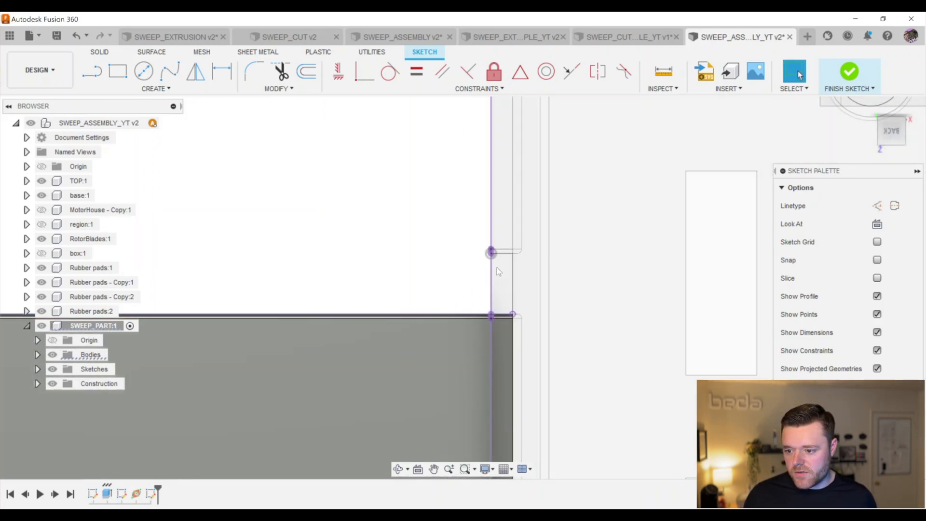
{"action": "left_click", "coordinate": [170, 71]}
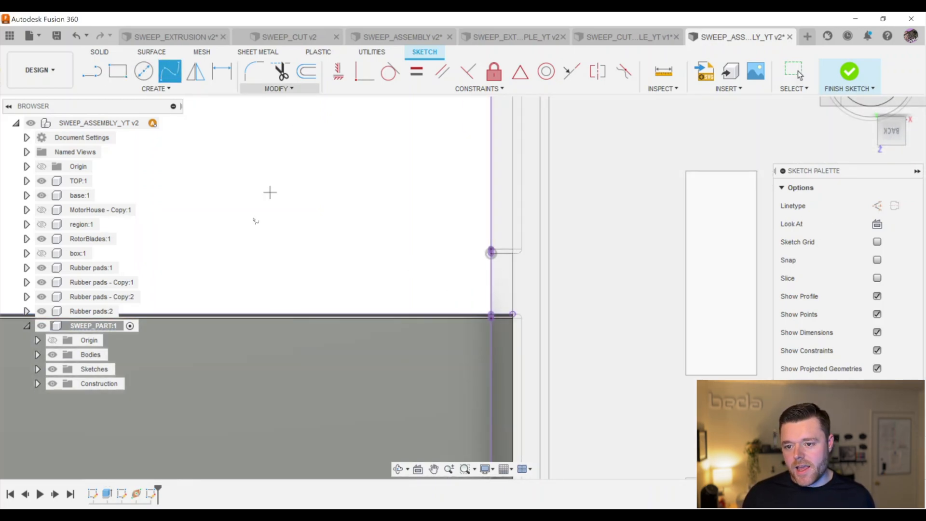
{"action": "left_click", "coordinate": [390, 273]}
{"action": "left_click", "coordinate": [440, 201]}
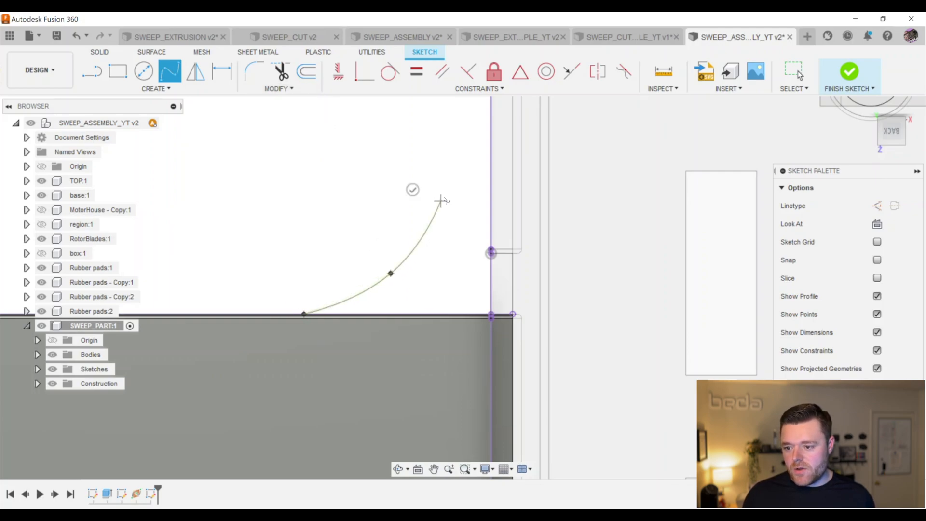
{"action": "left_click", "coordinate": [480, 196]}
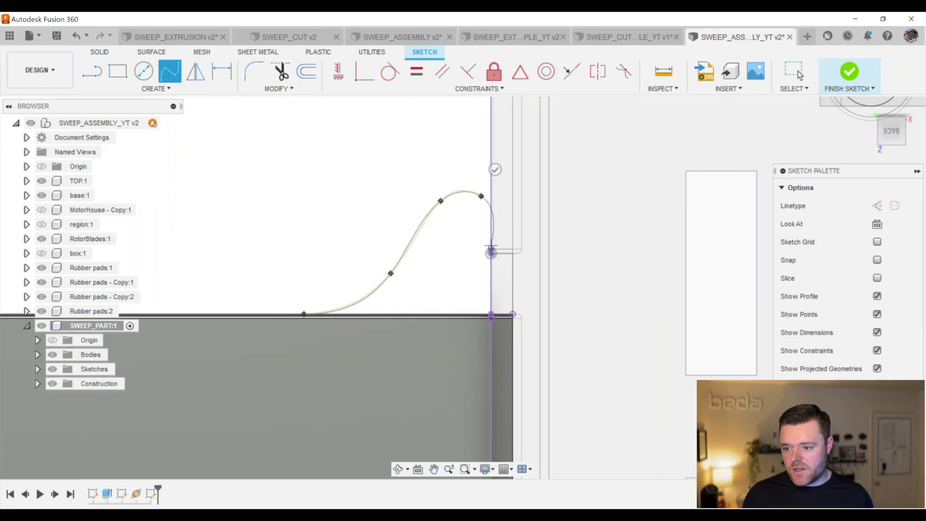
{"action": "left_click", "coordinate": [491, 252]}
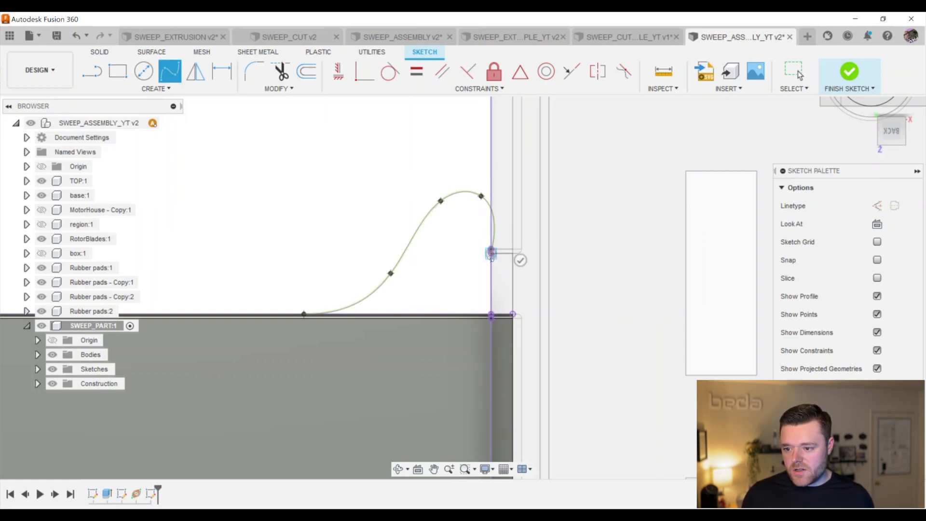
{"action": "key", "text": "Escape"}
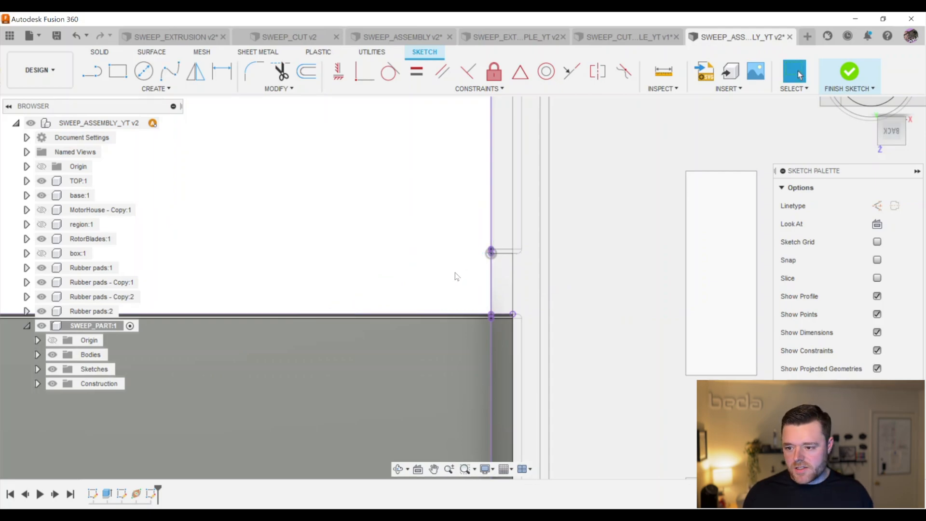
Project the earlier sketch's line along the case's outer face into this sketch with projection link on
{"action": "scroll", "coordinate": [308, 313], "scroll_direction": "down", "scroll_amount": 3}
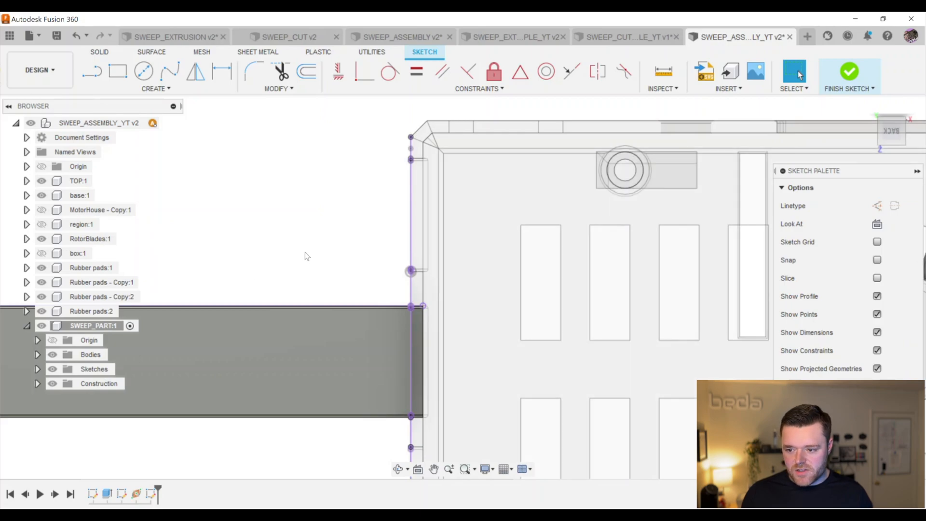
{"action": "key", "text": "p"}
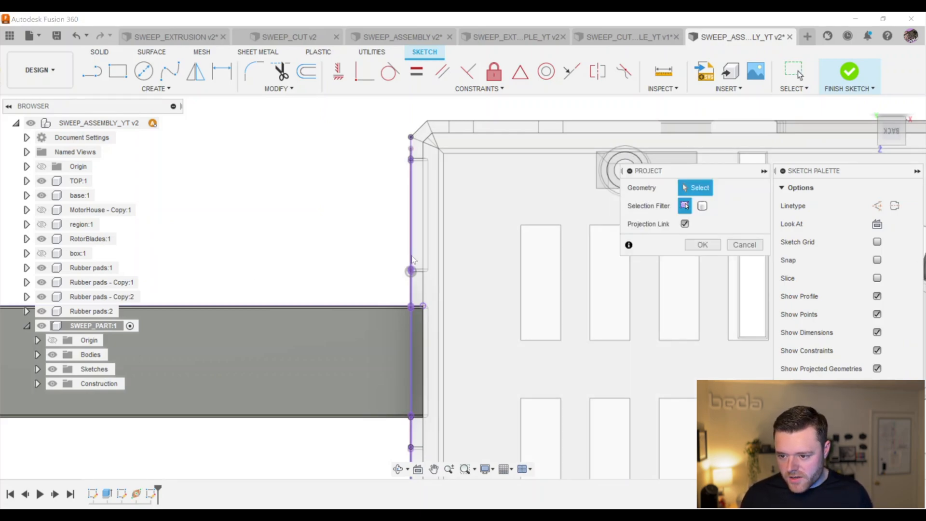
{"action": "left_click", "coordinate": [413, 260]}
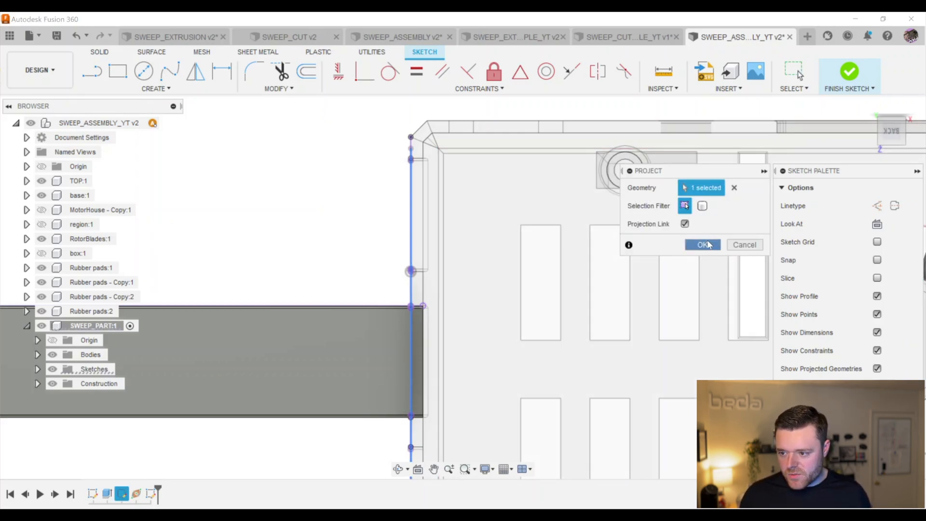
{"action": "left_click", "coordinate": [703, 245]}
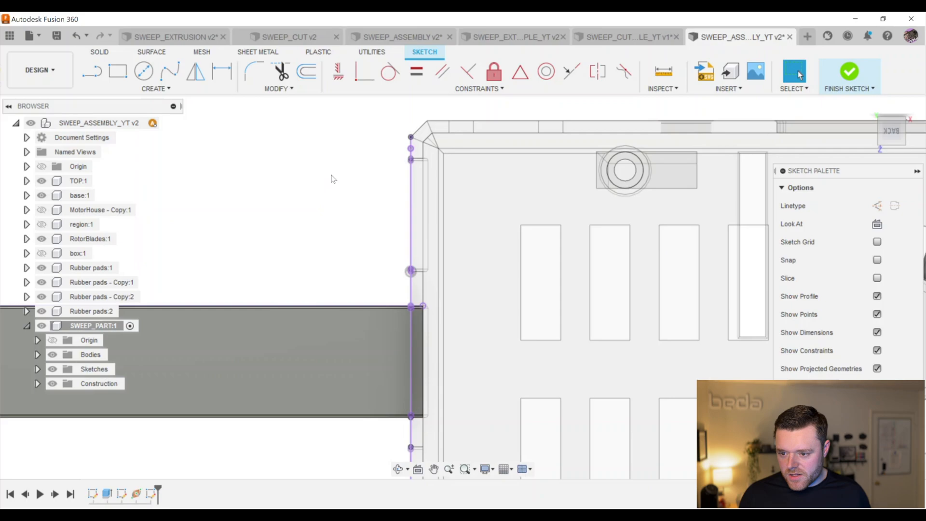
Draw a four-point fit point spline rising from the block's projected edge and ending on the projected case line, closing a hump-shaped profile
{"action": "left_click", "coordinate": [167, 69]}
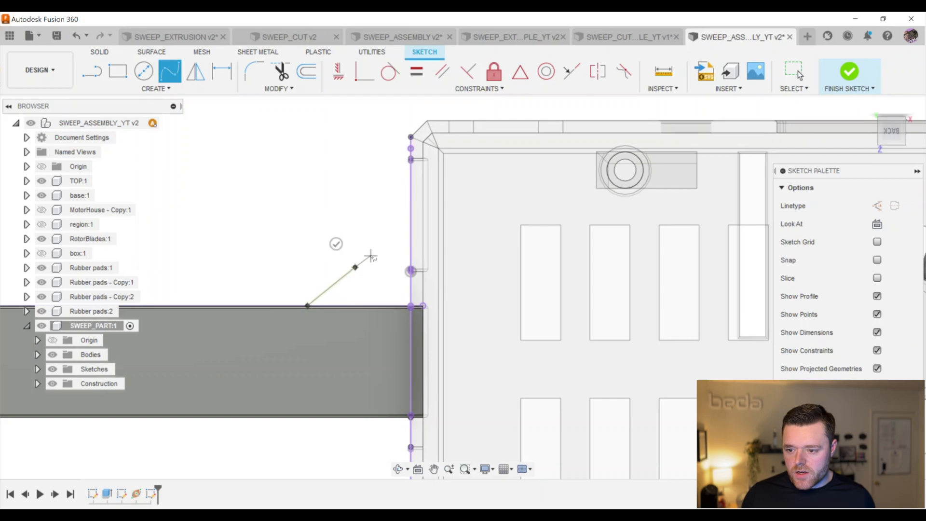
{"action": "left_click", "coordinate": [411, 236]}
{"action": "left_click", "coordinate": [435, 221]}
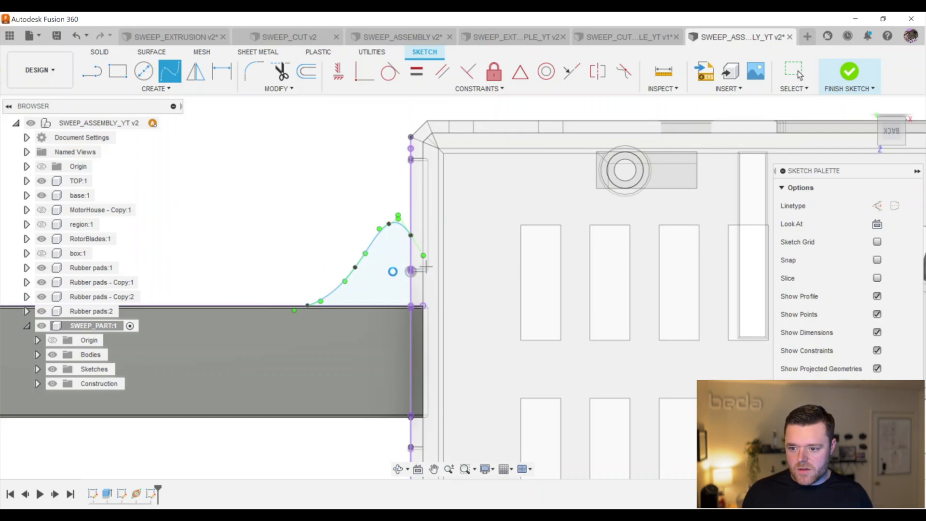
{"action": "key", "text": "Escape"}
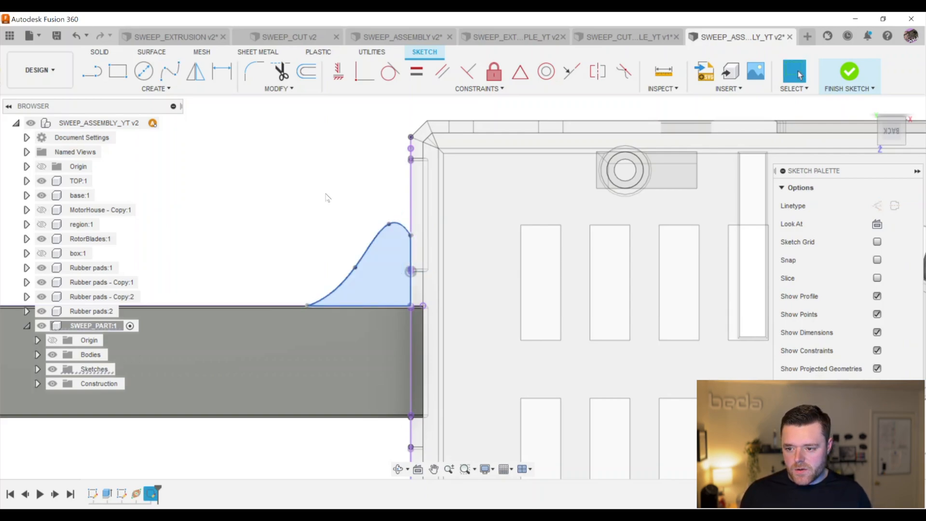
Reshape the hump profile by lowering its end on the case line and adjusting its crest and middle fit points, and finish the sketch
{"action": "left_click", "coordinate": [411, 242]}
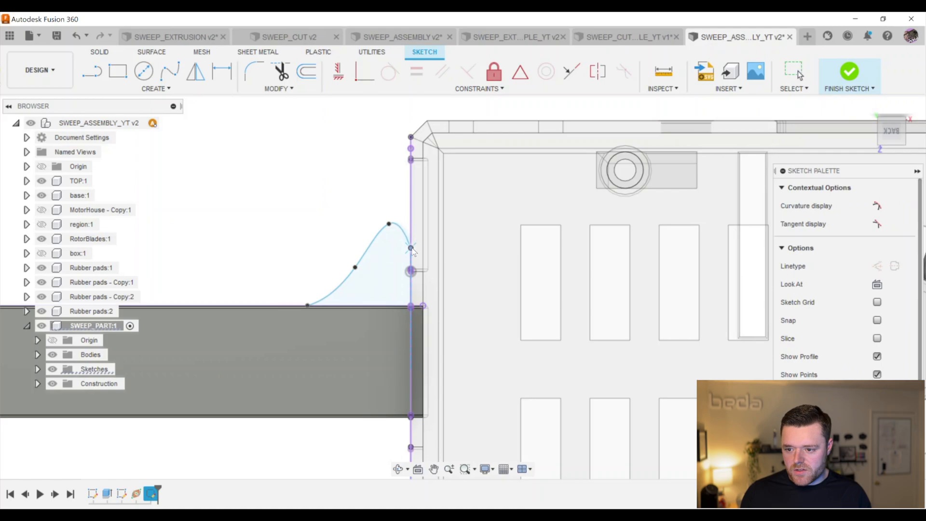
{"action": "left_click_drag", "start_coordinate": [389, 223], "coordinate": [399, 227]}
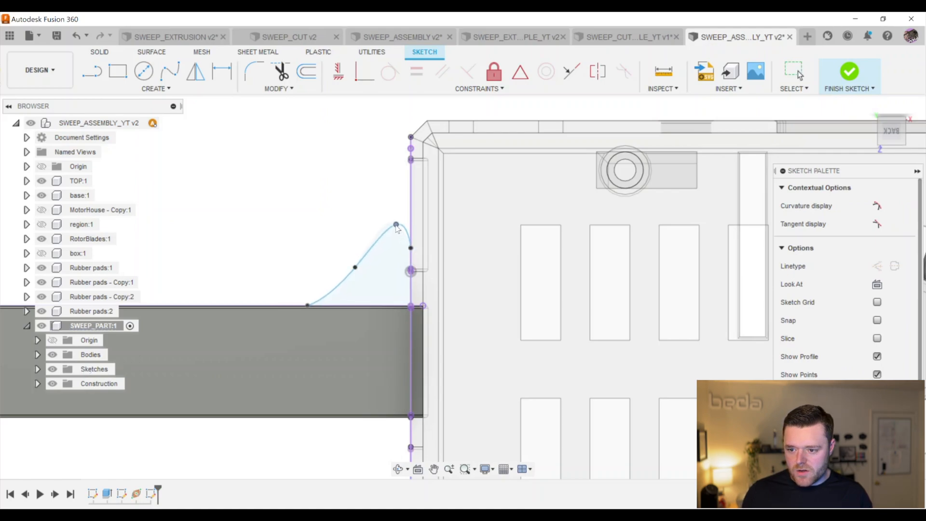
{"action": "left_click", "coordinate": [366, 216]}
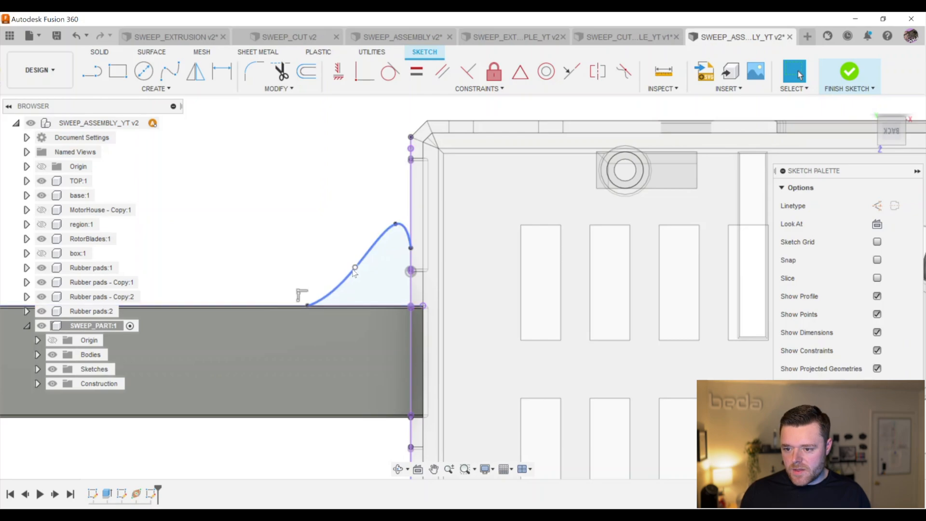
{"action": "left_click", "coordinate": [353, 271]}
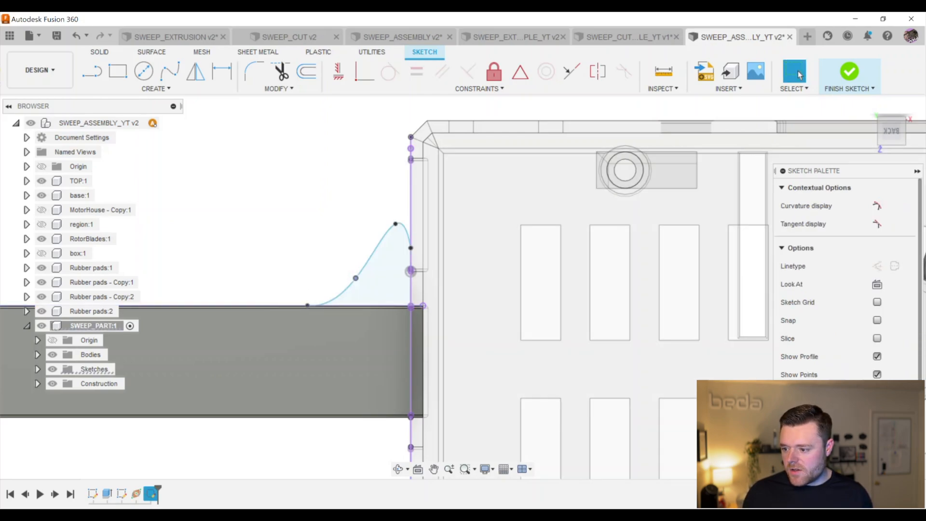
{"action": "left_click", "coordinate": [849, 72]}
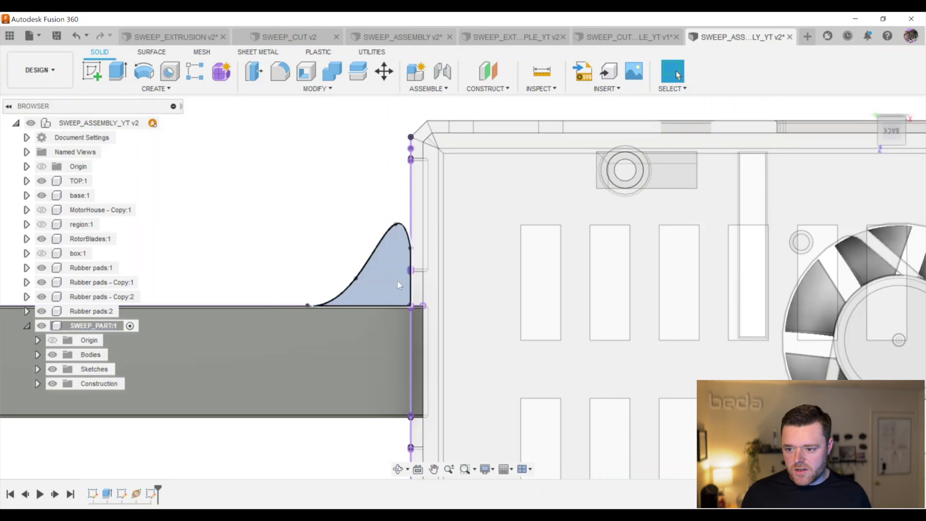
Shrink the hump-shaped profile by pulling its spline fit points closer to the block's projected edge and the case line
{"action": "middle_click_drag", "start_coordinate": [406, 258], "coordinate": [511, 236], "text": "shift"}
{"action": "scroll", "coordinate": [475, 320], "scroll_direction": "up", "scroll_amount": 3}
{"action": "middle_click_drag", "start_coordinate": [482, 309], "coordinate": [415, 357], "text": "shift"}
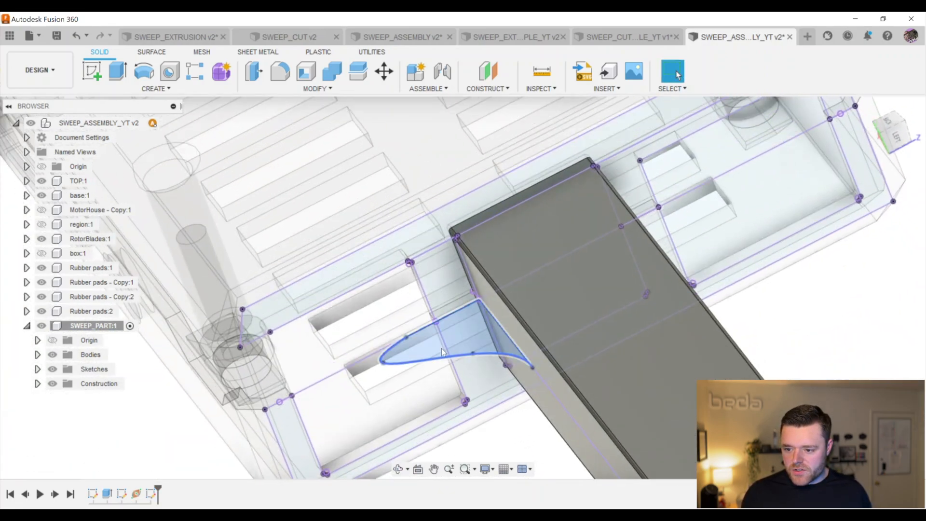
{"action": "left_click_drag", "start_coordinate": [406, 337], "coordinate": [441, 318]}
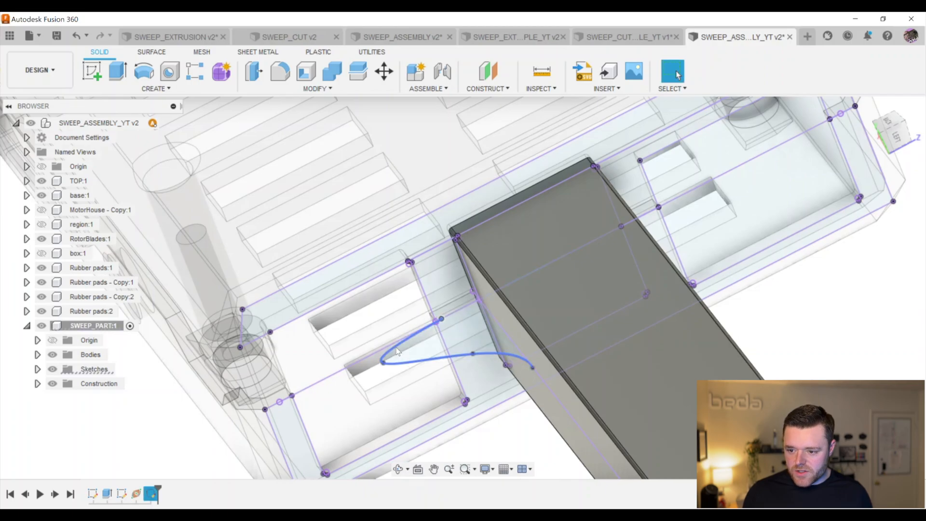
{"action": "left_click_drag", "start_coordinate": [383, 363], "coordinate": [451, 325]}
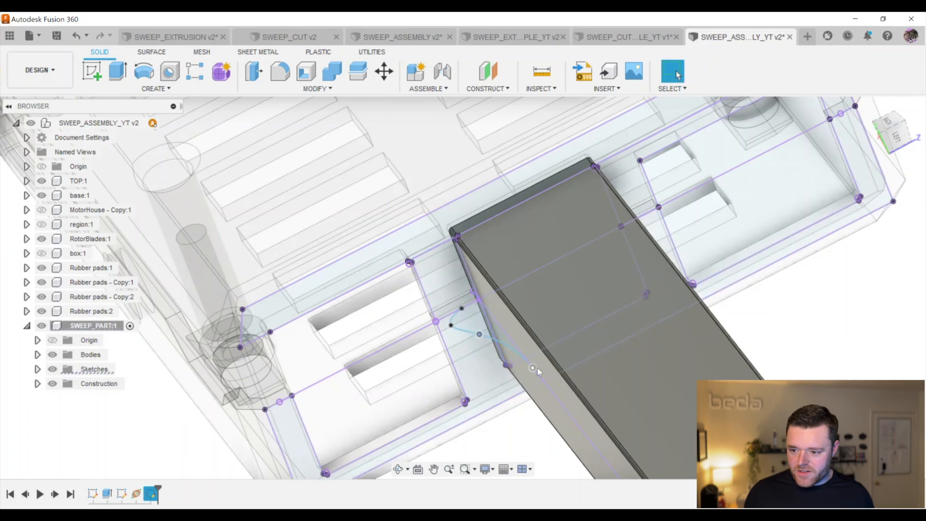
{"action": "left_click_drag", "start_coordinate": [515, 344], "coordinate": [482, 329]}
{"action": "scroll", "coordinate": [450, 282], "scroll_direction": "down", "scroll_amount": 3}
{"action": "middle_click_drag", "start_coordinate": [460, 279], "coordinate": [463, 300], "text": "shift"}
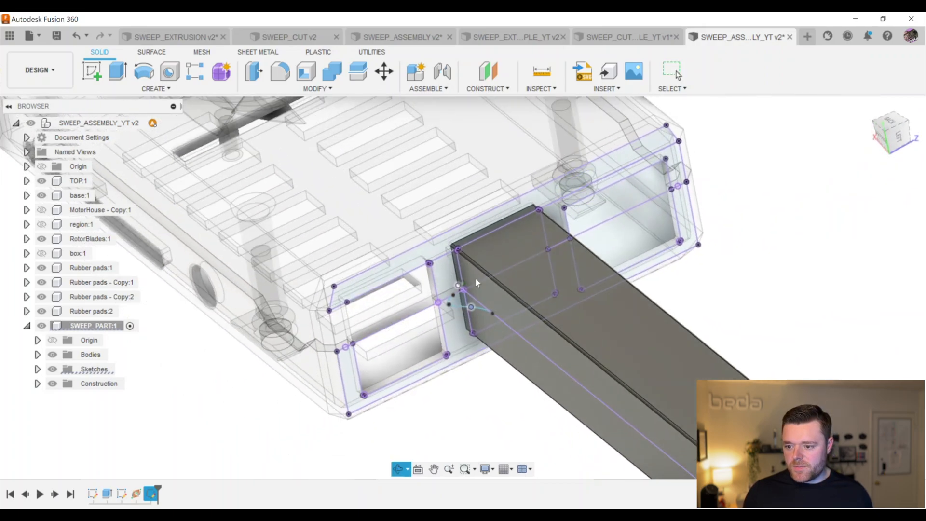
{"action": "scroll", "coordinate": [464, 297], "scroll_direction": "up", "scroll_amount": 3}
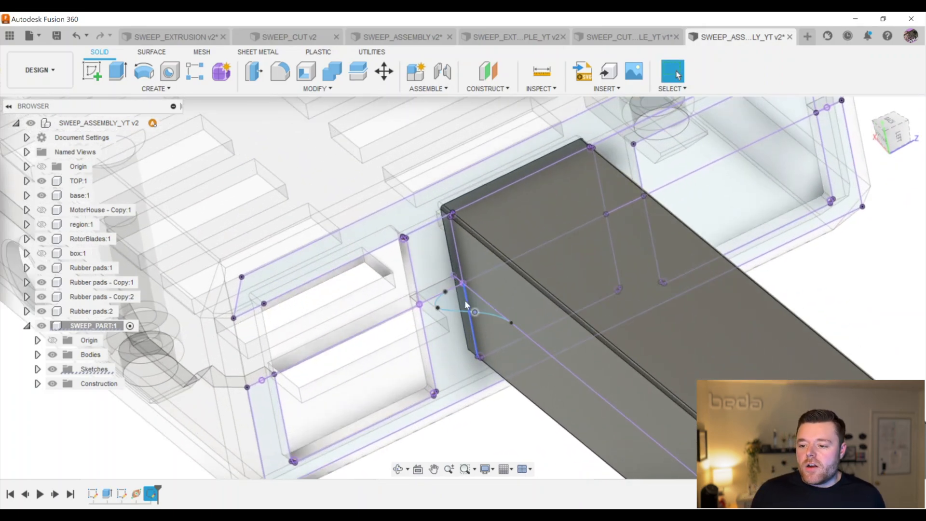
Examine the projected sketch lines around the block's end and the case openings as candidates for the sweep path
{"action": "left_click", "coordinate": [463, 299]}
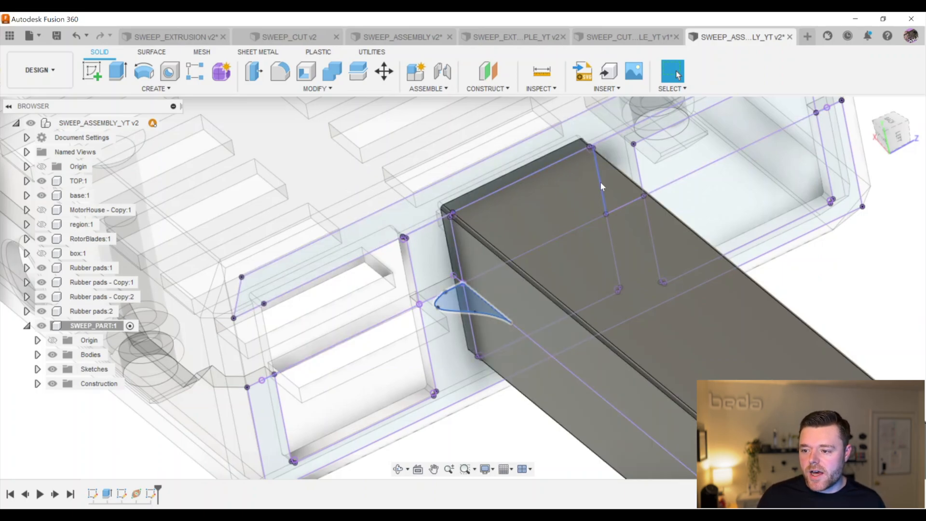
{"action": "left_click", "coordinate": [610, 238]}
{"action": "scroll", "coordinate": [492, 282], "scroll_direction": "down", "scroll_amount": 3}
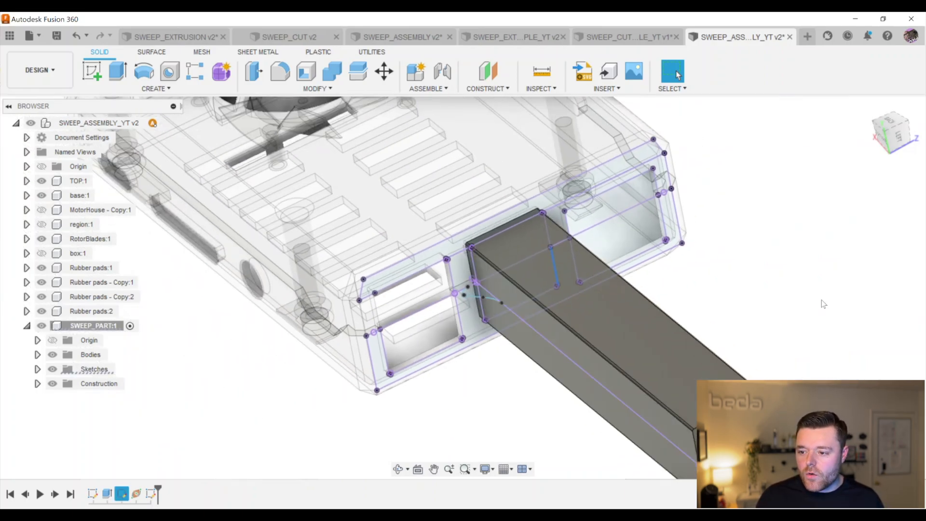
{"action": "scroll", "coordinate": [462, 258], "scroll_direction": "up", "scroll_amount": 5}
{"action": "scroll", "coordinate": [479, 331], "scroll_direction": "down", "scroll_amount": 5}
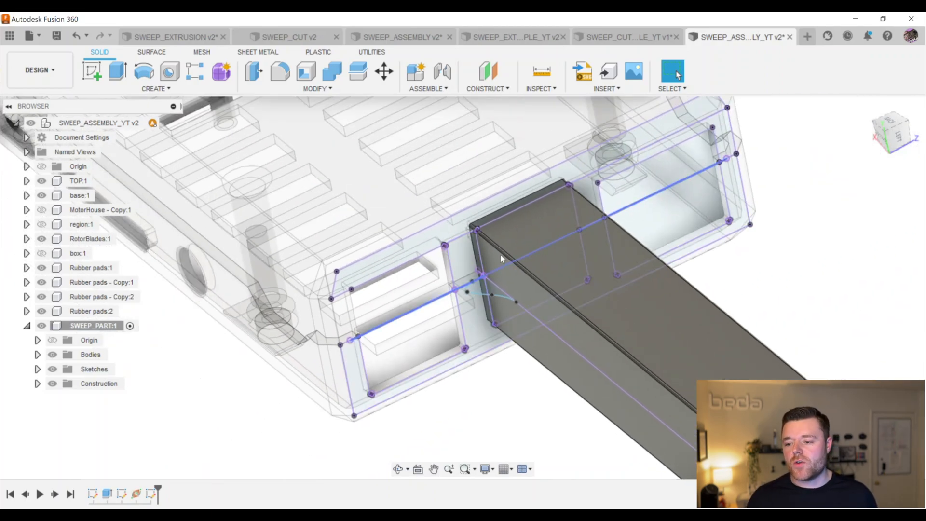
{"action": "scroll", "coordinate": [499, 254], "scroll_direction": "up", "scroll_amount": 4}
{"action": "left_click", "coordinate": [511, 192]}
{"action": "key", "text": "Escape"}
{"action": "left_click", "coordinate": [462, 318]}
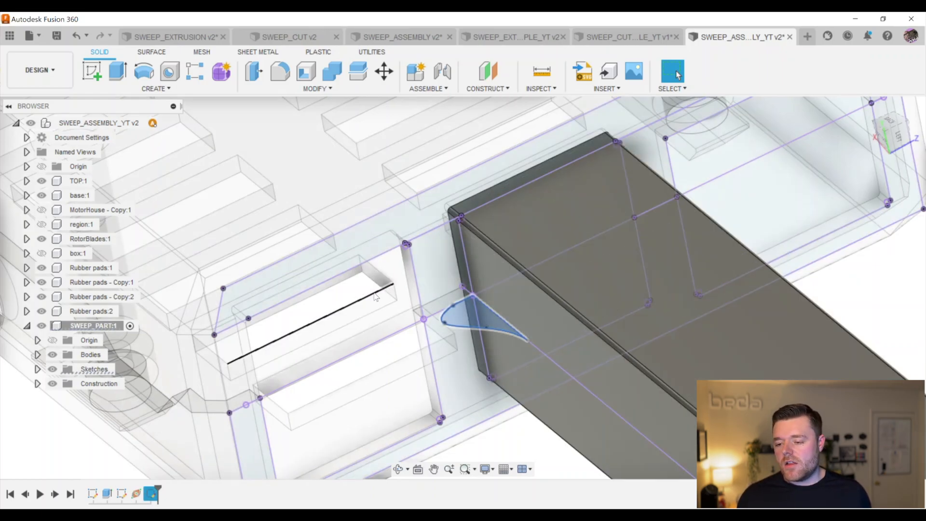
{"action": "left_click", "coordinate": [155, 89]}
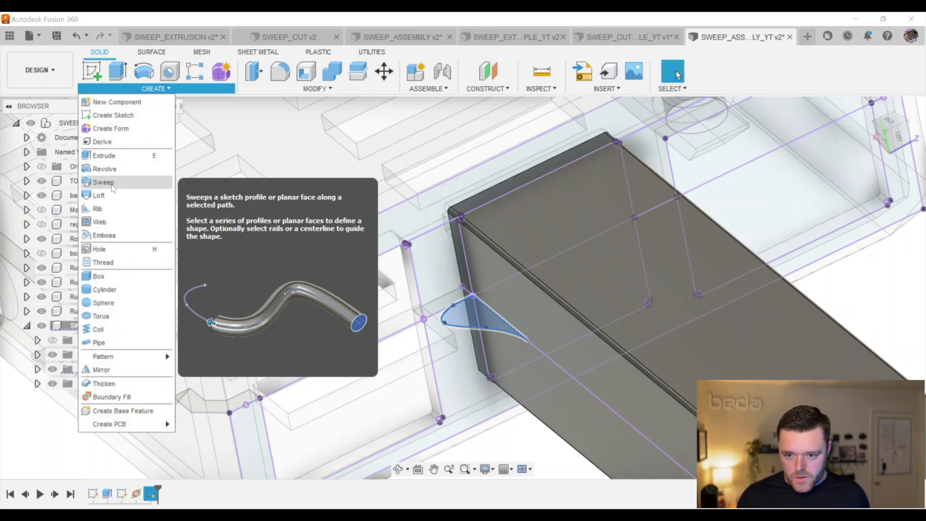
{"action": "left_click", "coordinate": [103, 182]}
{"action": "left_click", "coordinate": [833, 241]}
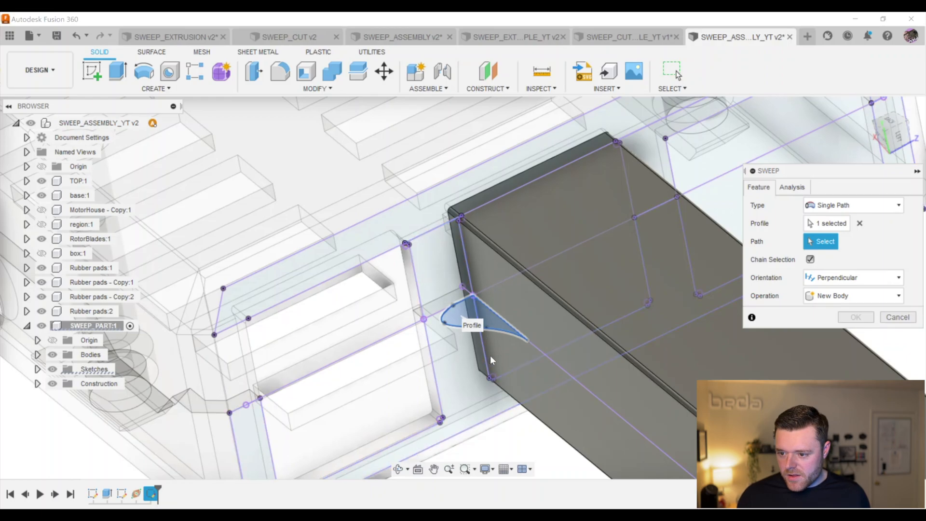
{"action": "scroll", "coordinate": [462, 210], "scroll_direction": "up", "scroll_amount": 3}
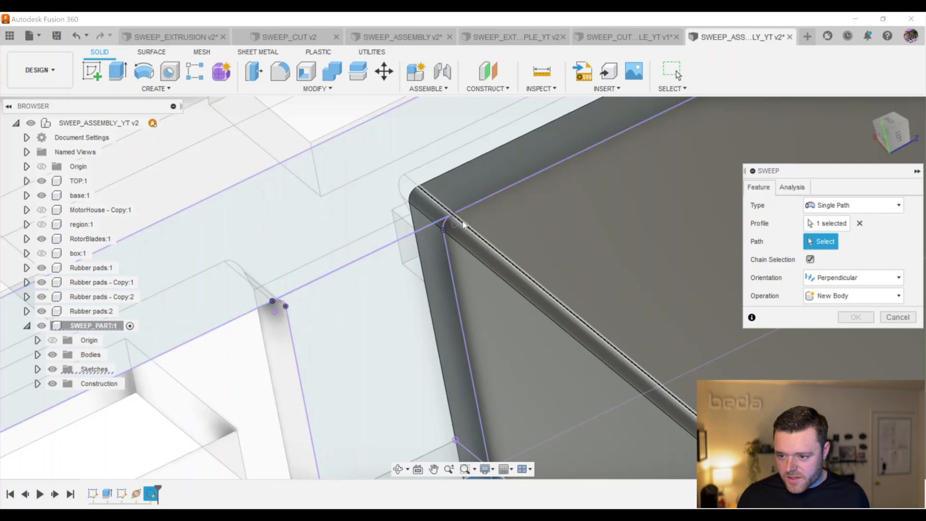
{"action": "scroll", "coordinate": [452, 227], "scroll_direction": "down", "scroll_amount": 5}
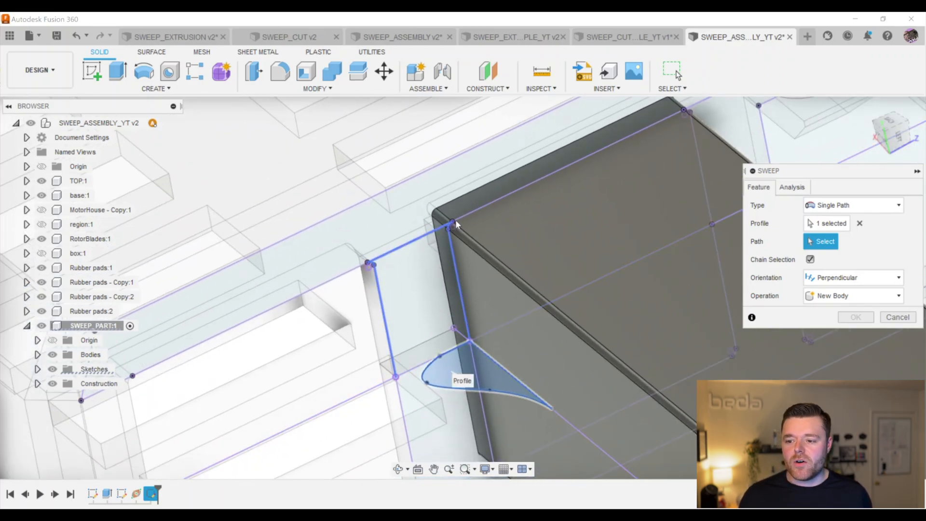
{"action": "scroll", "coordinate": [451, 223], "scroll_direction": "down", "scroll_amount": 3}
{"action": "scroll", "coordinate": [450, 224], "scroll_direction": "up", "scroll_amount": 5}
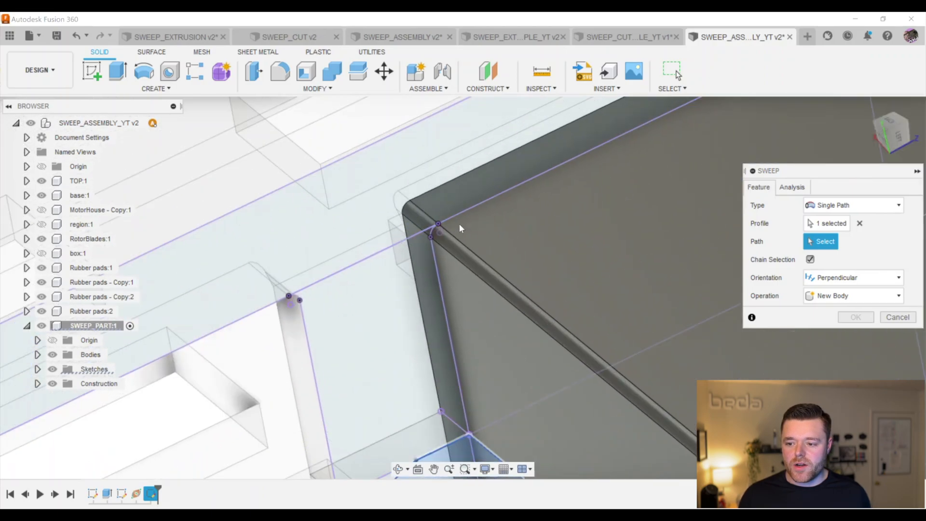
{"action": "left_click", "coordinate": [897, 317]}
Hide SWEEP_PART's Bodies folder and open Sketch2, the sketch on the case's outer face, for editing
{"action": "scroll", "coordinate": [445, 276], "scroll_direction": "down", "scroll_amount": 5}
{"action": "left_click", "coordinate": [444, 278]}
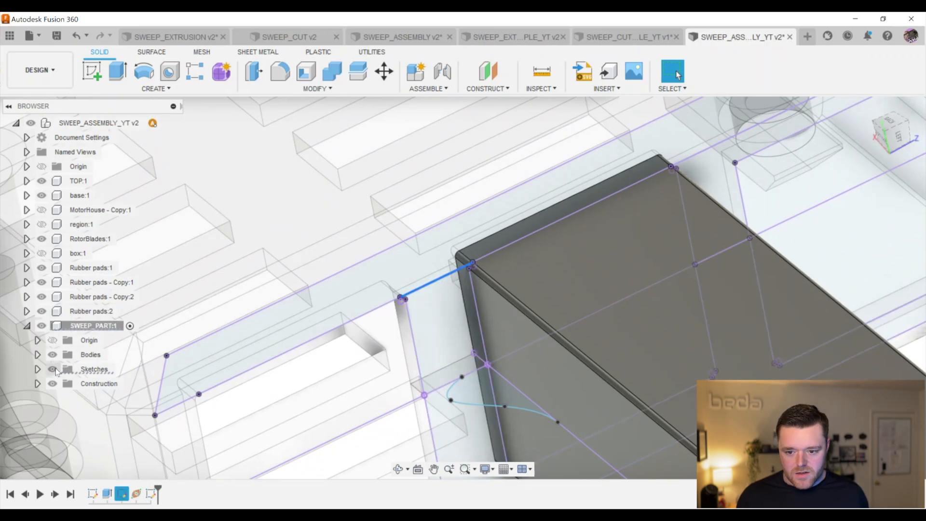
{"action": "left_click", "coordinate": [52, 355]}
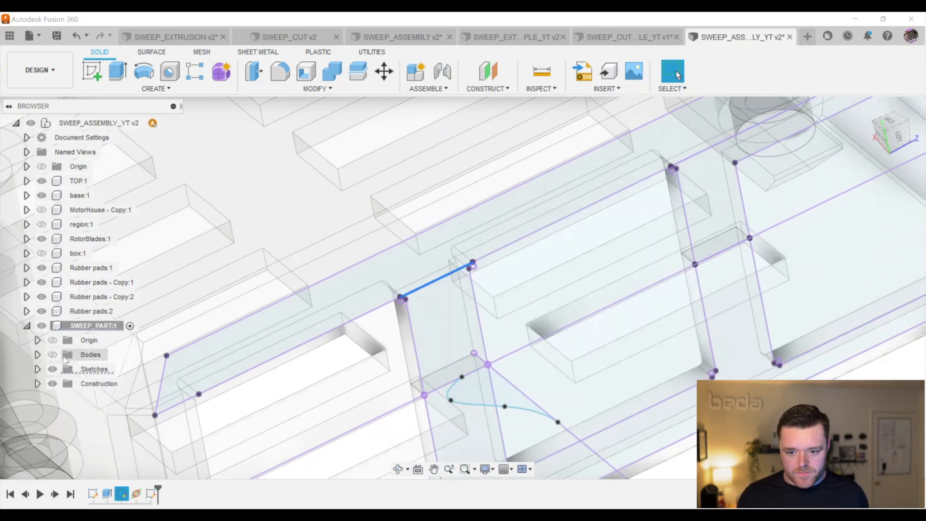
{"action": "left_click", "coordinate": [37, 370]}
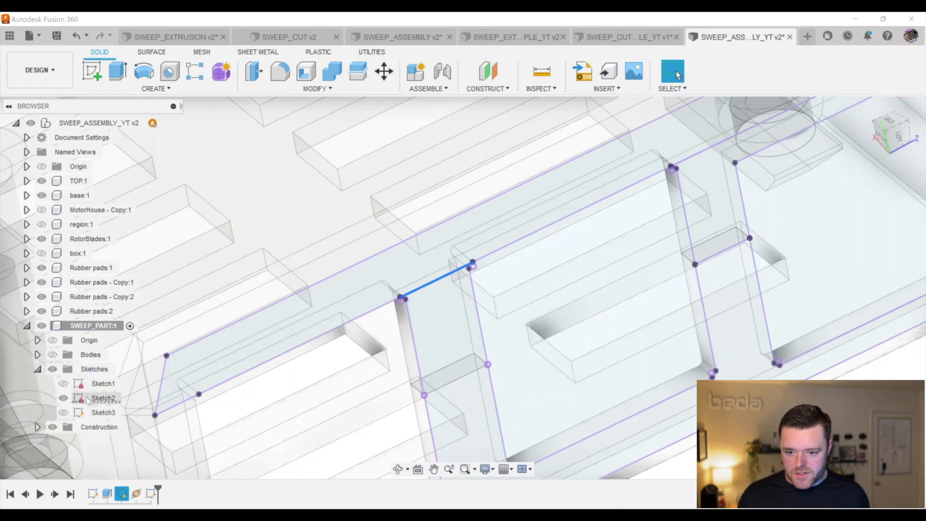
{"action": "right_click", "coordinate": [96, 398]}
{"action": "left_click", "coordinate": [142, 216]}
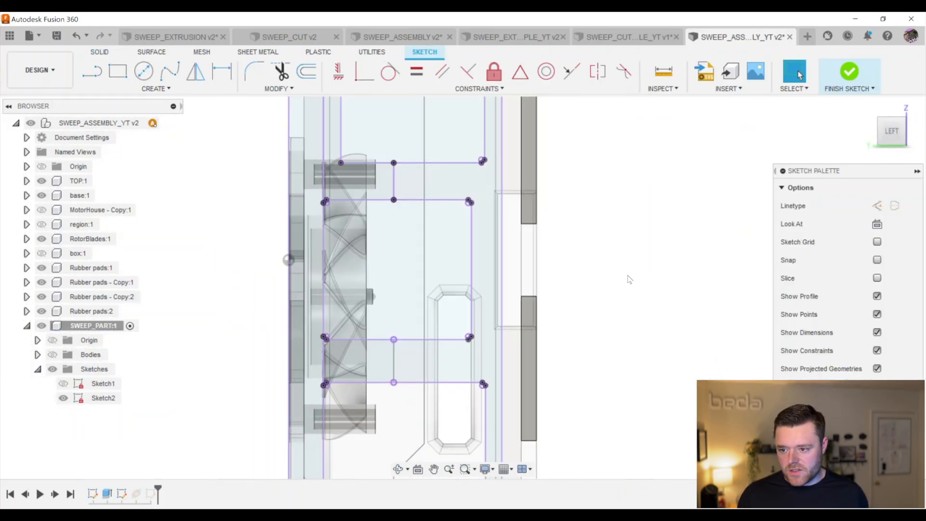
Delete the stray projected line segments around the divider above the middle opening, including the short line crossing it
{"action": "left_click", "coordinate": [393, 180]}
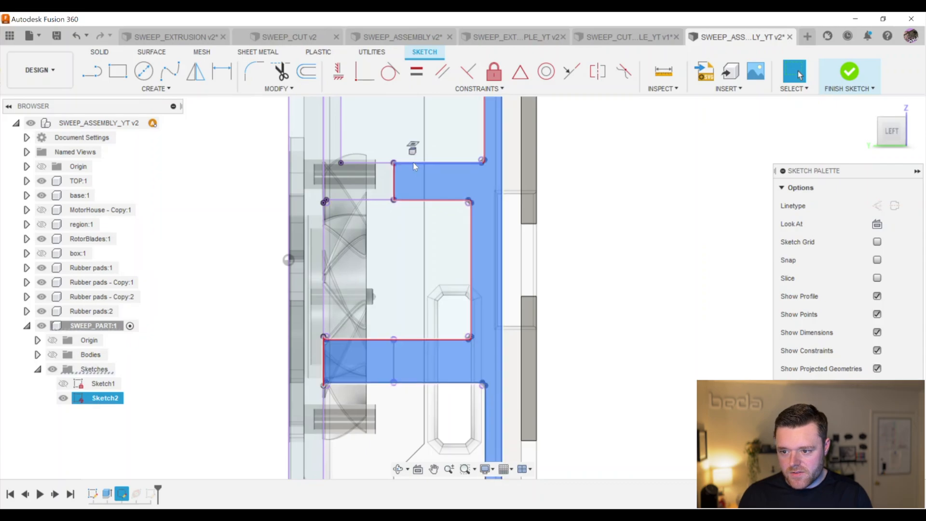
{"action": "key", "text": "Delete"}
{"action": "left_click", "coordinate": [393, 183]}
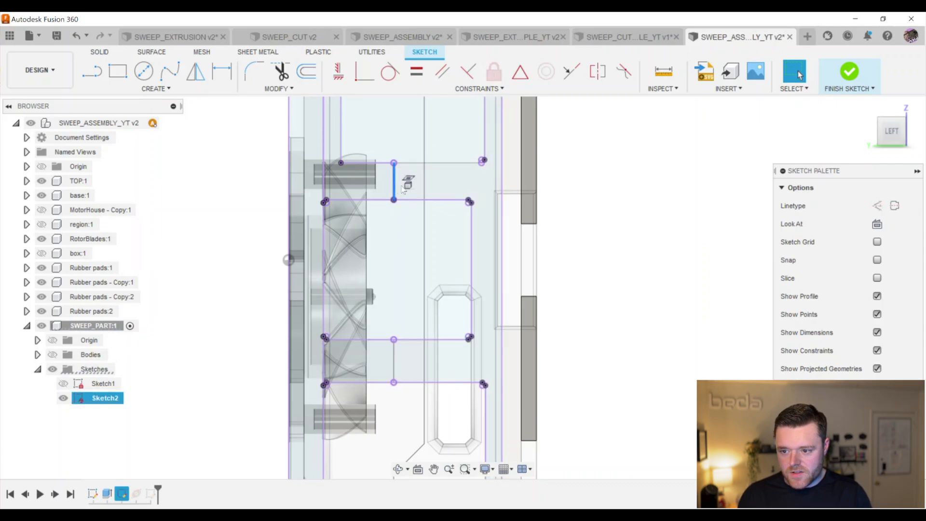
{"action": "scroll", "coordinate": [289, 193], "scroll_direction": "up", "scroll_amount": 3}
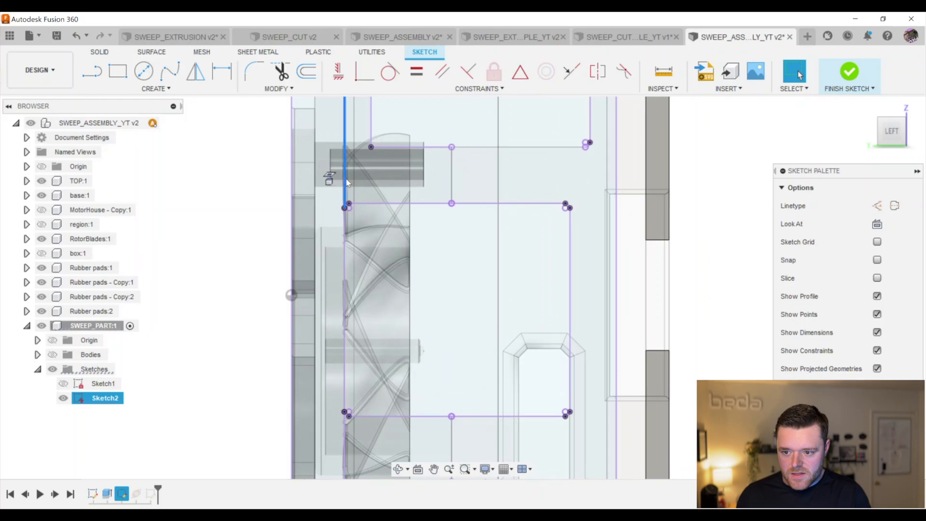
{"action": "left_click", "coordinate": [347, 185]}
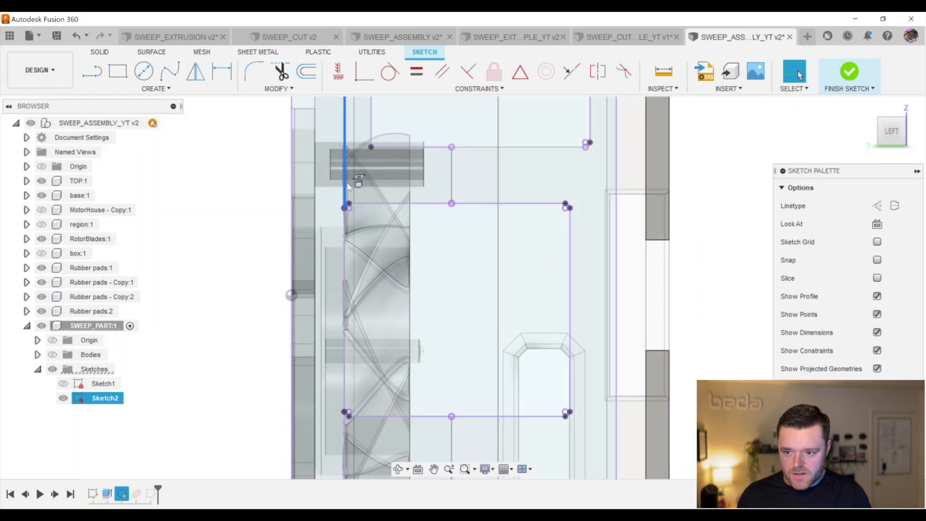
{"action": "key", "text": "Delete"}
Delete the projected edge segment at the divider below the middle opening, check the opening's closed profile, and finish the sketch
{"action": "scroll", "coordinate": [347, 188], "scroll_direction": "down", "scroll_amount": 2}
{"action": "scroll", "coordinate": [353, 339], "scroll_direction": "up", "scroll_amount": 2}
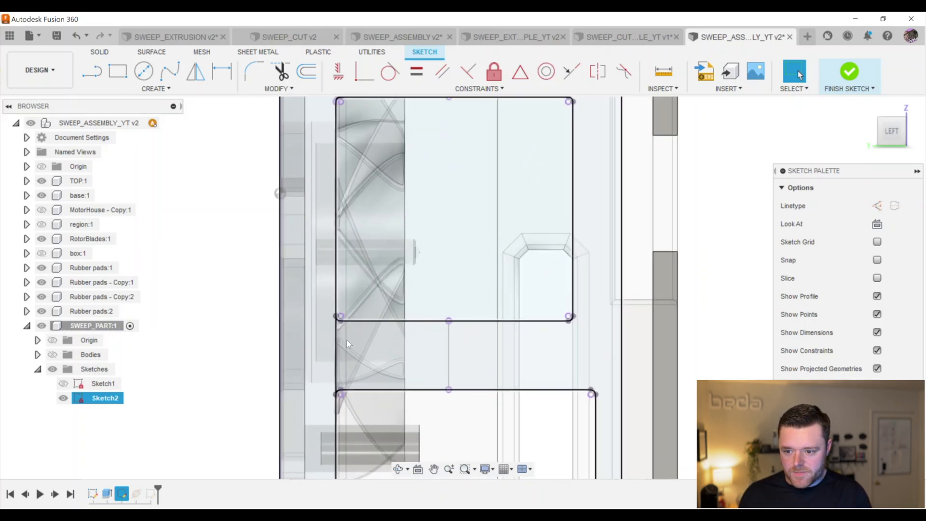
{"action": "left_click", "coordinate": [337, 343]}
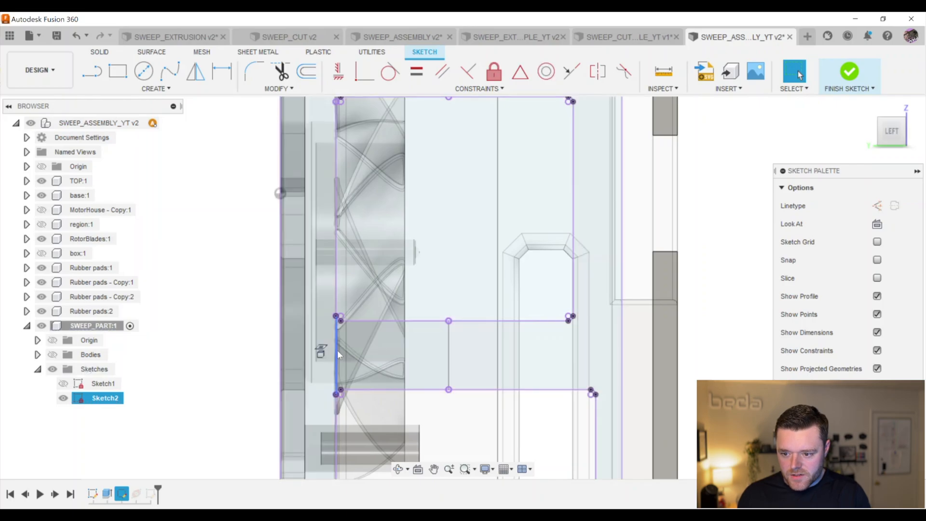
{"action": "key", "text": "Delete"}
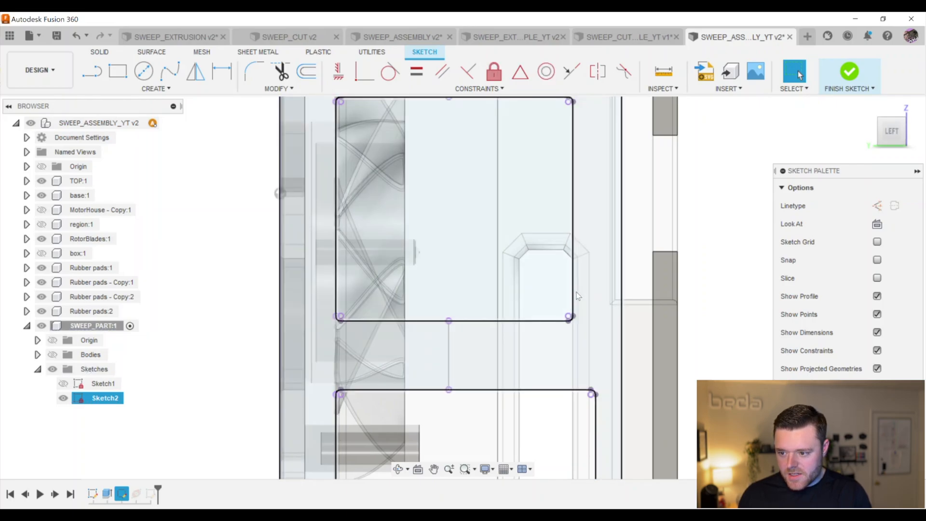
{"action": "left_click", "coordinate": [464, 250]}
{"action": "scroll", "coordinate": [477, 280], "scroll_direction": "down", "scroll_amount": 2}
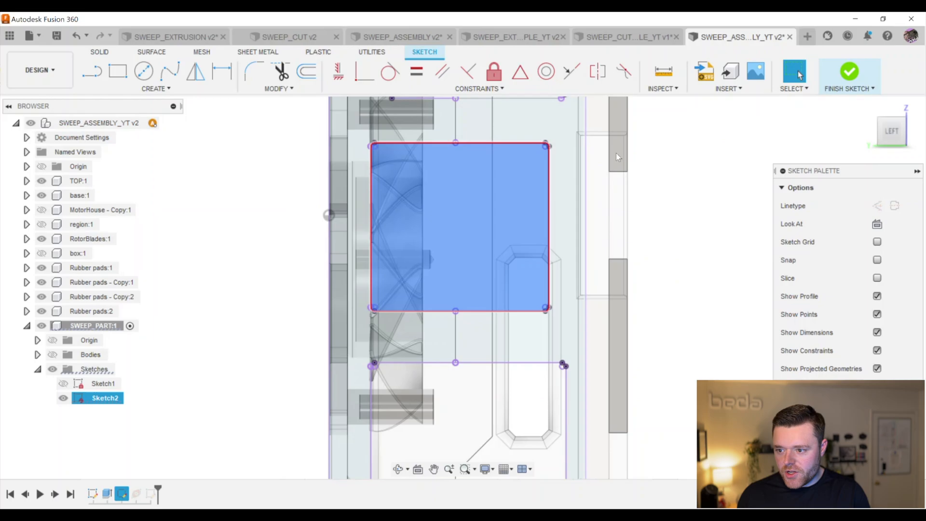
{"action": "left_click", "coordinate": [696, 176]}
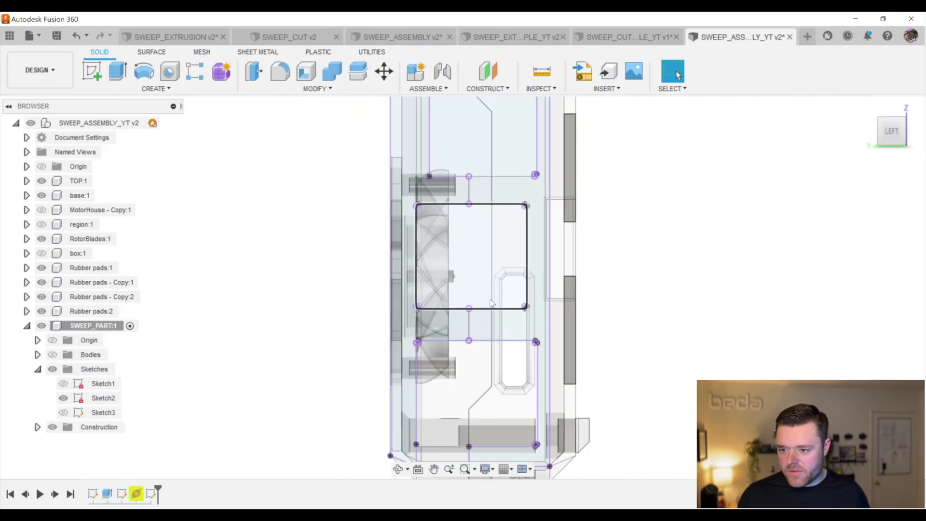
Edit the yellow-flagged construction plane feature and accept its existing path with a Proportional distance of 0
{"action": "mouse_move", "coordinate": [482, 251]}
{"action": "middle_mouse_down", "text": "shift"}
{"action": "mouse_move", "coordinate": [546, 227]}
{"action": "mouse_move", "coordinate": [188, 334]}
{"action": "middle_mouse_up", "text": "shift"}
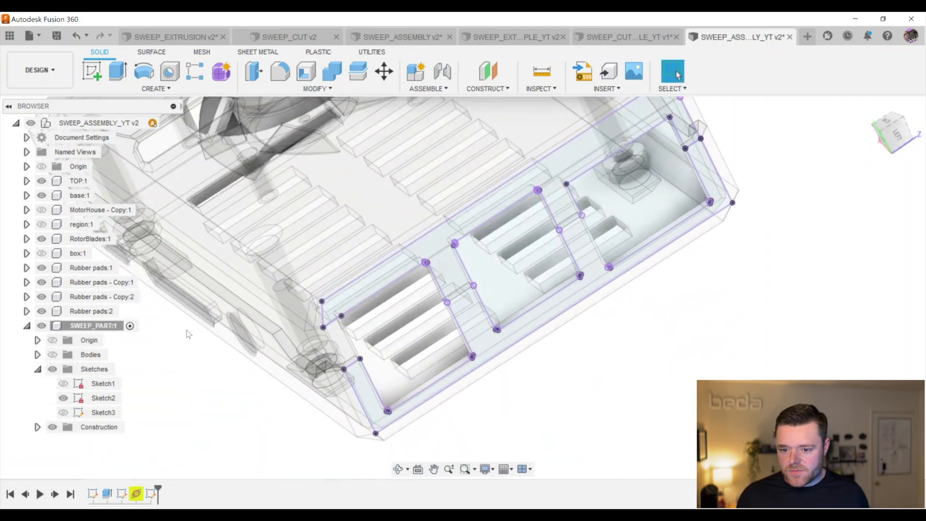
{"action": "right_click", "coordinate": [136, 493]}
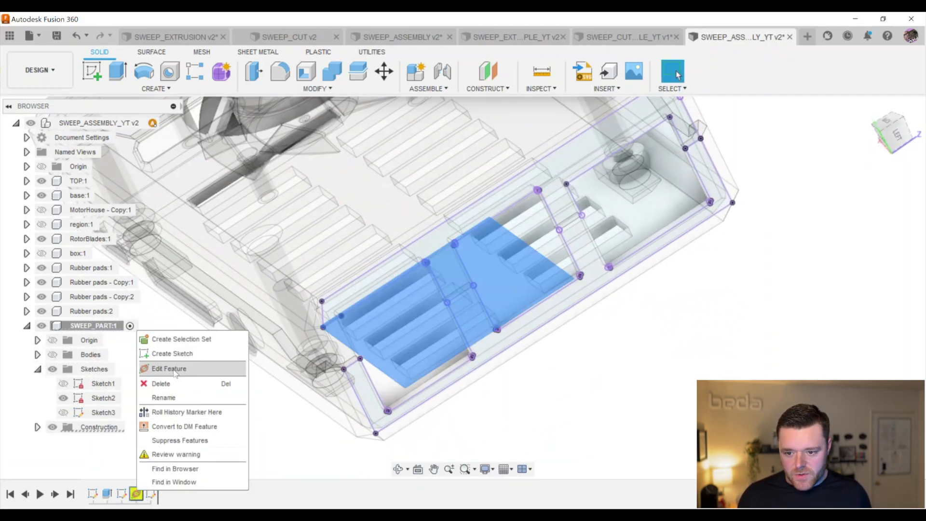
{"action": "left_click", "coordinate": [175, 370]}
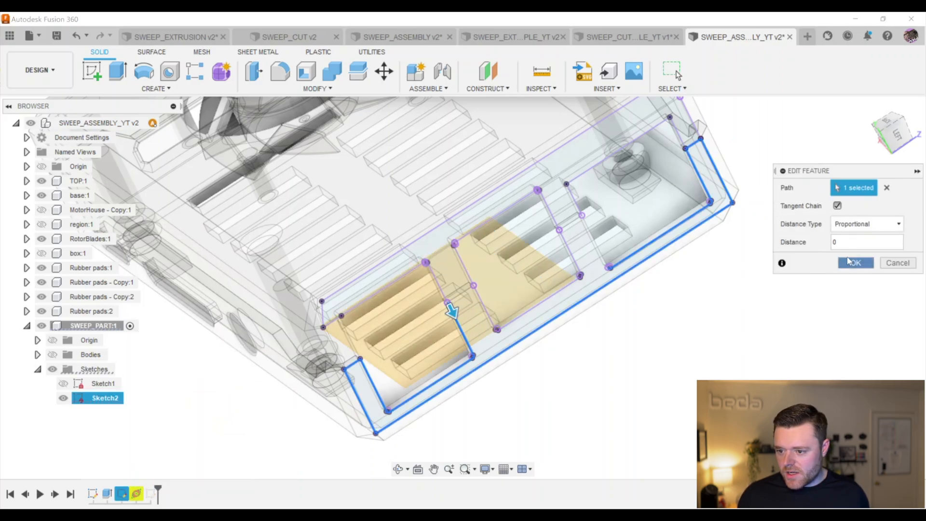
{"action": "left_click", "coordinate": [854, 263]}
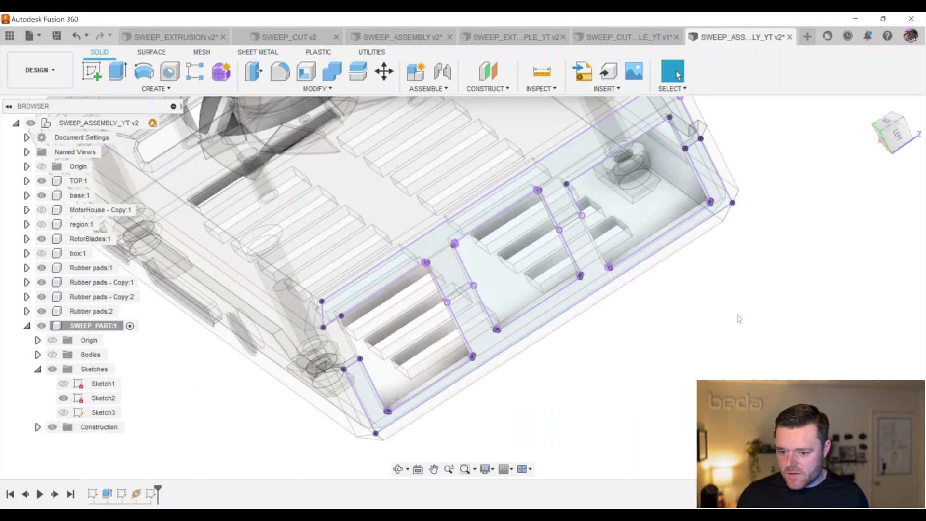
{"action": "mouse_move", "coordinate": [502, 300]}
{"action": "middle_mouse_down", "text": "shift"}
{"action": "mouse_move", "coordinate": [491, 302]}
{"action": "mouse_move", "coordinate": [506, 319]}
{"action": "middle_mouse_up", "text": "shift"}
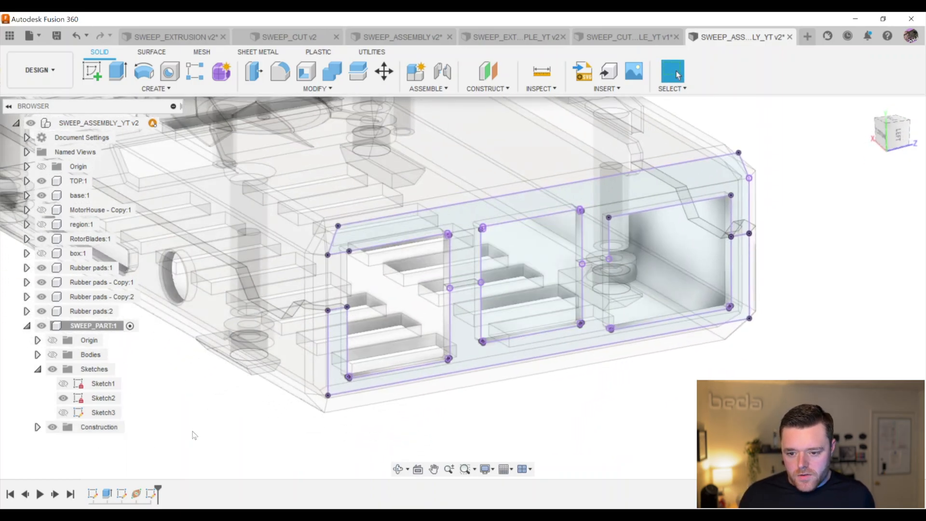
Show Sketch3 and set up a single-path Sweep of its closed spline profile along the rounded outline of the middle opening
{"action": "left_click", "coordinate": [64, 412]}
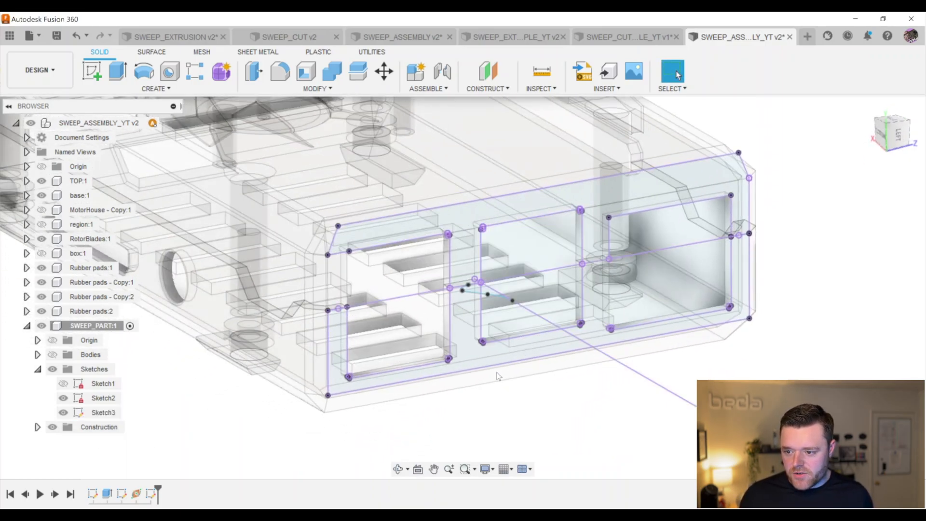
{"action": "scroll", "coordinate": [473, 296], "scroll_direction": "up", "scroll_amount": 5}
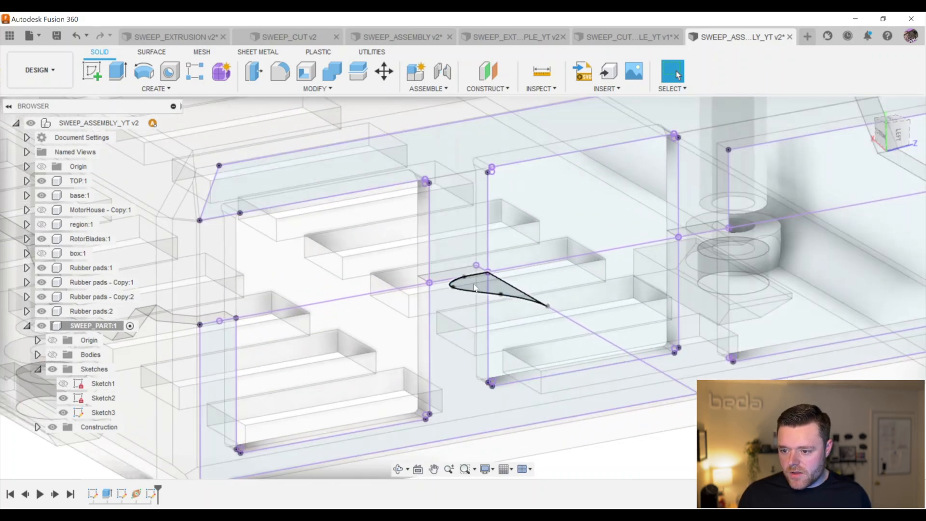
{"action": "left_click", "coordinate": [474, 288]}
{"action": "scroll", "coordinate": [464, 309], "scroll_direction": "down", "scroll_amount": 5}
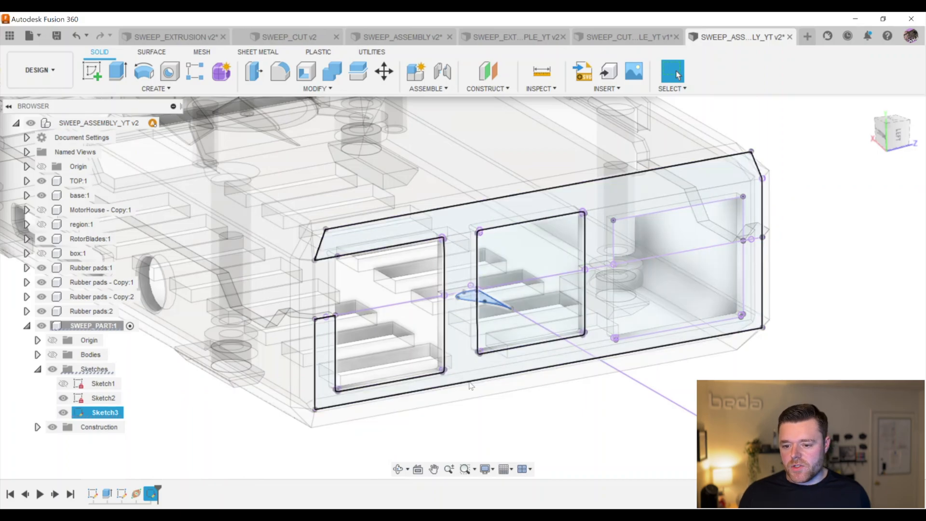
{"action": "left_click", "coordinate": [163, 90]}
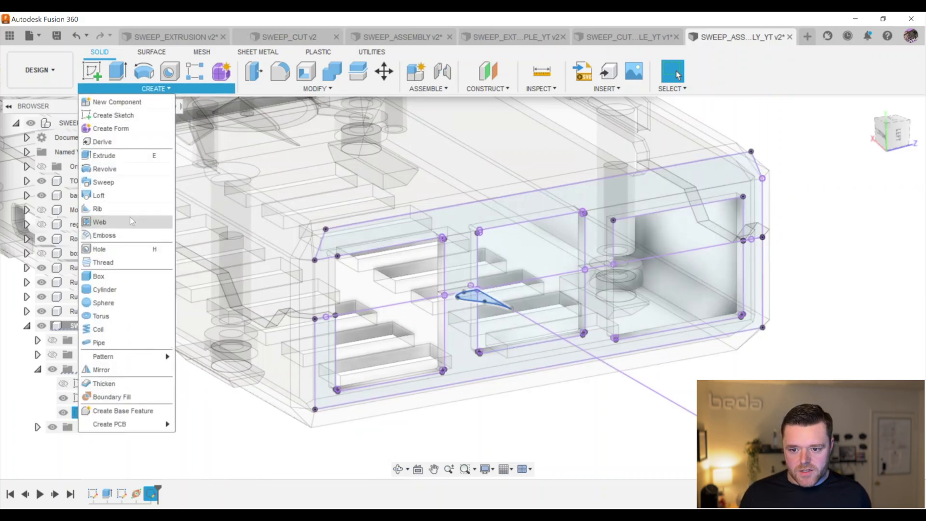
{"action": "left_click", "coordinate": [103, 183]}
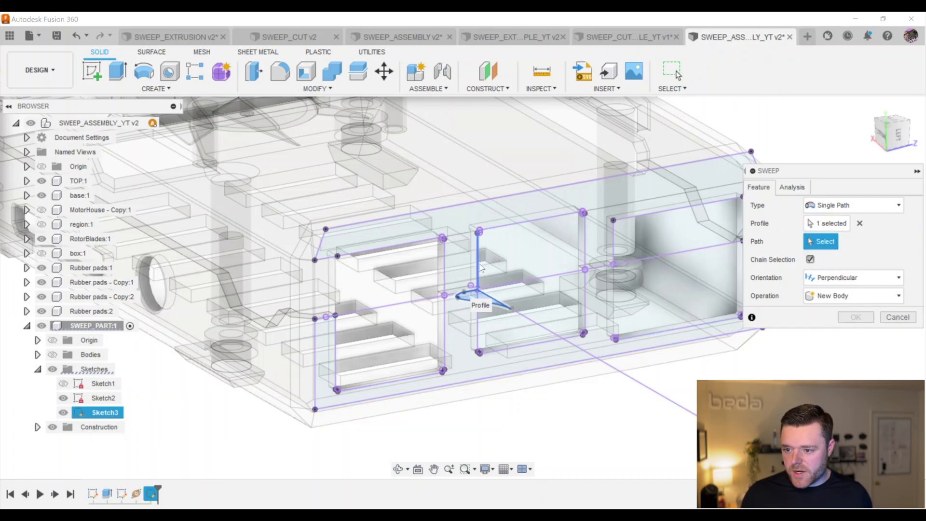
{"action": "scroll", "coordinate": [491, 226], "scroll_direction": "up", "scroll_amount": 5}
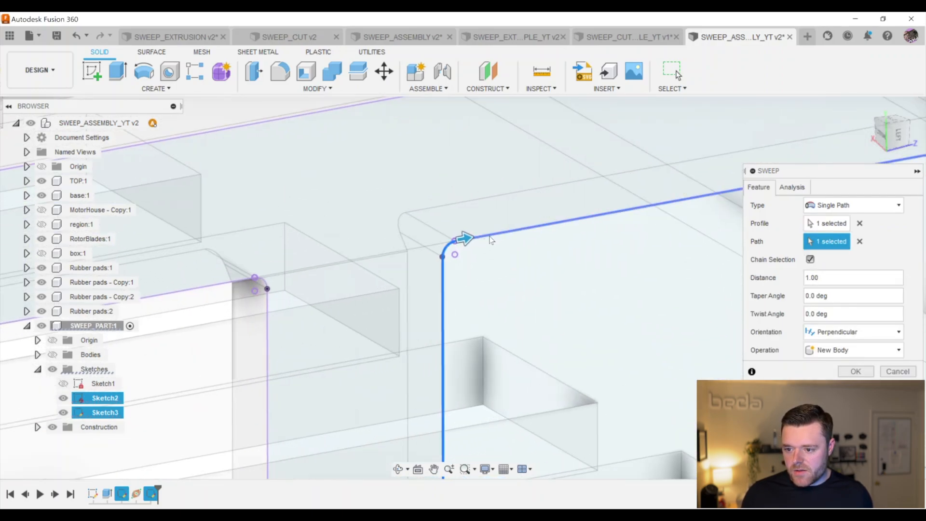
{"action": "scroll", "coordinate": [463, 246], "scroll_direction": "down", "scroll_amount": 5}
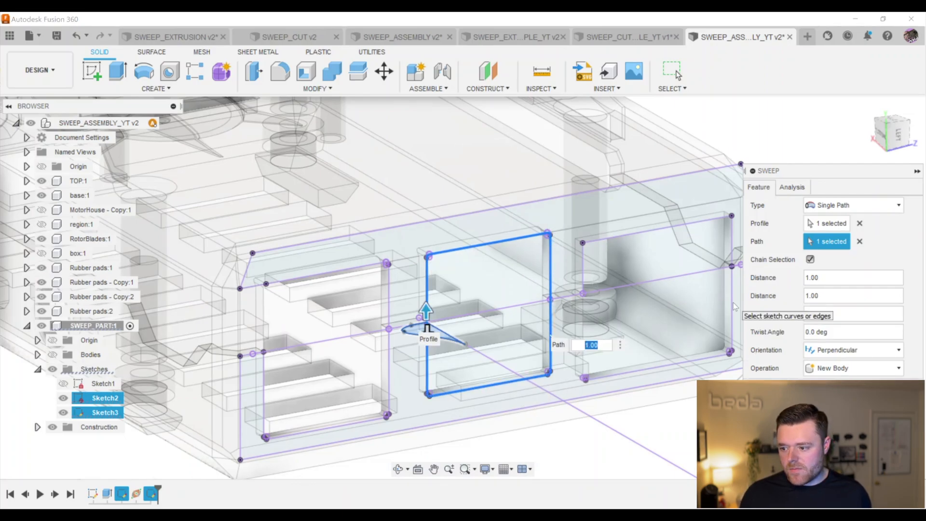
Show SWEEP_PART's Bodies folder and complete the perpendicular sweep as a Join with the block
{"action": "left_click", "coordinate": [55, 355]}
{"action": "middle_click_drag", "start_coordinate": [495, 268], "coordinate": [456, 268], "text": "shift"}
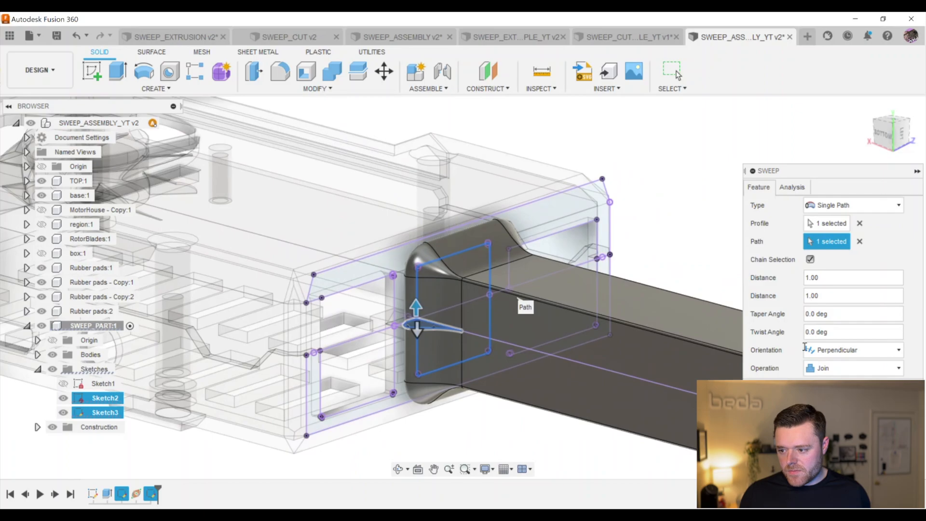
{"action": "key", "text": "Return"}
Examine the swept flare where the block meets the case, including its rounded corners and the end inserted in the opening
{"action": "scroll", "coordinate": [504, 223], "scroll_direction": "down", "scroll_amount": 2}
{"action": "middle_click_drag", "start_coordinate": [504, 222], "coordinate": [339, 268], "text": "shift"}
{"action": "scroll", "coordinate": [541, 215], "scroll_direction": "up", "scroll_amount": 4}
{"action": "scroll", "coordinate": [498, 212], "scroll_direction": "down", "scroll_amount": 3}
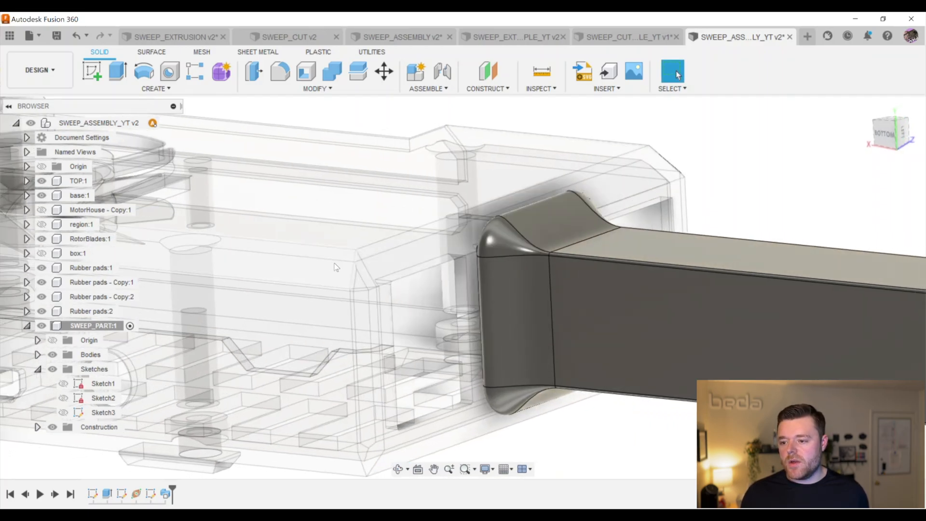
{"action": "scroll", "coordinate": [337, 265], "scroll_direction": "down", "scroll_amount": 2}
{"action": "scroll", "coordinate": [405, 265], "scroll_direction": "up", "scroll_amount": 2}
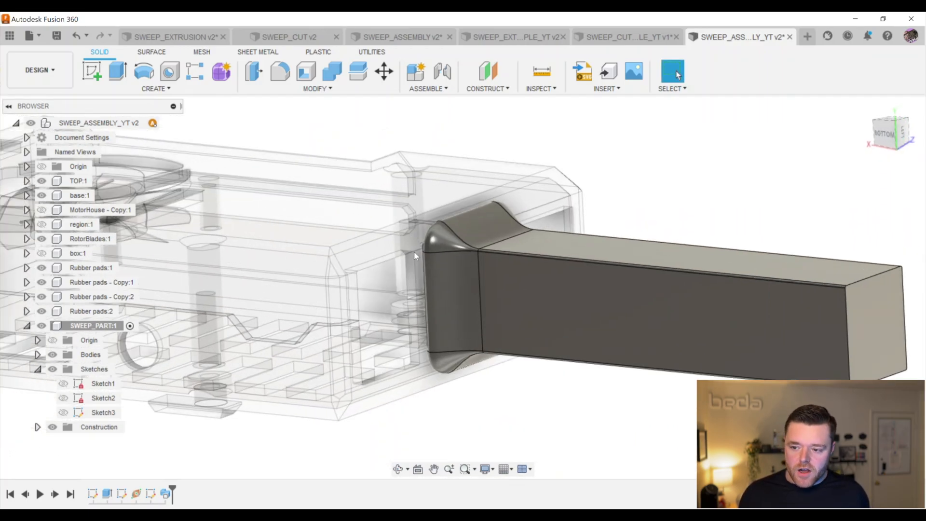
{"action": "scroll", "coordinate": [415, 255], "scroll_direction": "up", "scroll_amount": 5}
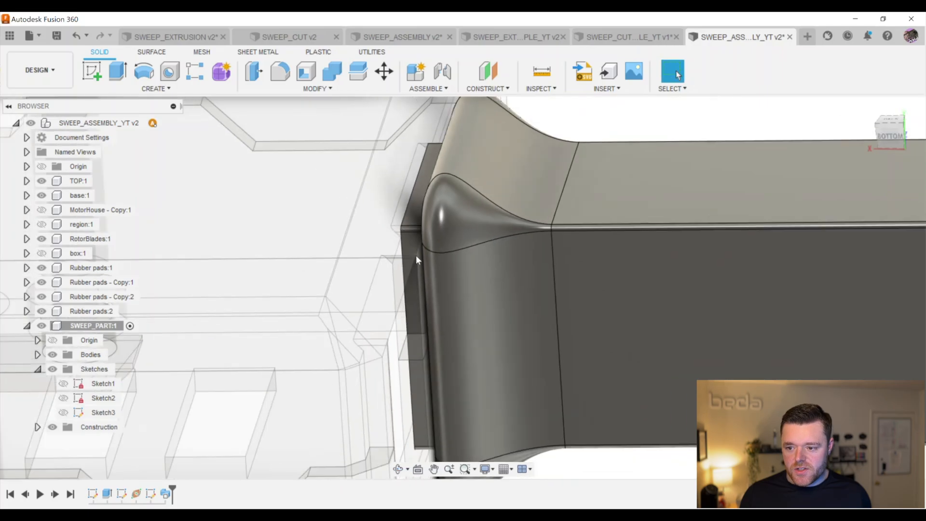
{"action": "scroll", "coordinate": [415, 255], "scroll_direction": "down", "scroll_amount": 2}
{"action": "scroll", "coordinate": [415, 263], "scroll_direction": "down", "scroll_amount": 3}
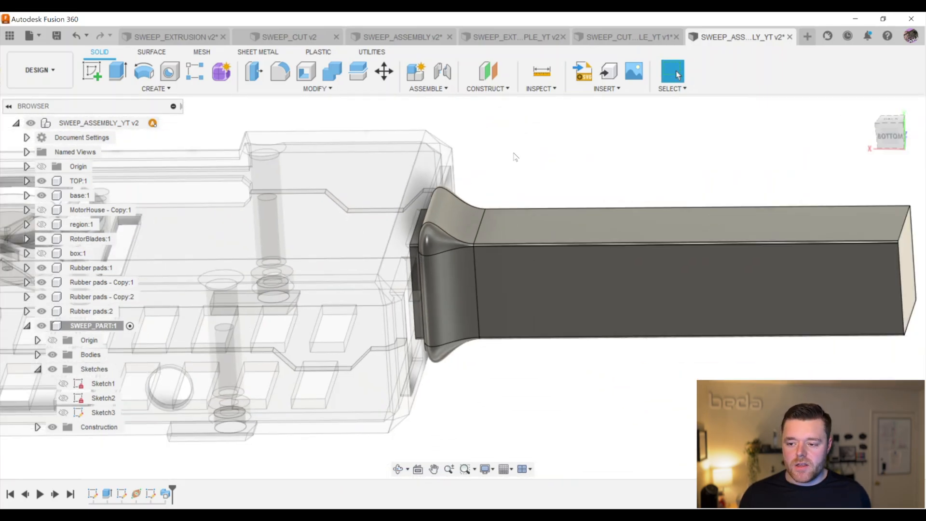
{"action": "mouse_move", "coordinate": [494, 185]}
{"action": "middle_mouse_down", "text": "shift"}
{"action": "mouse_move", "coordinate": [504, 174]}
{"action": "mouse_move", "coordinate": [494, 167]}
{"action": "middle_mouse_up", "text": "shift"}
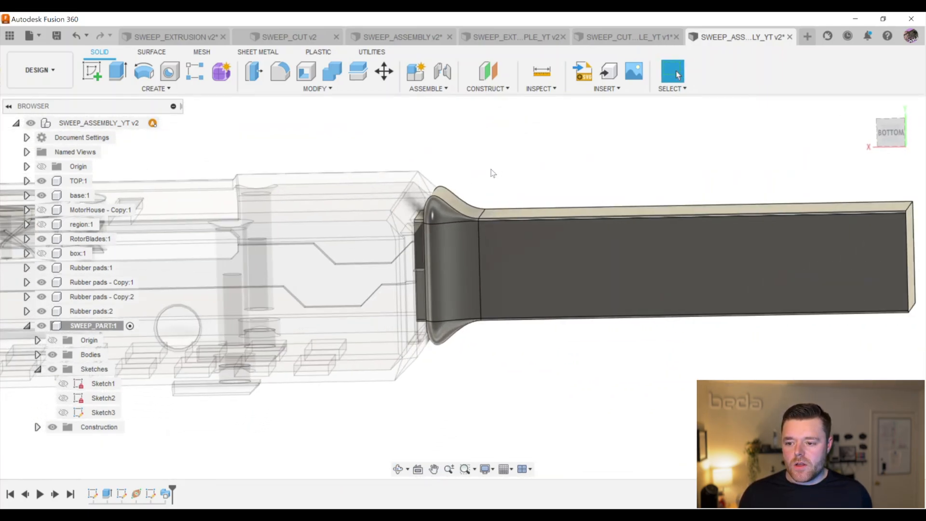
{"action": "scroll", "coordinate": [420, 221], "scroll_direction": "up", "scroll_amount": 3}
{"action": "middle_click_drag", "start_coordinate": [421, 221], "coordinate": [446, 237], "text": "shift"}
{"action": "scroll", "coordinate": [446, 238], "scroll_direction": "down", "scroll_amount": 3}
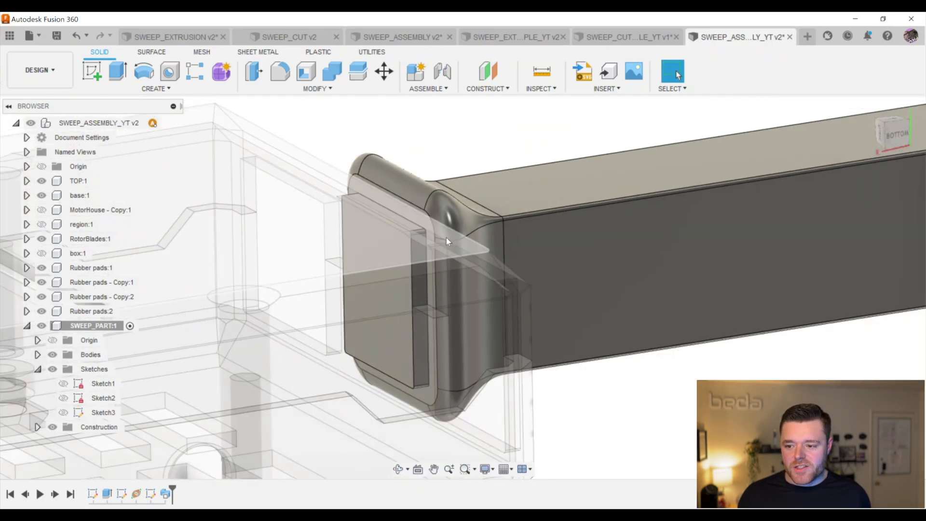
Inspect the flared collar from the remaining sides and view the whole part together with the case assembly
{"action": "middle_click_drag", "start_coordinate": [517, 224], "coordinate": [430, 296], "text": "shift"}
{"action": "scroll", "coordinate": [470, 247], "scroll_direction": "up", "scroll_amount": 5}
{"action": "middle_click_drag", "start_coordinate": [462, 250], "coordinate": [708, 299], "text": "shift"}
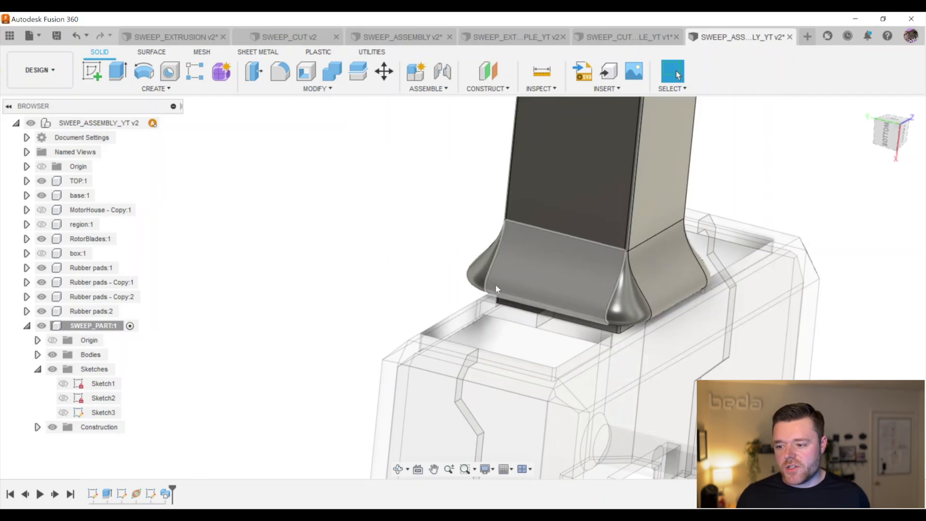
{"action": "middle_click_drag", "start_coordinate": [470, 293], "coordinate": [541, 233], "text": "shift"}
{"action": "middle_click_drag", "start_coordinate": [451, 245], "coordinate": [401, 256], "text": "shift"}
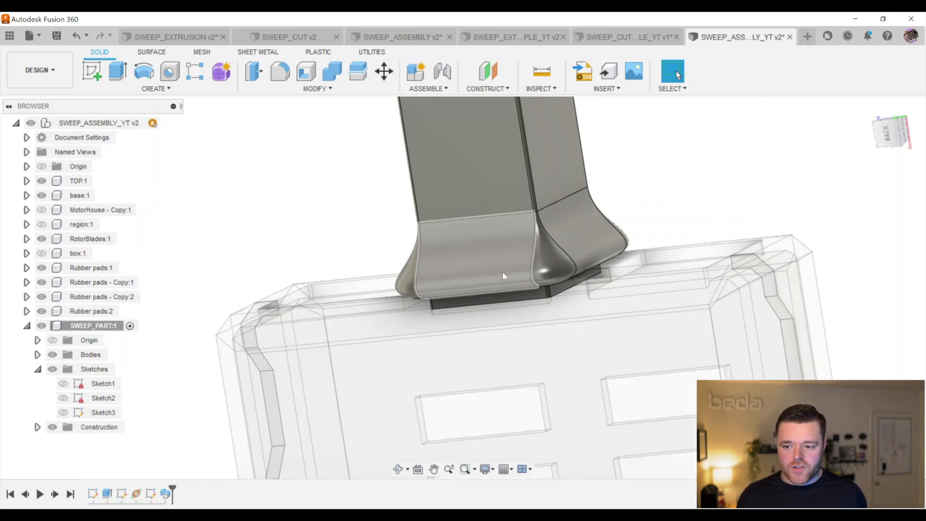
{"action": "scroll", "coordinate": [502, 272], "scroll_direction": "down", "scroll_amount": 5}
{"action": "middle_click_drag", "start_coordinate": [535, 253], "coordinate": [606, 294], "text": "shift"}
{"action": "scroll", "coordinate": [484, 284], "scroll_direction": "down", "scroll_amount": 2}
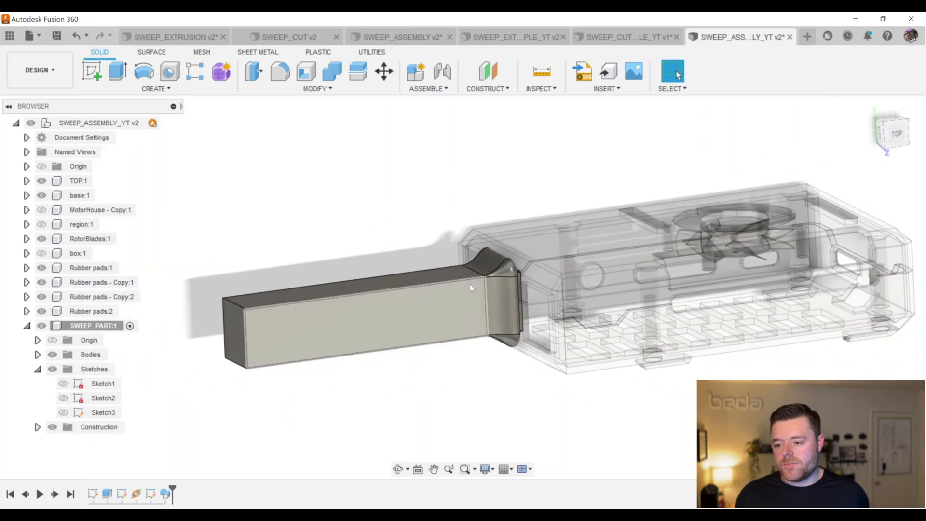
{"action": "scroll", "coordinate": [503, 262], "scroll_direction": "up", "scroll_amount": 3}
{"action": "middle_click_drag", "start_coordinate": [474, 280], "coordinate": [514, 276], "text": "shift"}
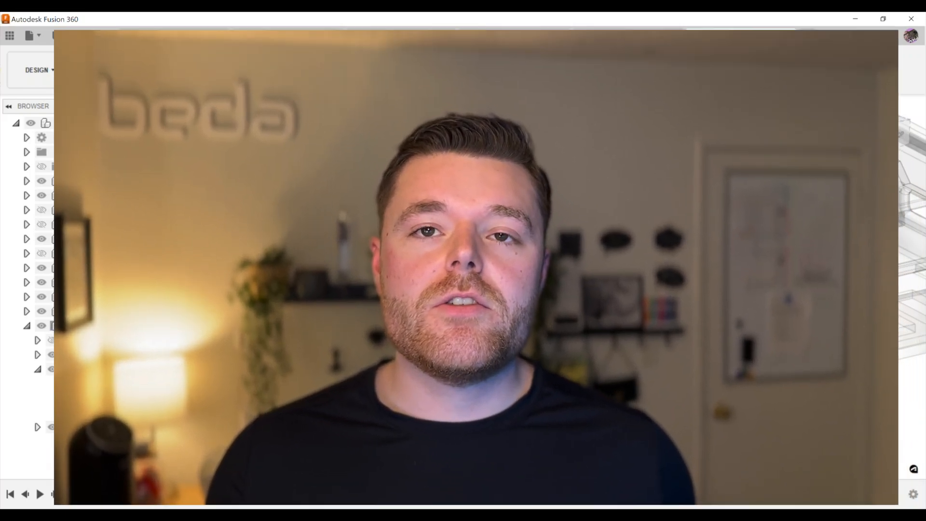